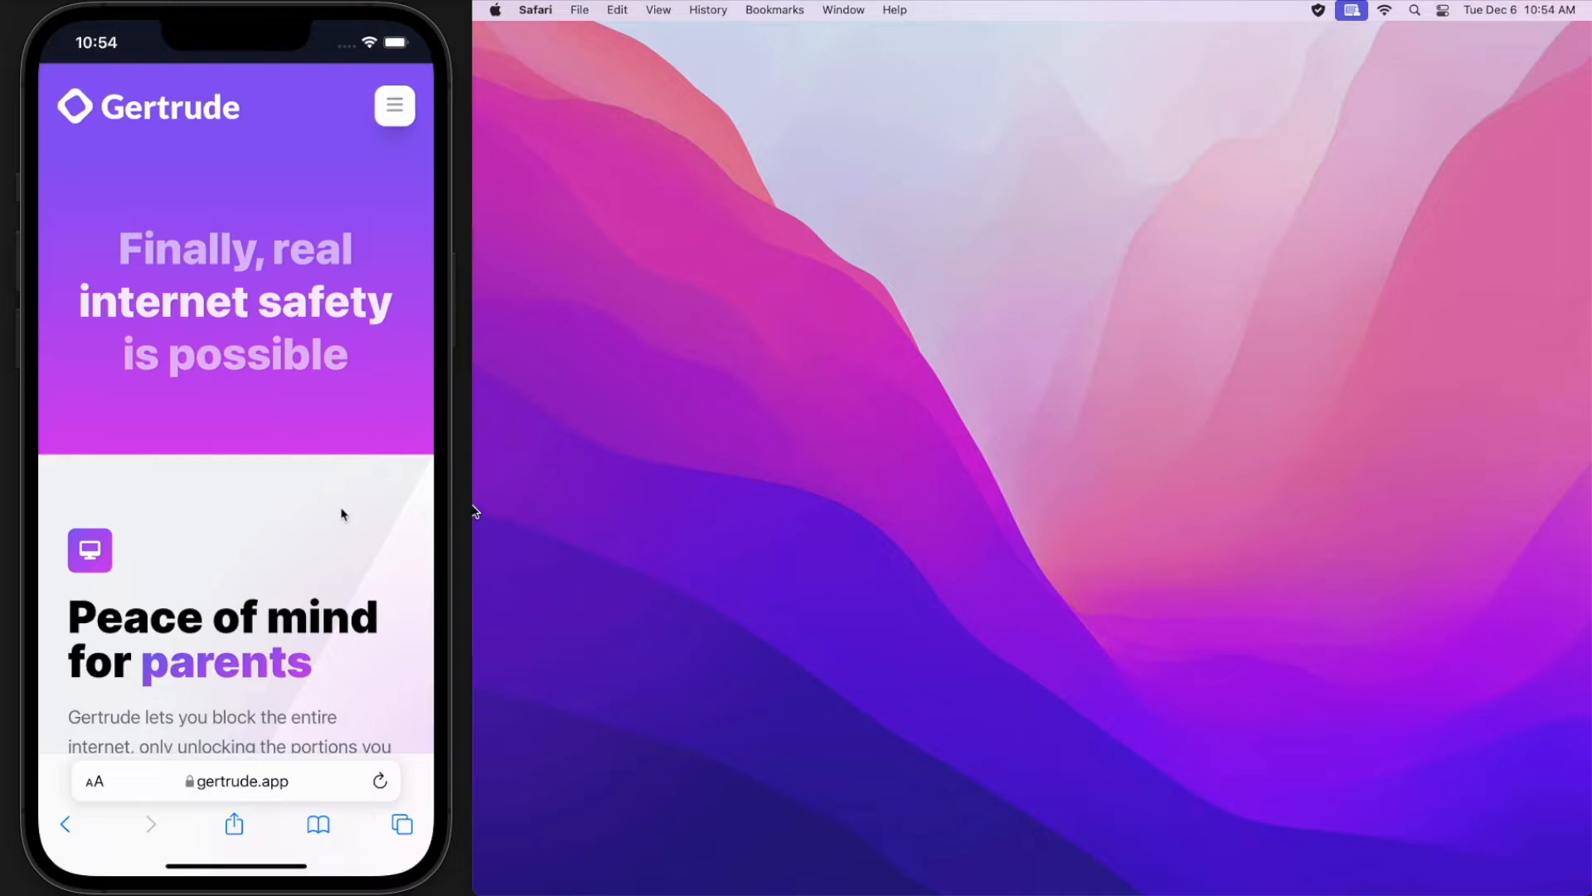
- Log in to the Gertrude dashboard on the phone and review its activity, users and recent screenshots sections
{"action": "left_click", "coordinate": [395, 107]}
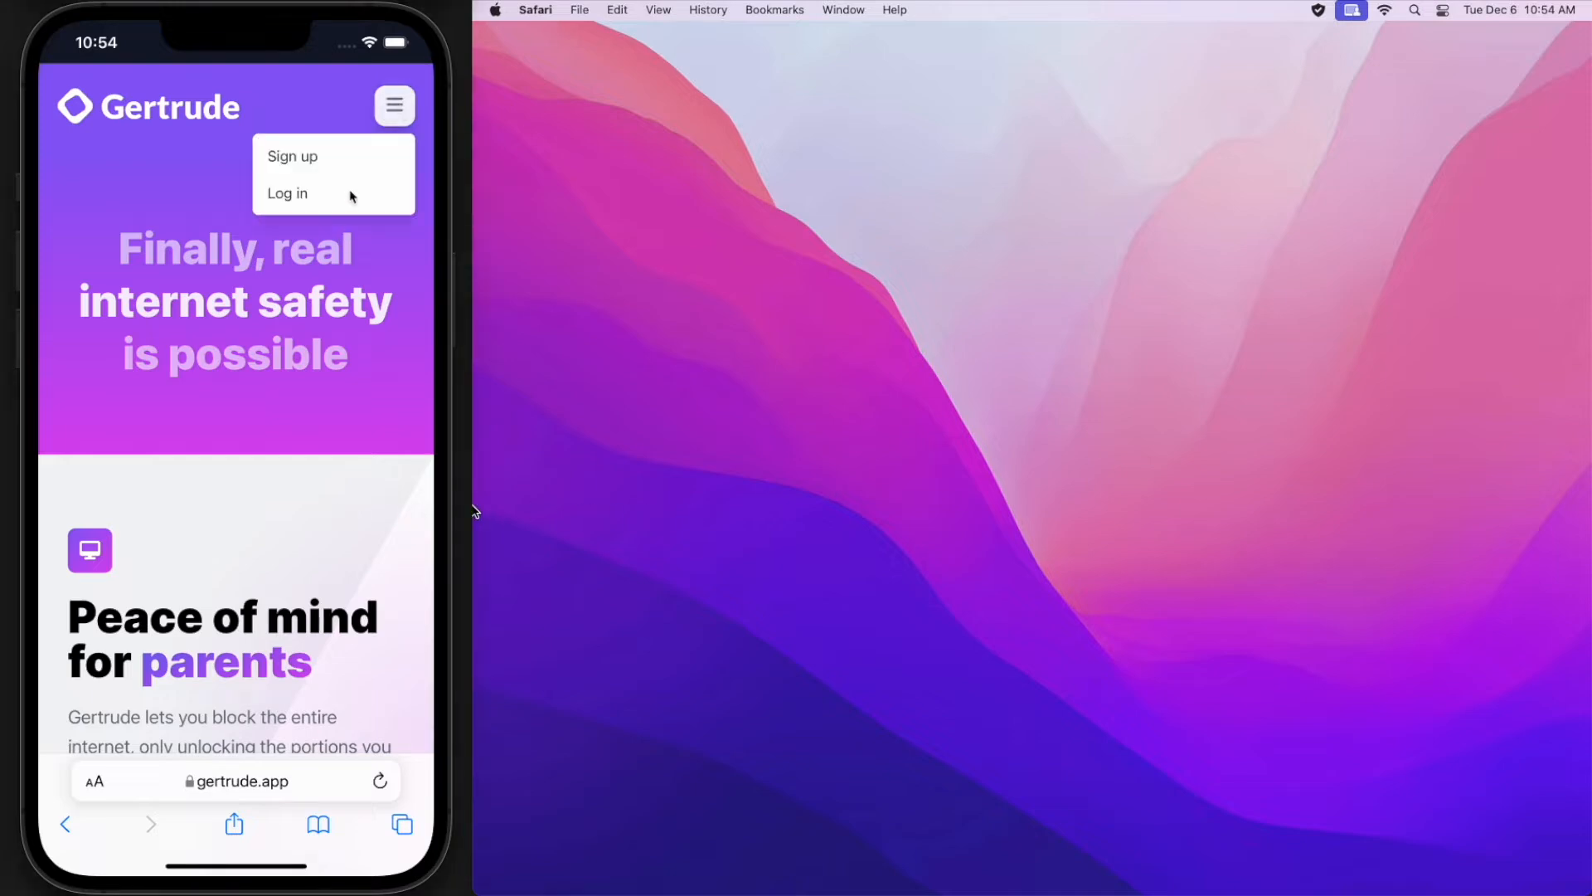
{"action": "left_click", "coordinate": [314, 195]}
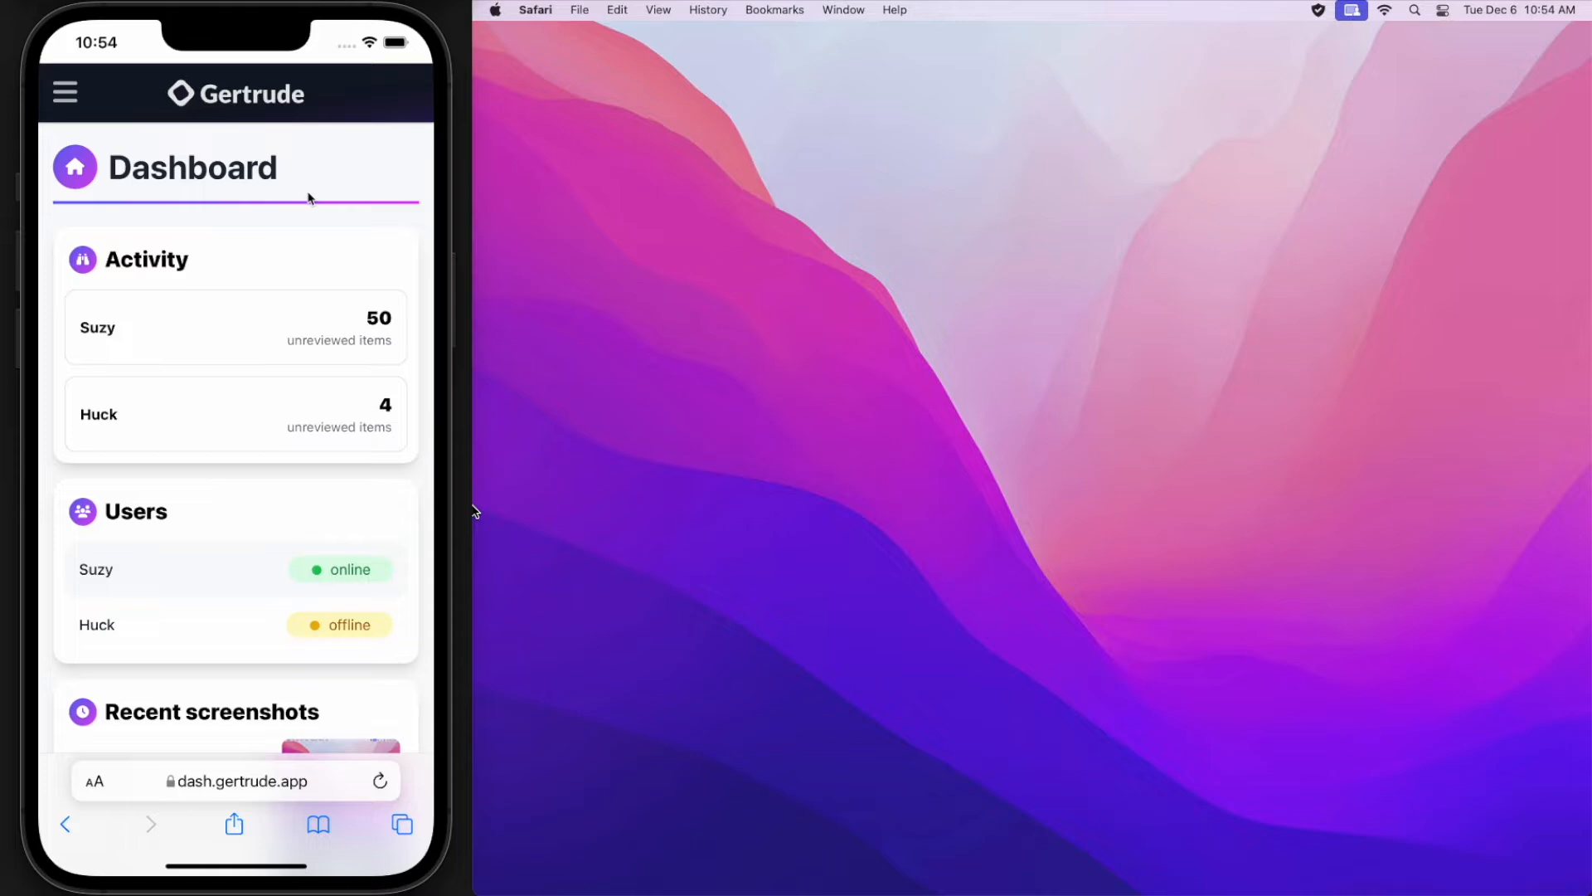
{"action": "left_click_drag", "start_coordinate": [310, 539], "coordinate": [316, 362]}
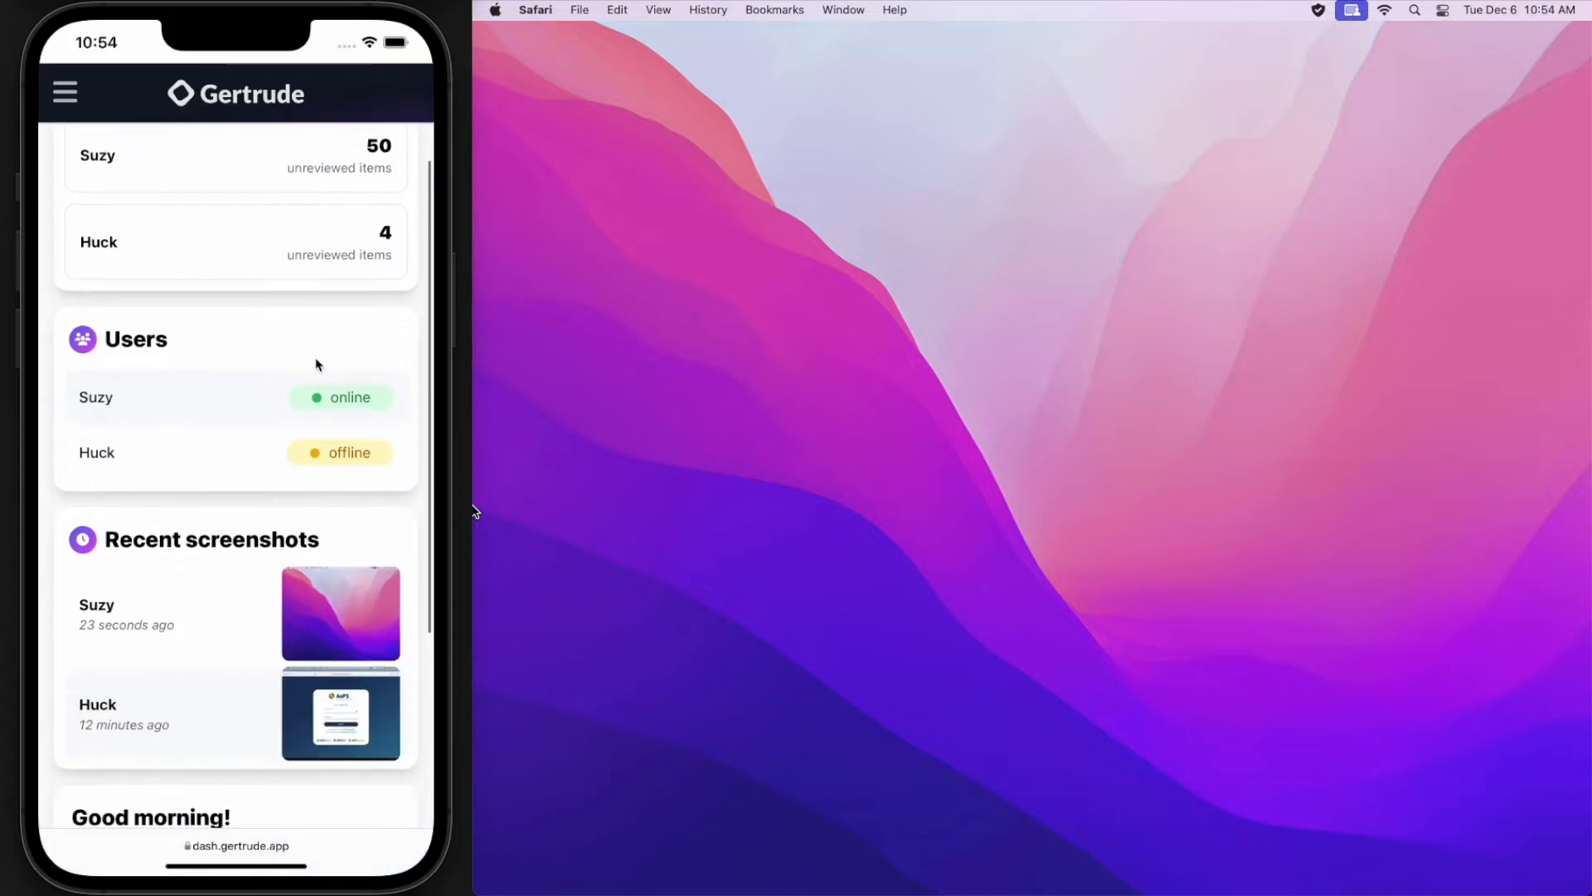
{"action": "left_click_drag", "start_coordinate": [199, 428], "coordinate": [209, 374]}
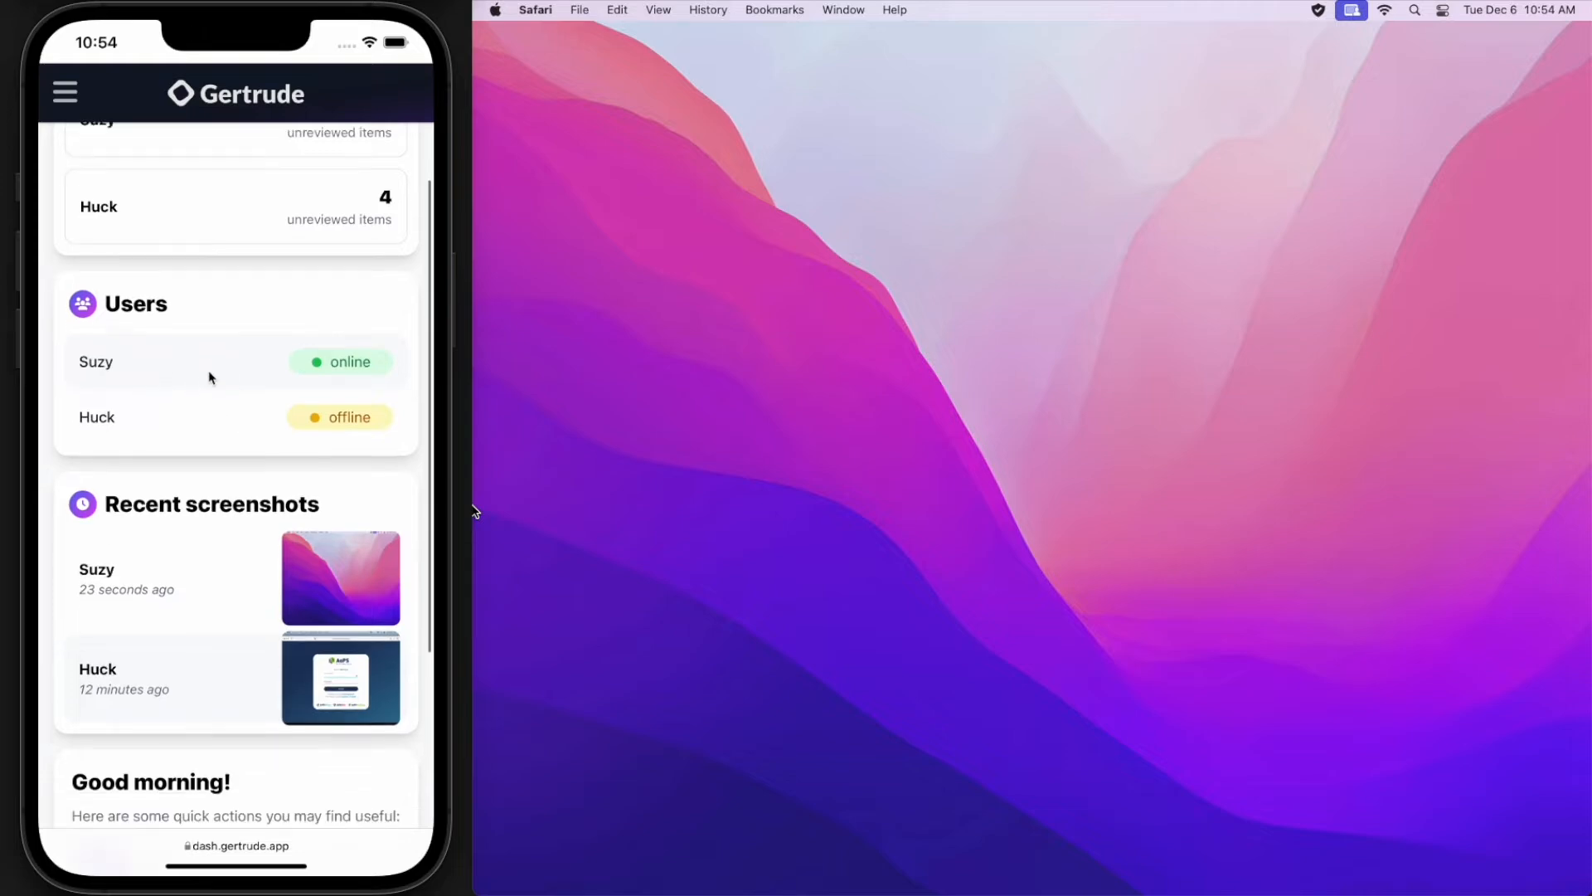
{"action": "left_click_drag", "start_coordinate": [225, 383], "coordinate": [229, 360]}
{"action": "left_click_drag", "start_coordinate": [191, 580], "coordinate": [199, 473]}
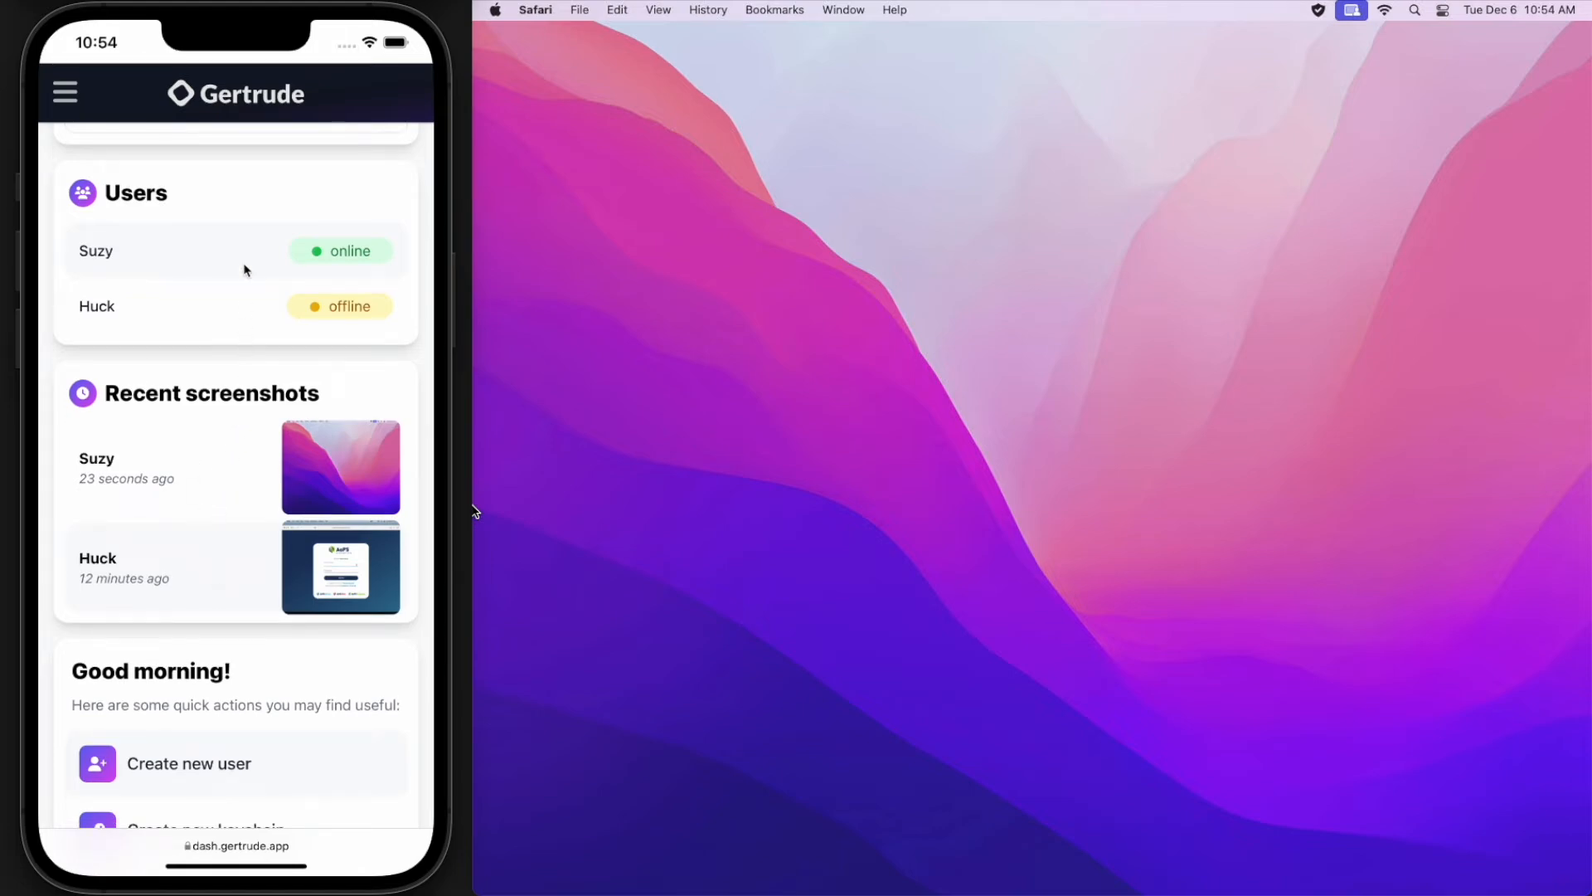
{"action": "left_click_drag", "start_coordinate": [245, 302], "coordinate": [260, 651]}
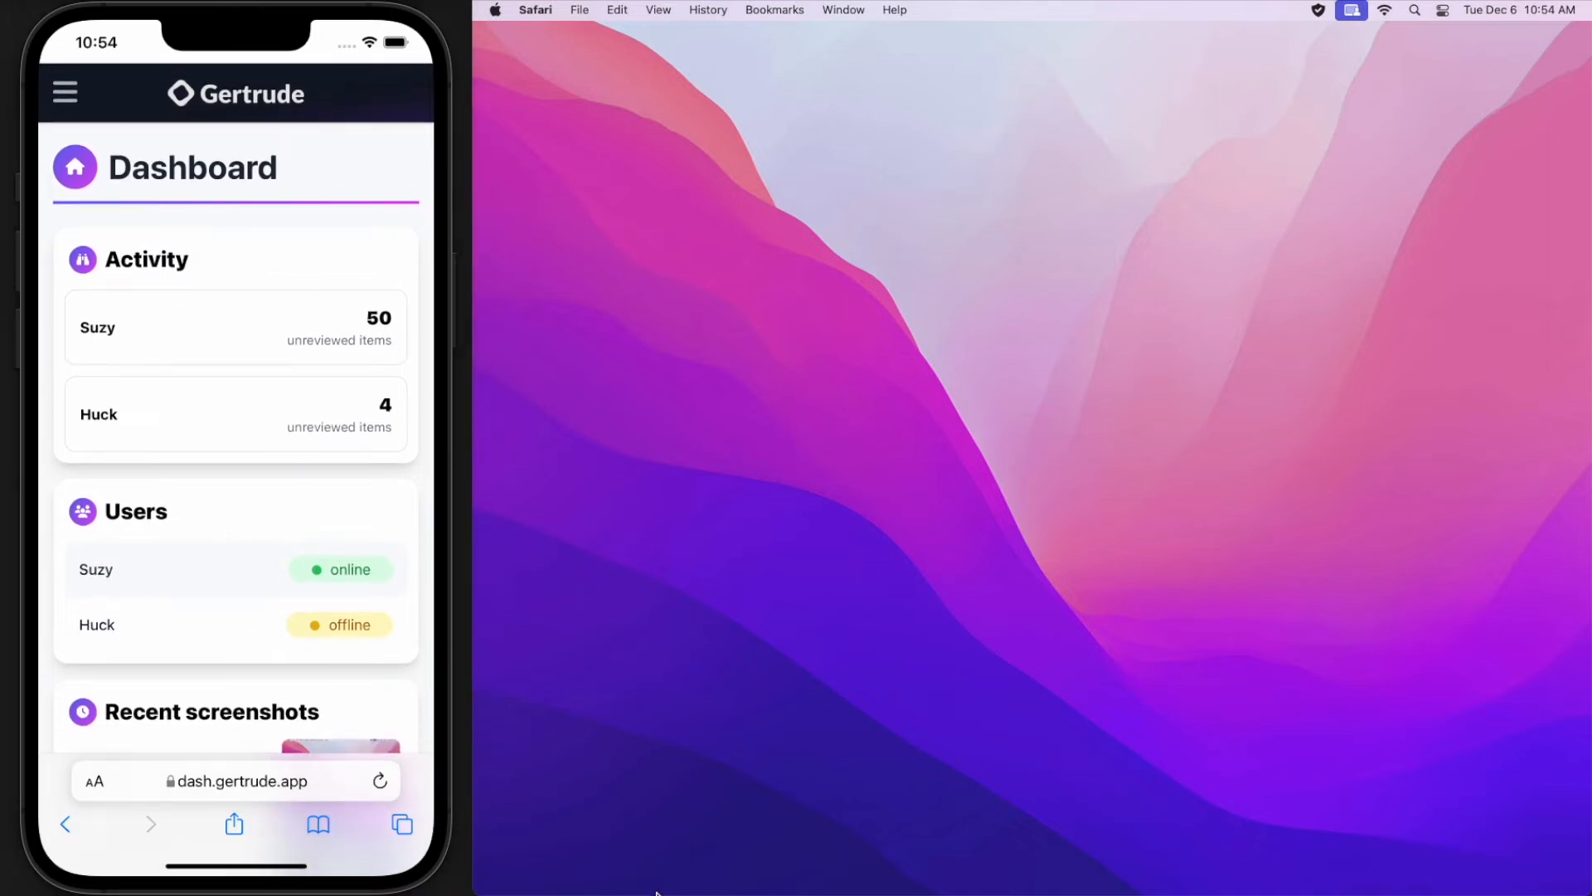
- Open a Safari window on the Mac, enlarge it, and try to load Yahoo from the favorites
{"action": "mouse_move", "coordinate": [670, 880]}
{"action": "left_click", "coordinate": [627, 864]}
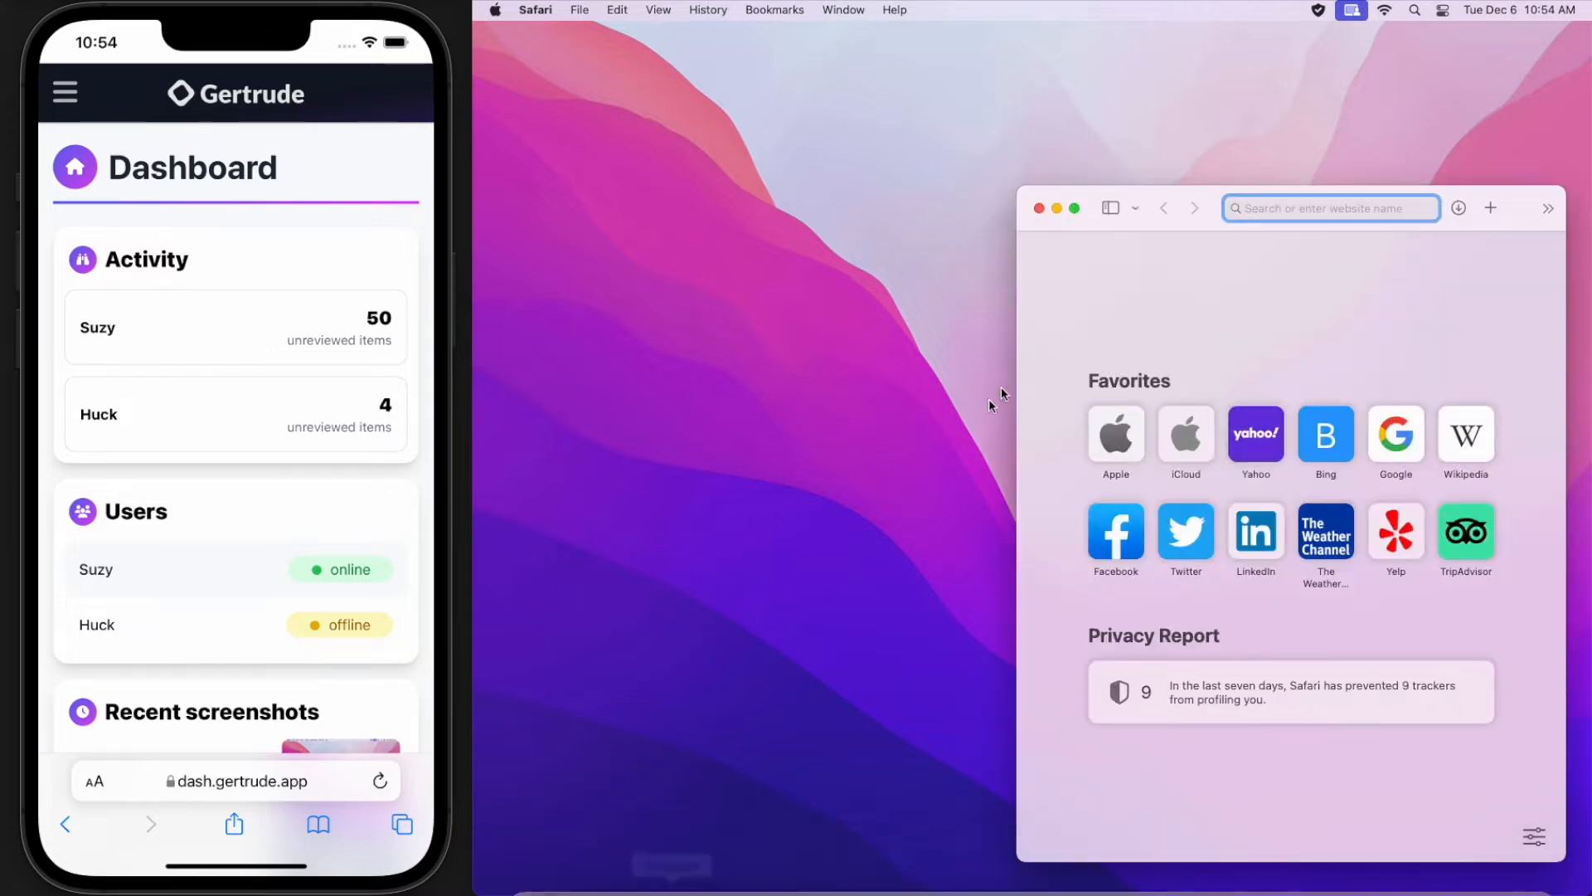
{"action": "left_click_drag", "start_coordinate": [1145, 199], "coordinate": [792, 86]}
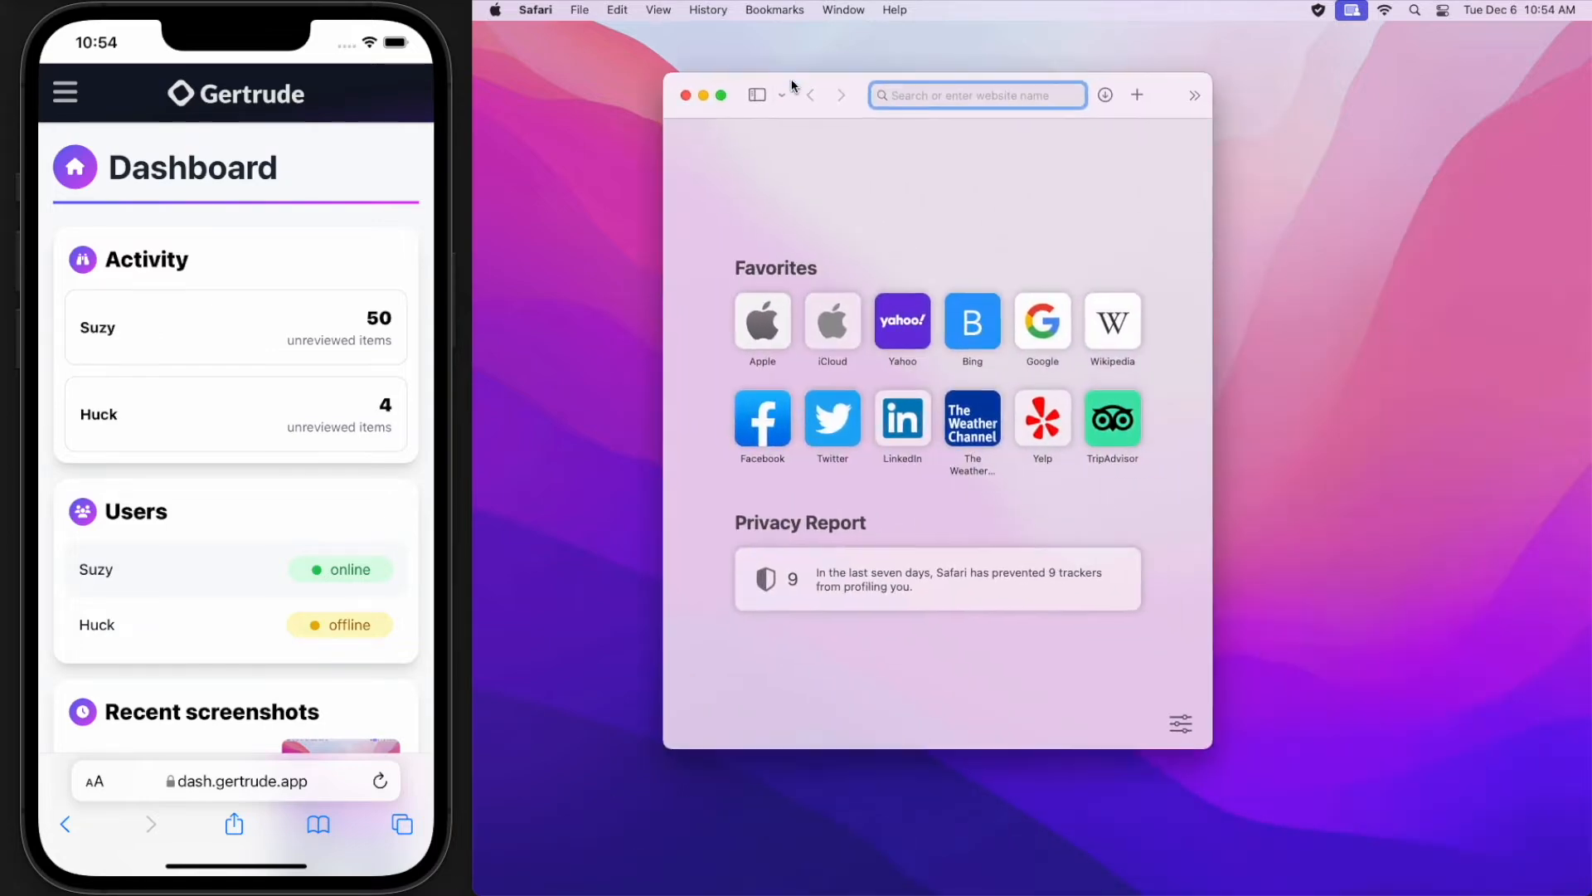
{"action": "left_click", "coordinate": [900, 356]}
{"action": "left_click_drag", "start_coordinate": [1211, 749], "coordinate": [1397, 782]}
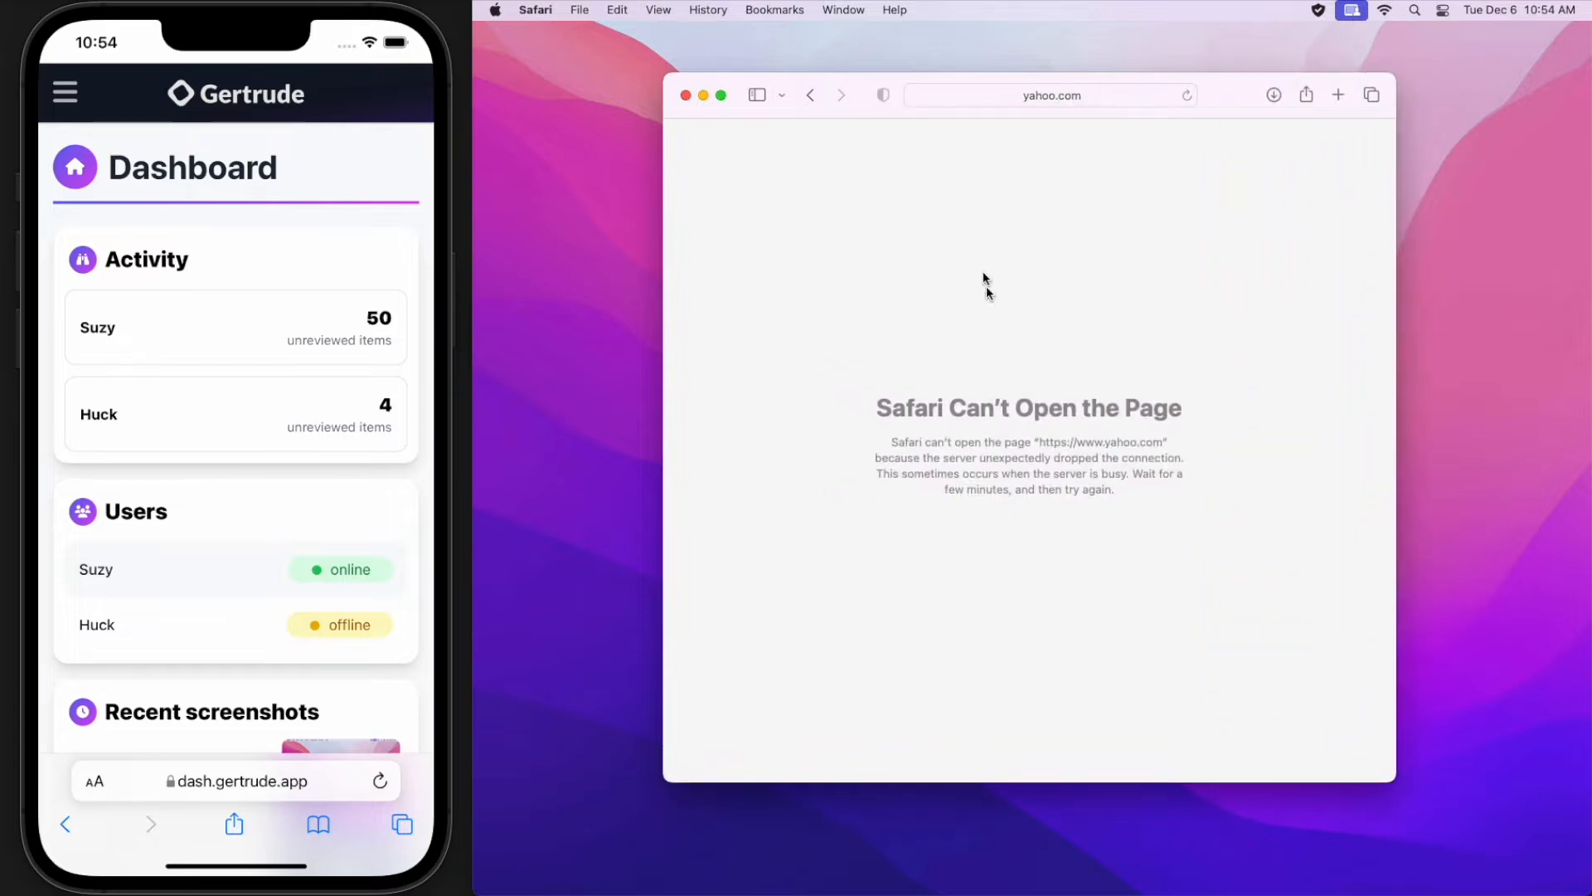
- Try to load Google and Facebook from the favorites to test the internet blocking
{"action": "left_click", "coordinate": [810, 96]}
{"action": "left_click", "coordinate": [1033, 351]}
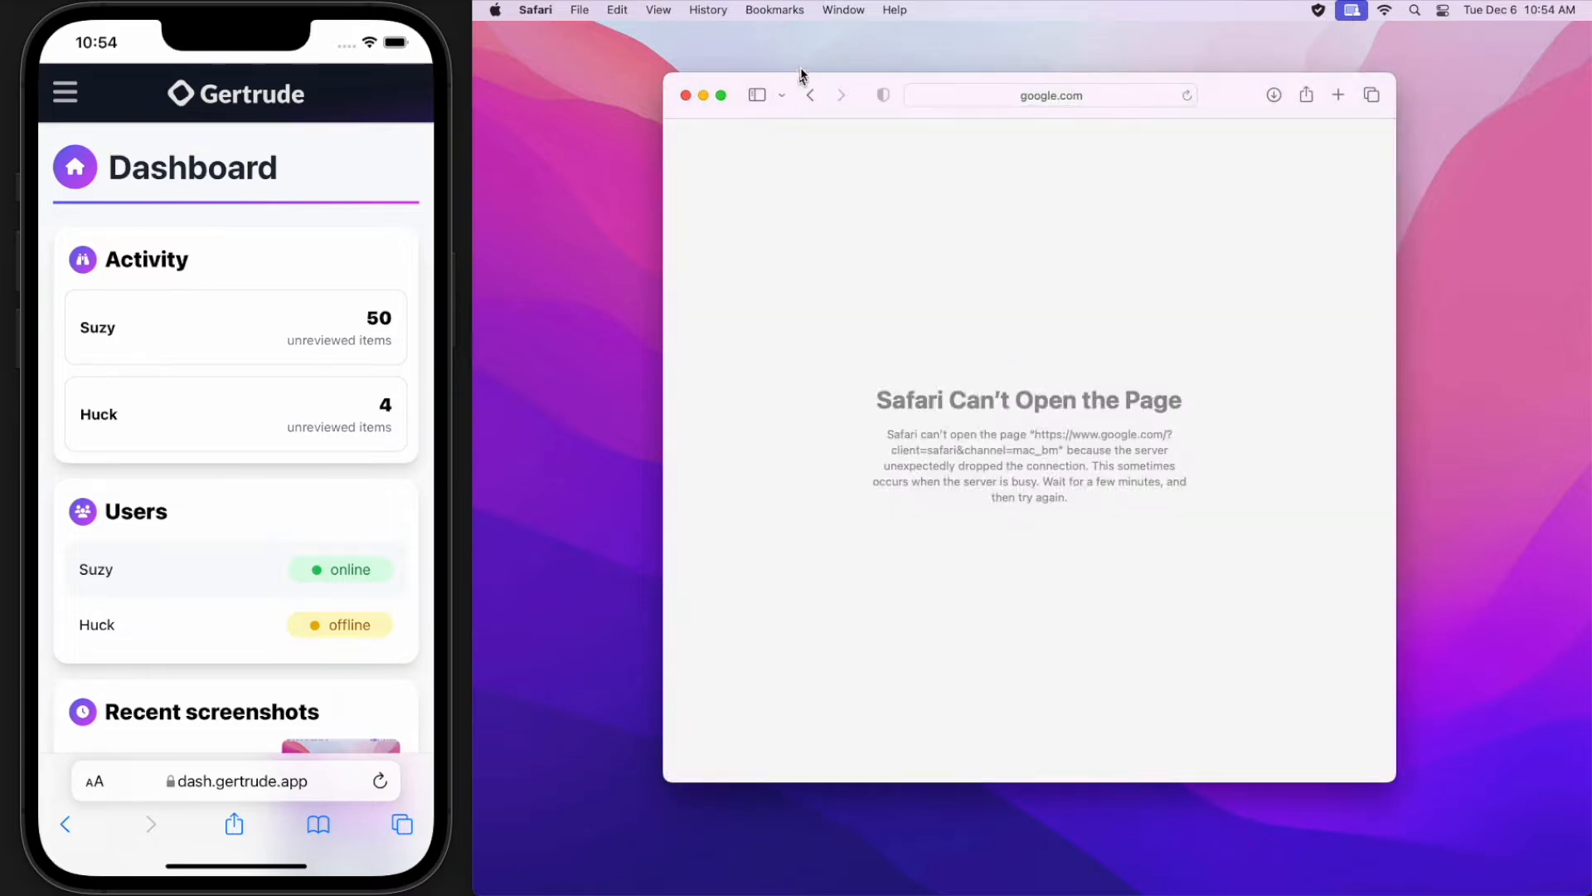
{"action": "left_click", "coordinate": [811, 95]}
{"action": "left_click", "coordinate": [1155, 353]}
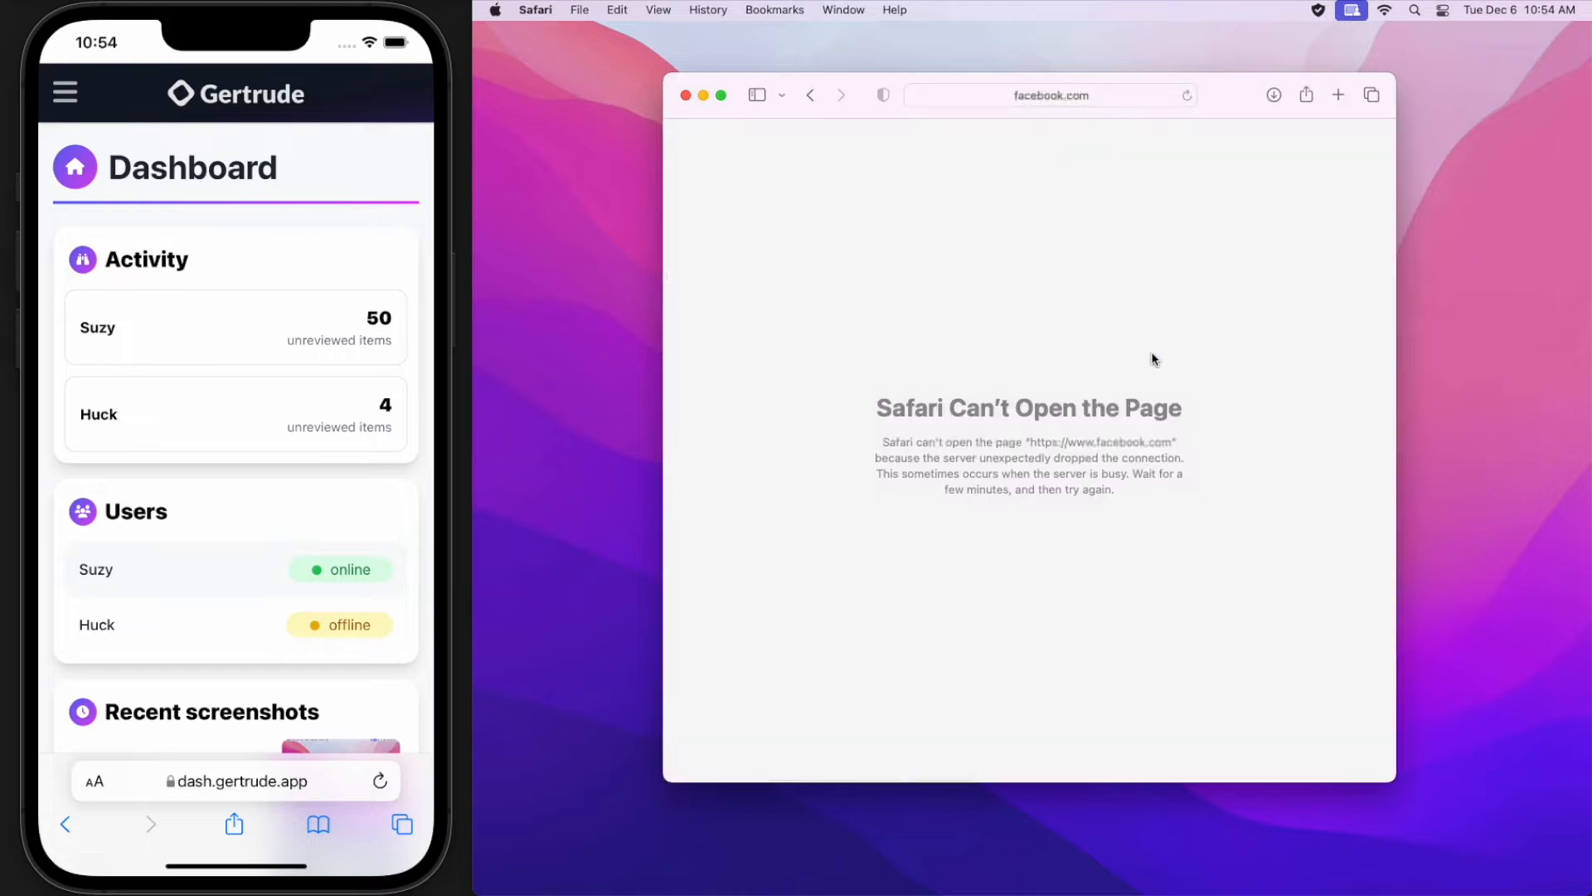
{"action": "left_click_drag", "start_coordinate": [1237, 88], "coordinate": [1208, 103]}
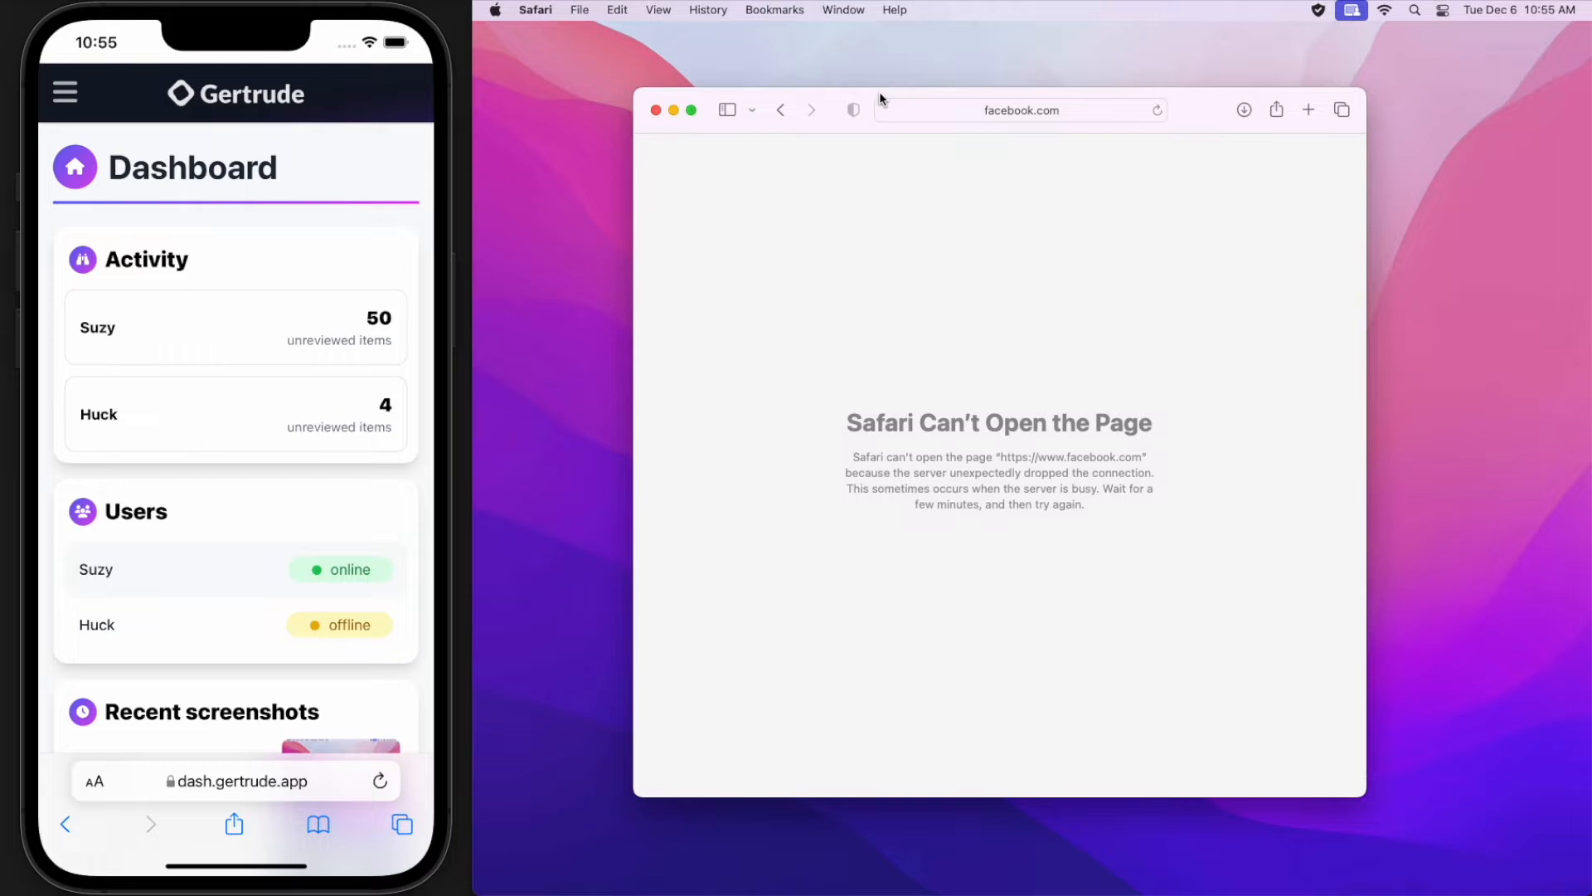
{"action": "left_click_drag", "start_coordinate": [879, 93], "coordinate": [874, 86]}
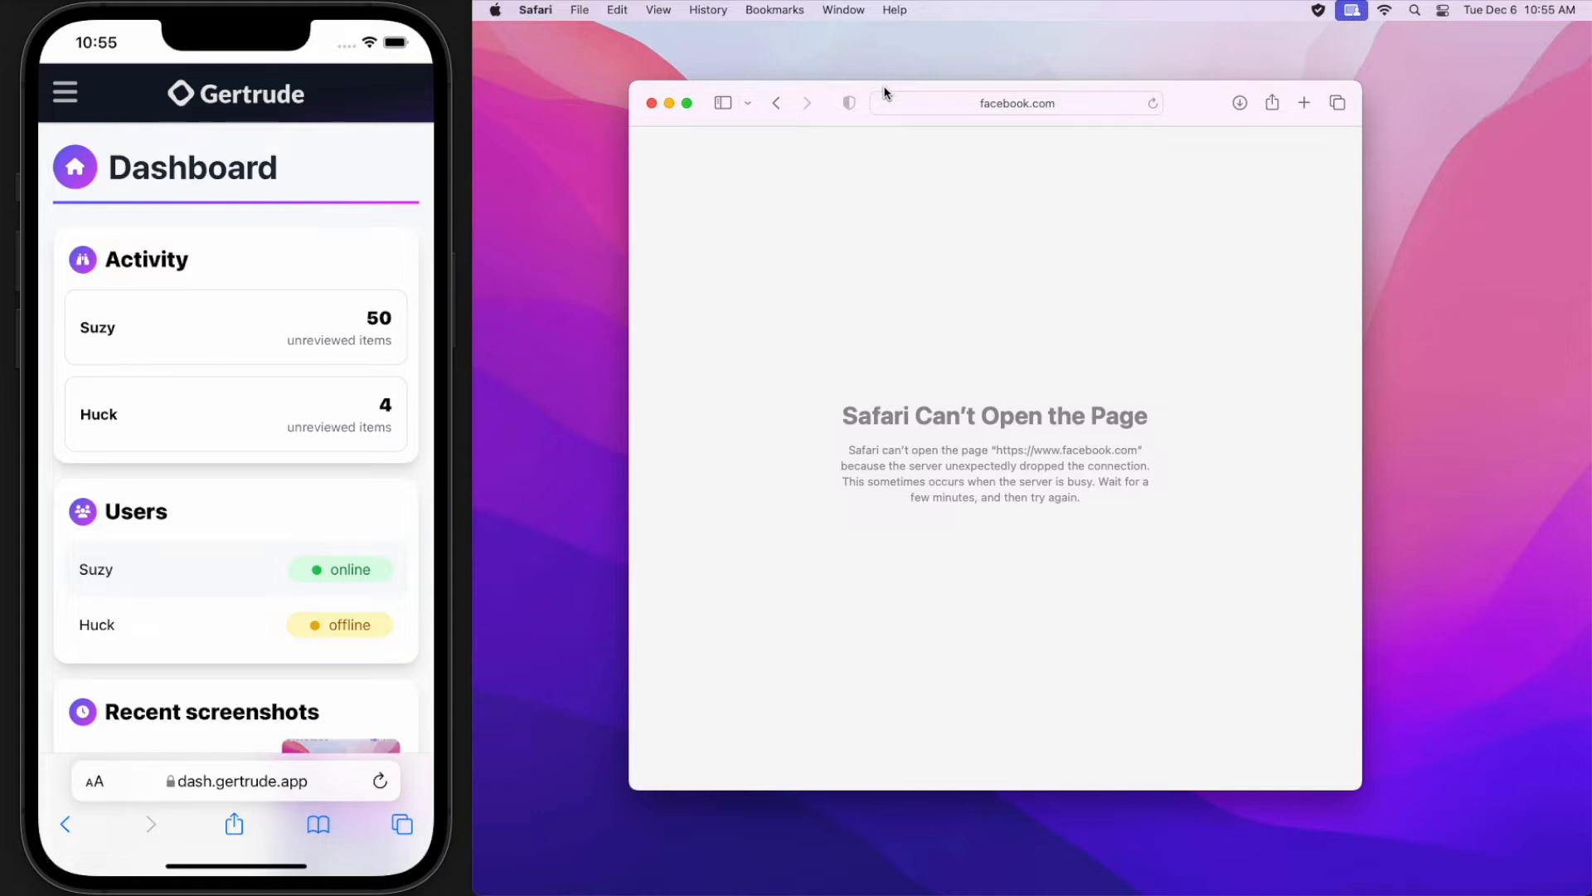
{"action": "left_click_drag", "start_coordinate": [885, 92], "coordinate": [903, 87]}
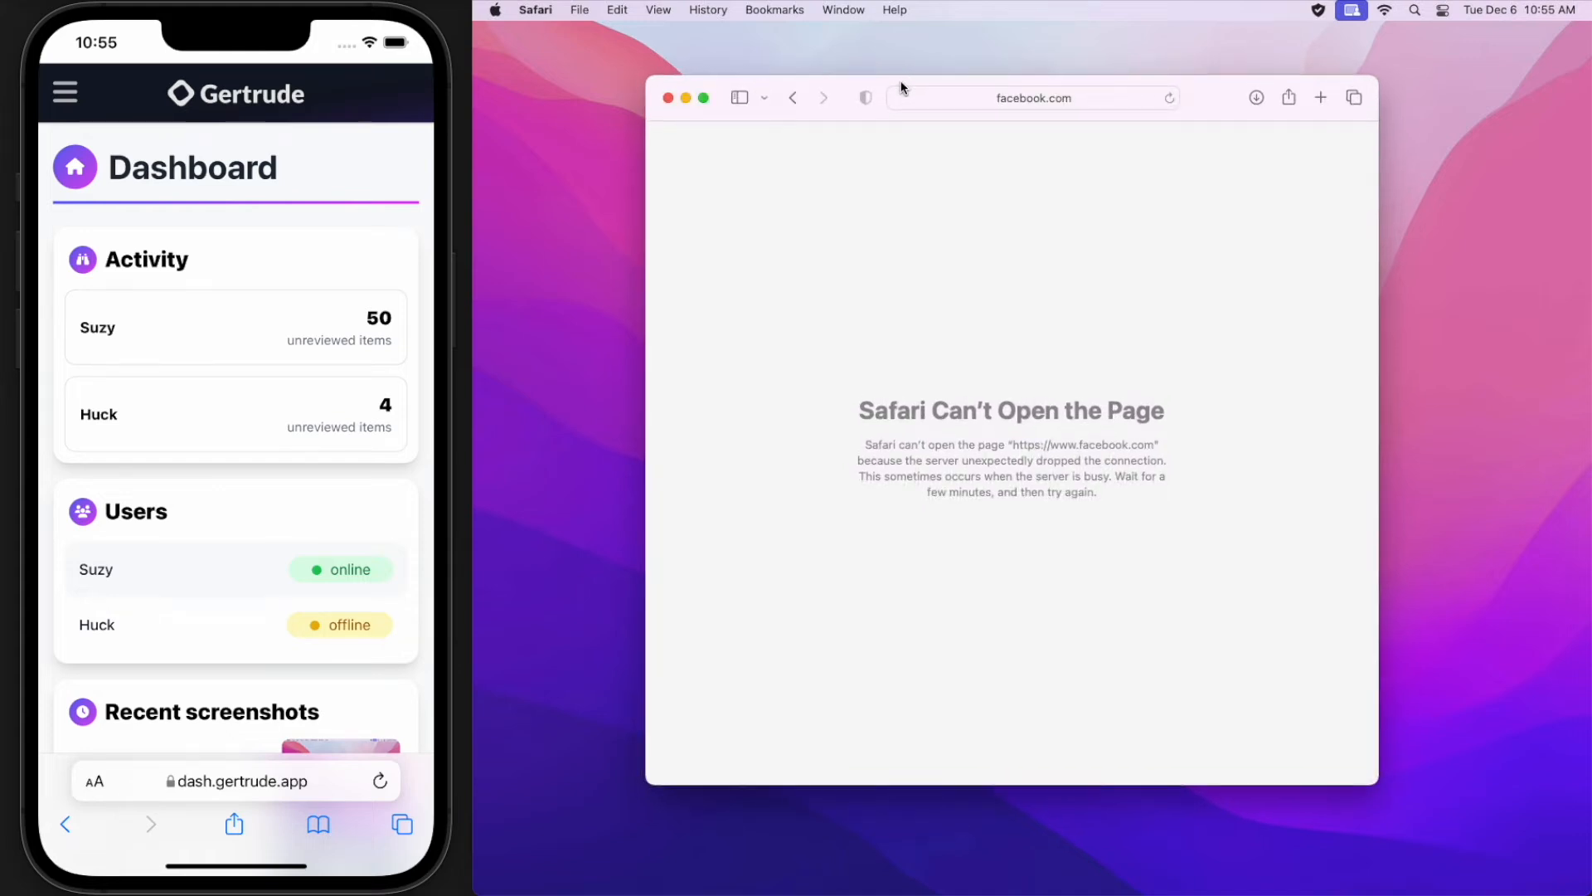
{"action": "left_click_drag", "start_coordinate": [903, 87], "coordinate": [903, 90]}
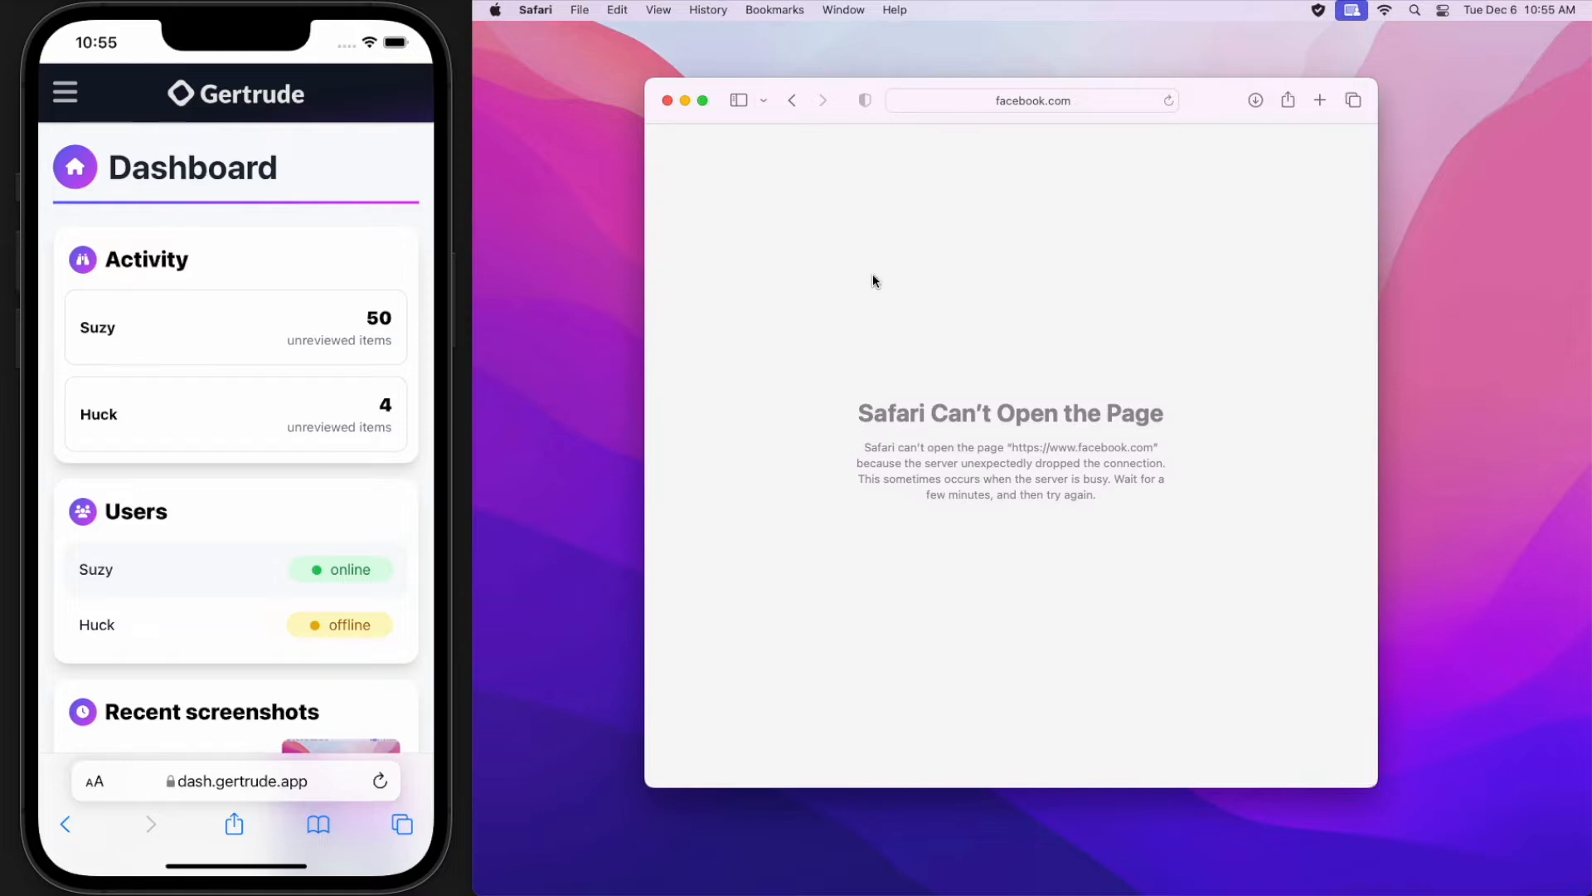
{"action": "left_click_drag", "start_coordinate": [848, 89], "coordinate": [849, 87]}
- Open the first listed user's settings for editing on the phone dashboard and go to the Keychains section
{"action": "scroll", "coordinate": [351, 216], "scroll_direction": "up", "scroll_amount": 2}
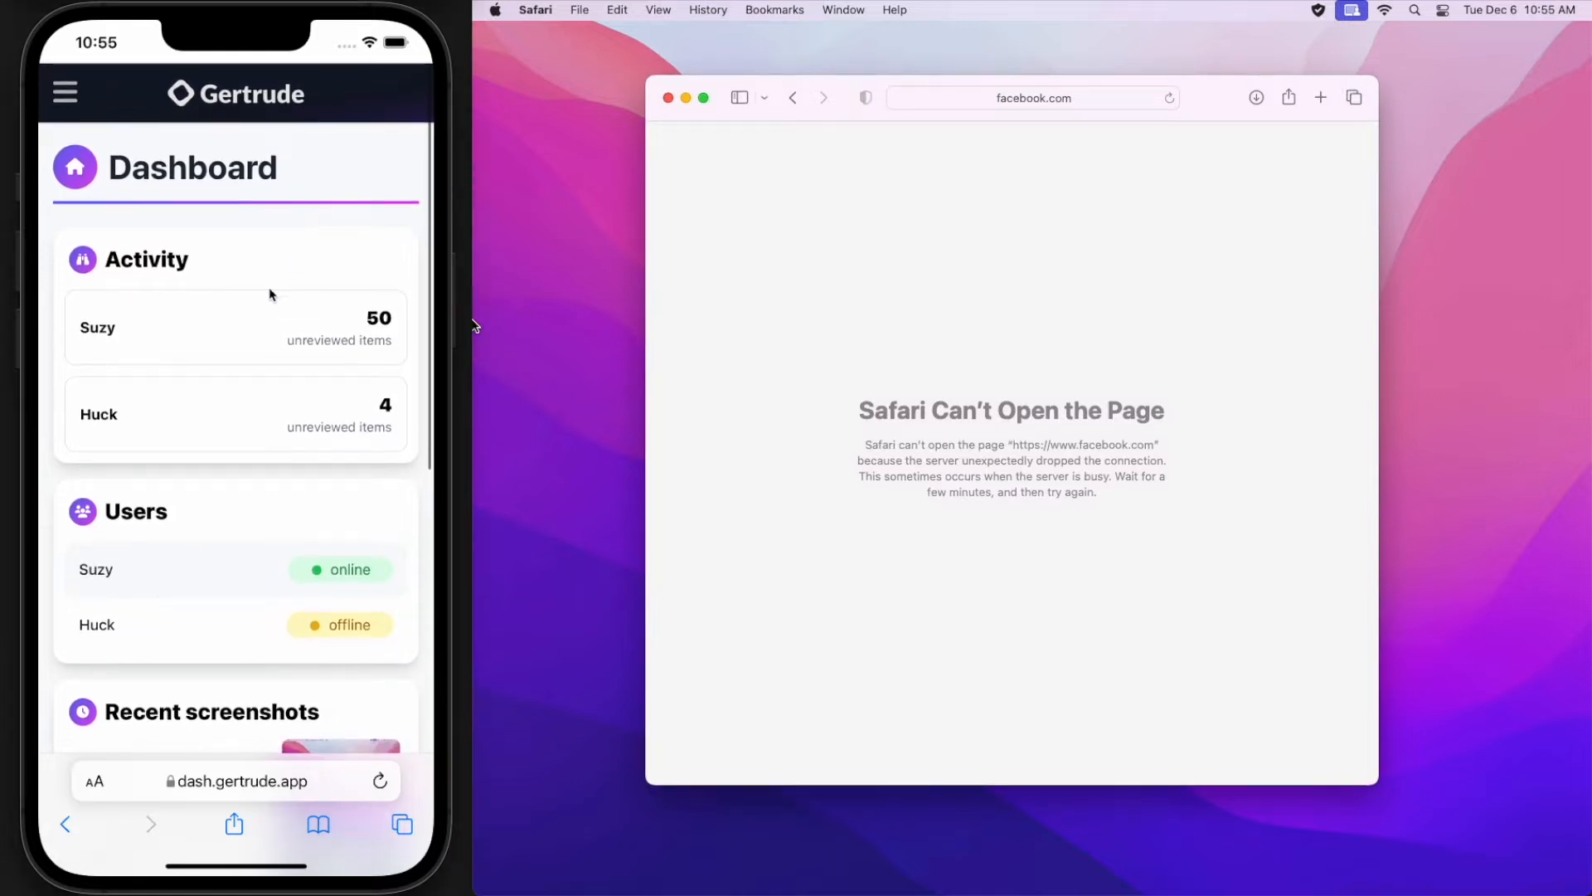
{"action": "left_click", "coordinate": [66, 94]}
{"action": "left_click", "coordinate": [121, 221]}
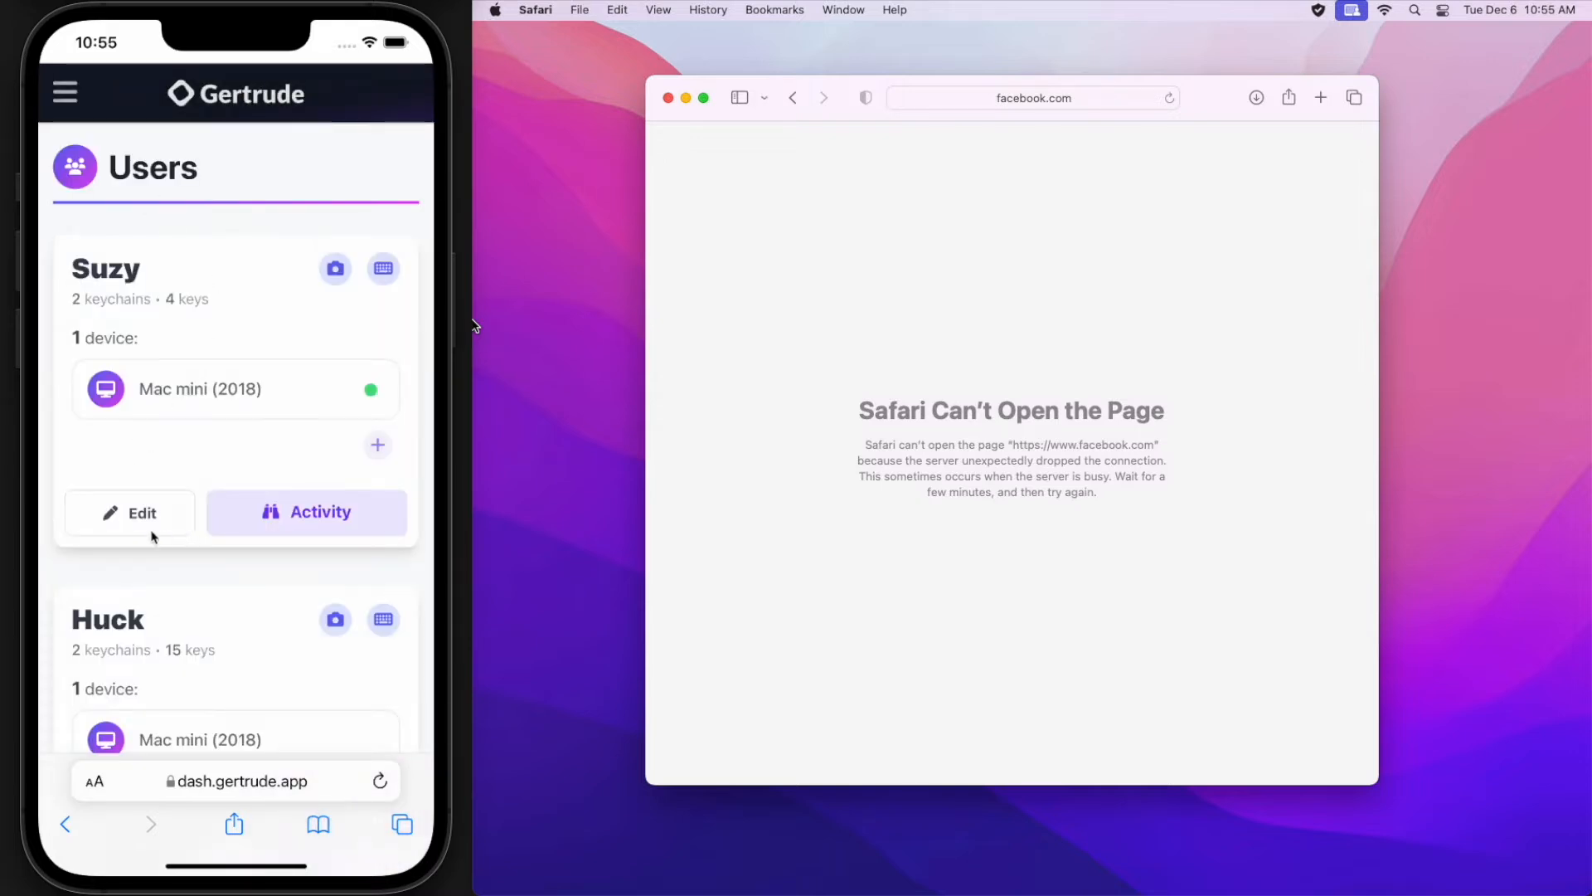
{"action": "left_click", "coordinate": [154, 534]}
{"action": "scroll", "coordinate": [259, 568], "scroll_direction": "down", "scroll_amount": 10}
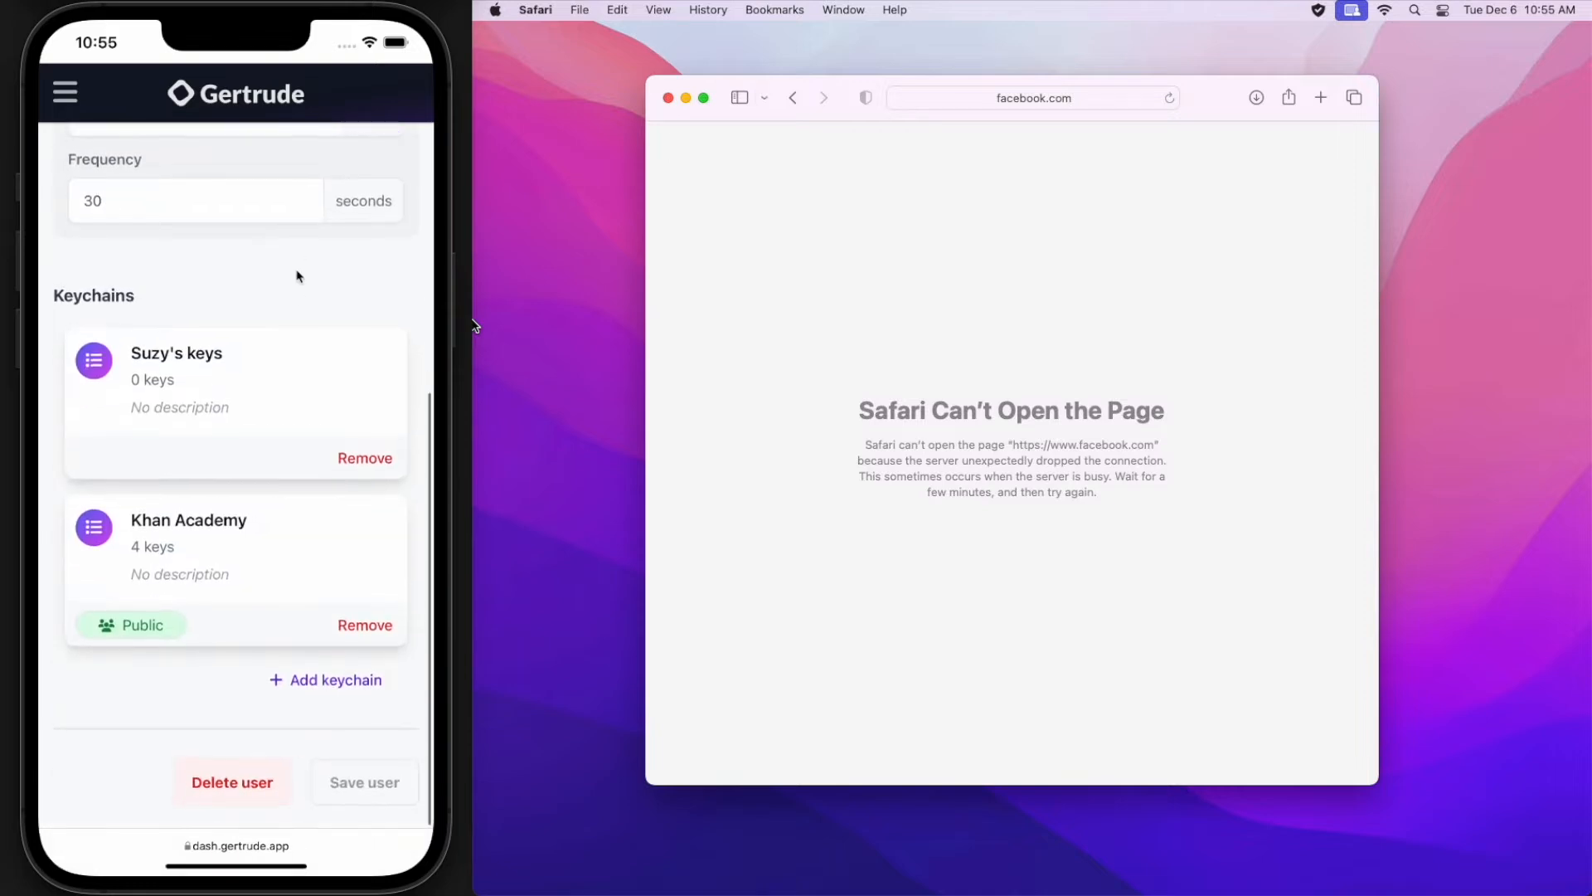
- Add the public Art of Problem Solving (AOPS) keychain to the user and save the user
{"action": "left_click", "coordinate": [346, 682]}
{"action": "left_click_drag", "start_coordinate": [345, 682], "coordinate": [341, 362]}
{"action": "left_click", "coordinate": [327, 678]}
{"action": "left_click_drag", "start_coordinate": [327, 678], "coordinate": [311, 318]}
{"action": "left_click", "coordinate": [282, 699]}
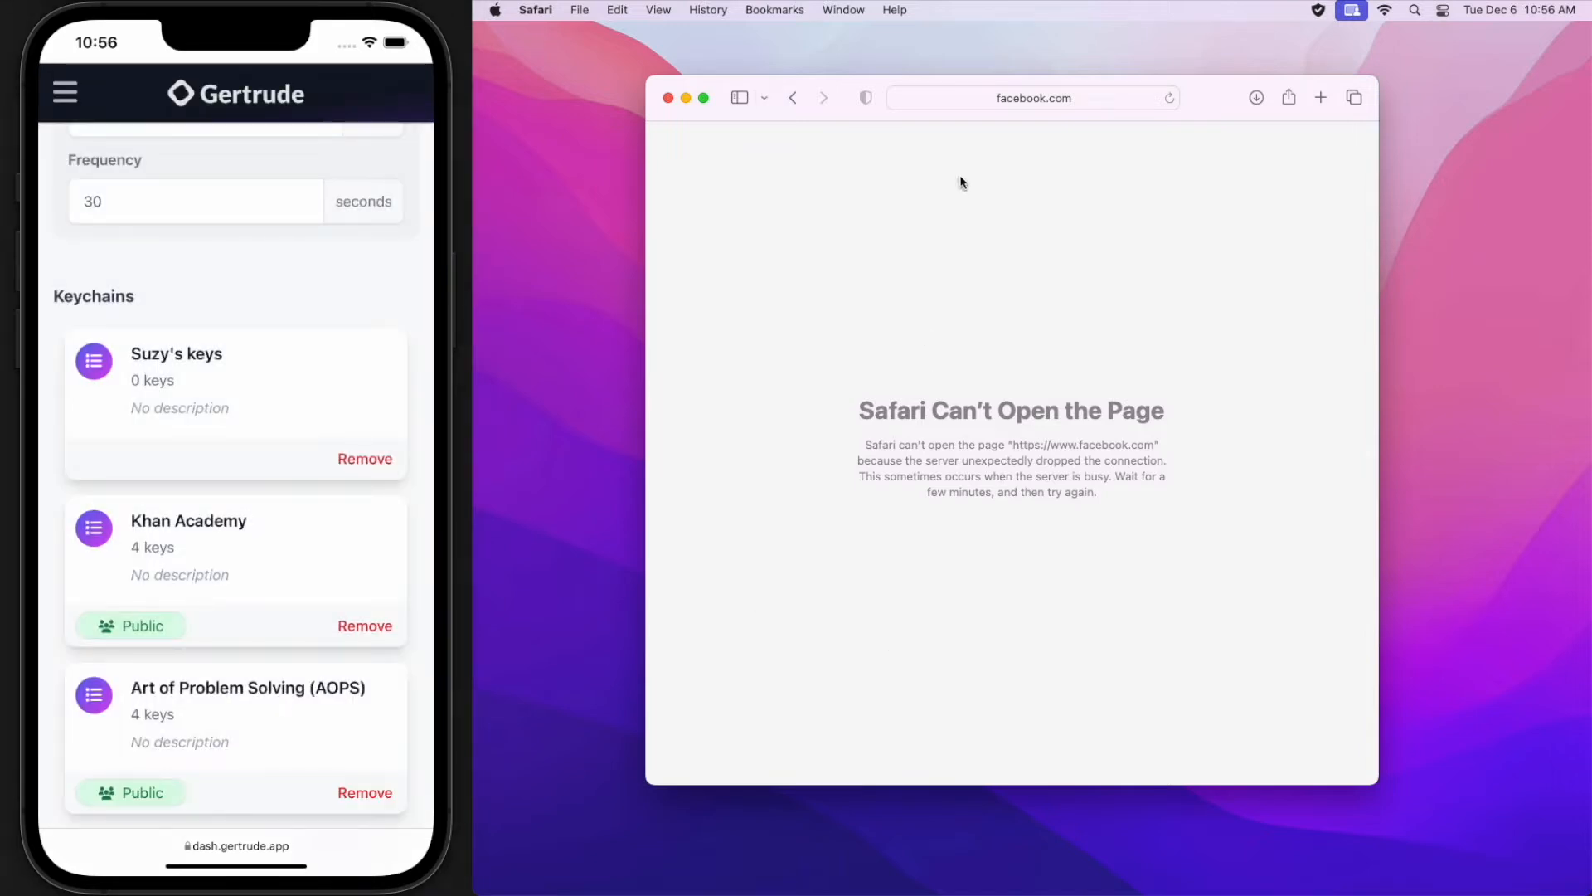
{"action": "left_click_drag", "start_coordinate": [206, 694], "coordinate": [295, 354]}
{"action": "left_click", "coordinate": [380, 792]}
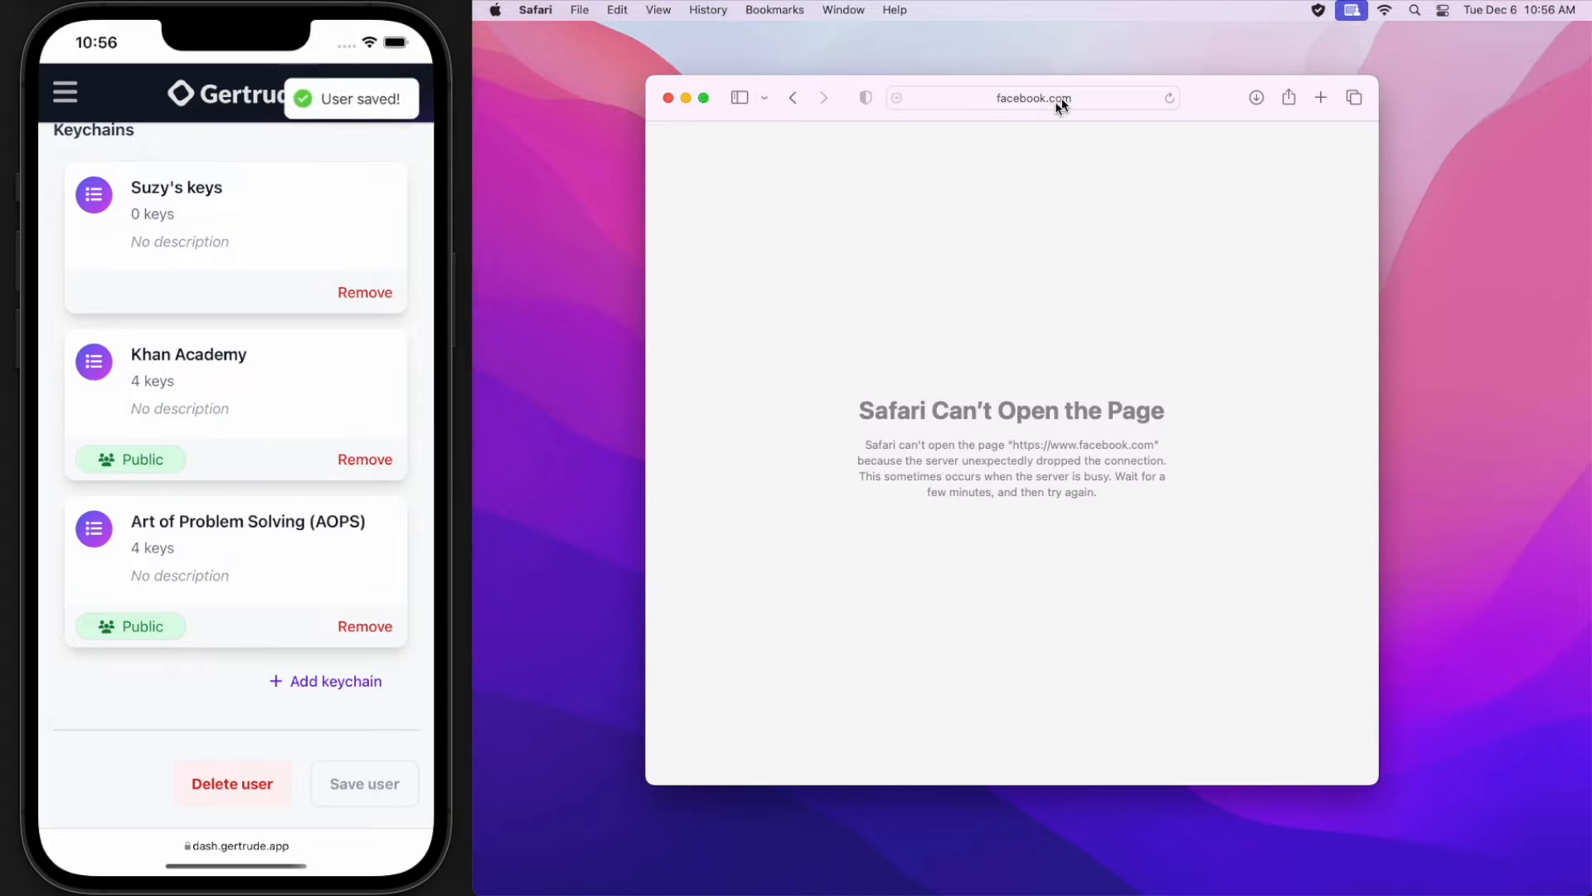
- Load artofproblemsolving.com in Safari on the Mac to test the newly granted access
{"action": "left_click", "coordinate": [1046, 98]}
{"action": "type", "text": "arot"}
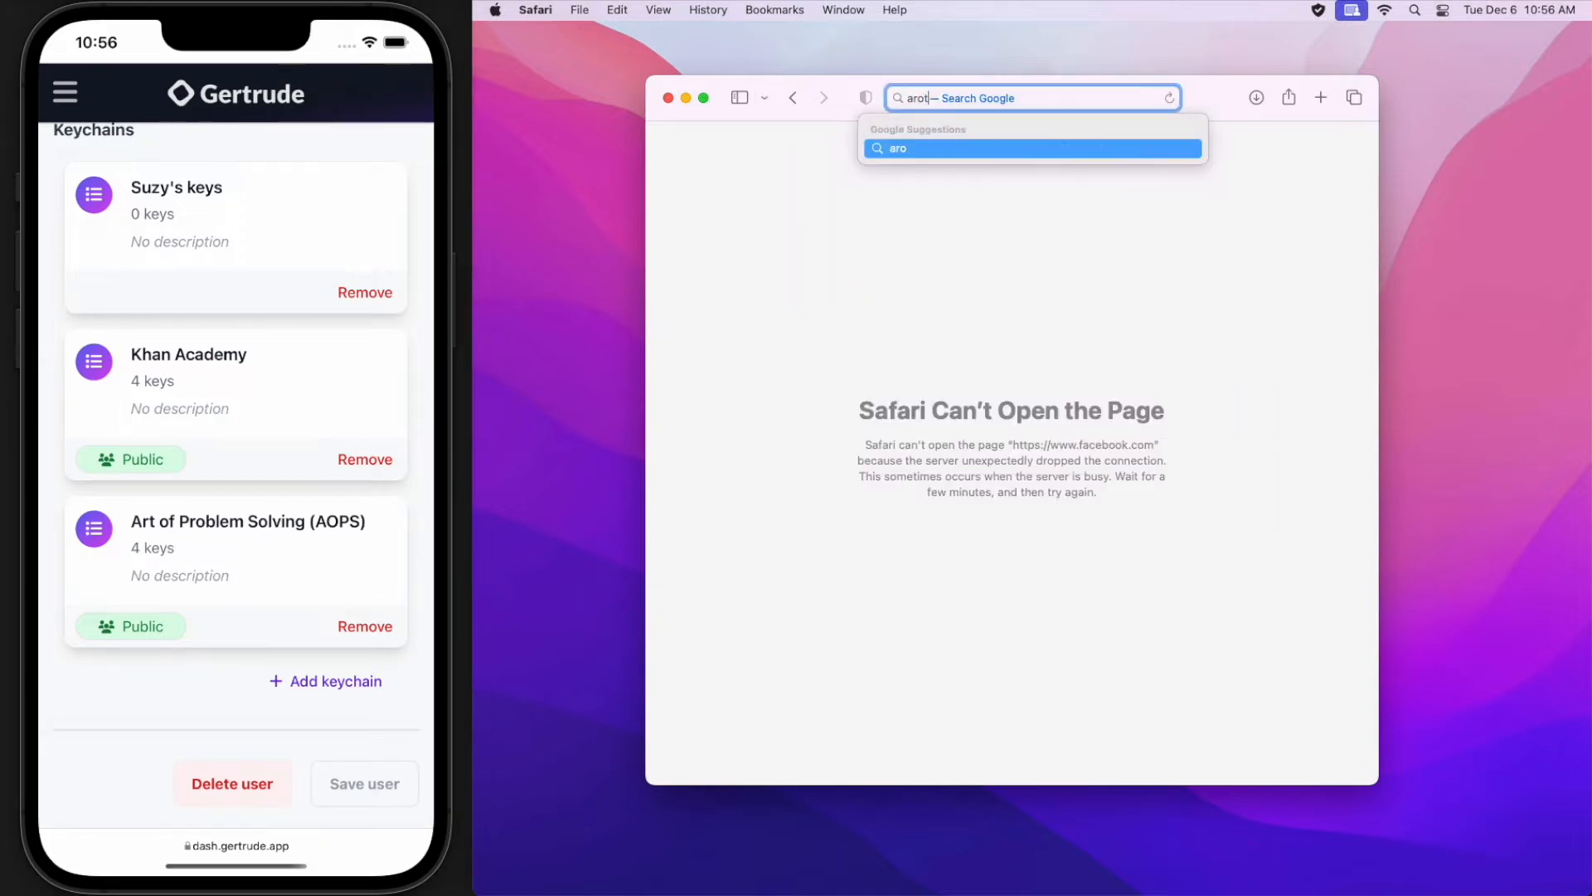
{"action": "key", "text": "BackSpace"}
{"action": "key", "text": "BackSpace"}
{"action": "type", "text": "tof"}
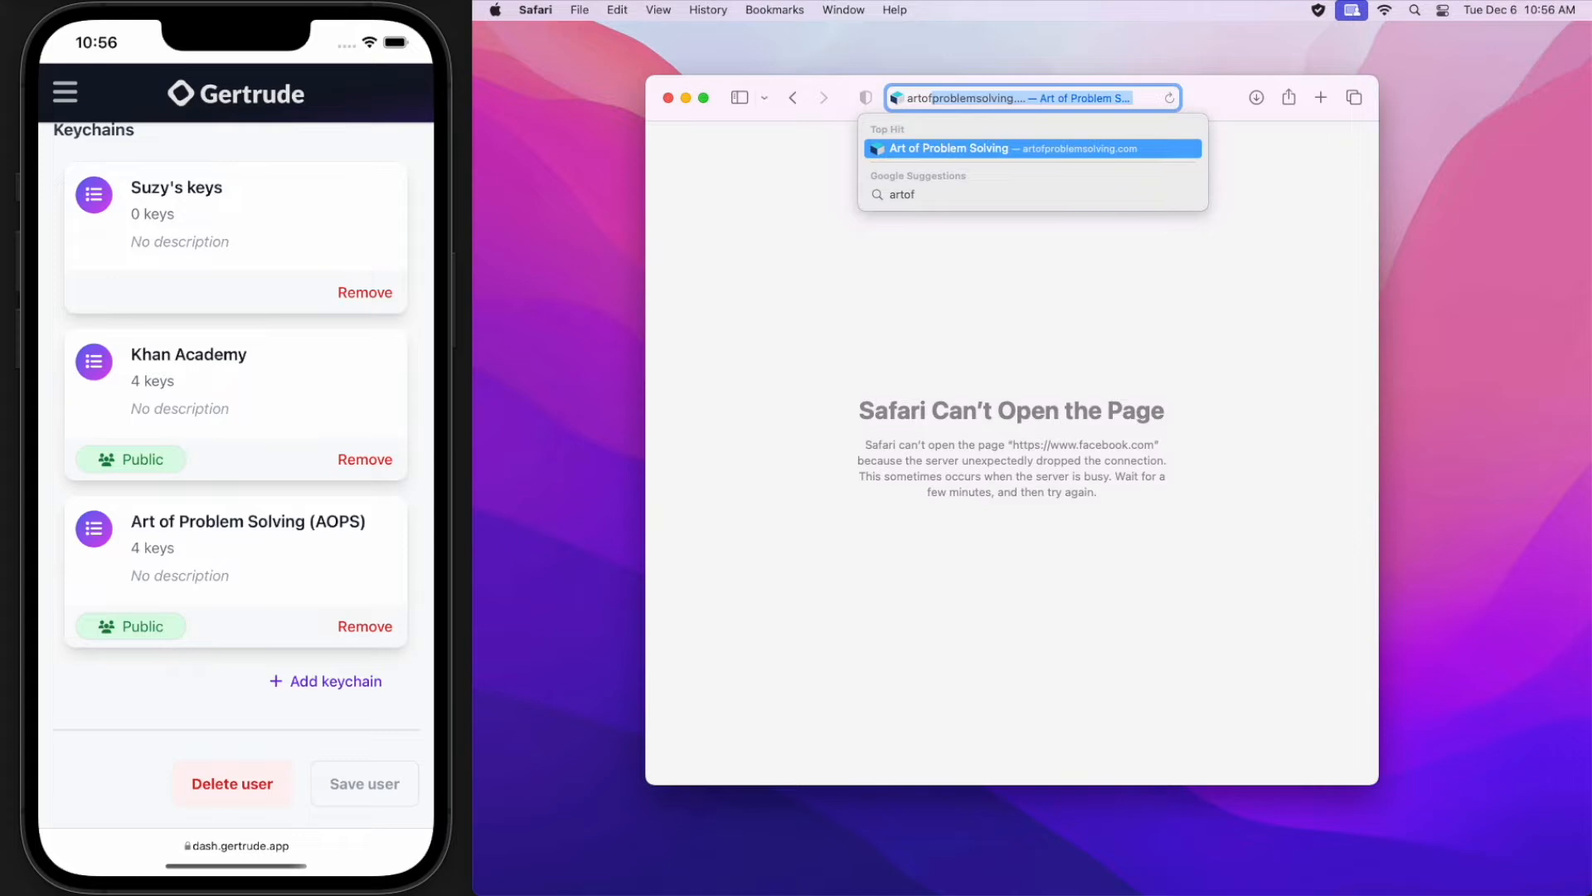
{"action": "key", "text": "Return"}
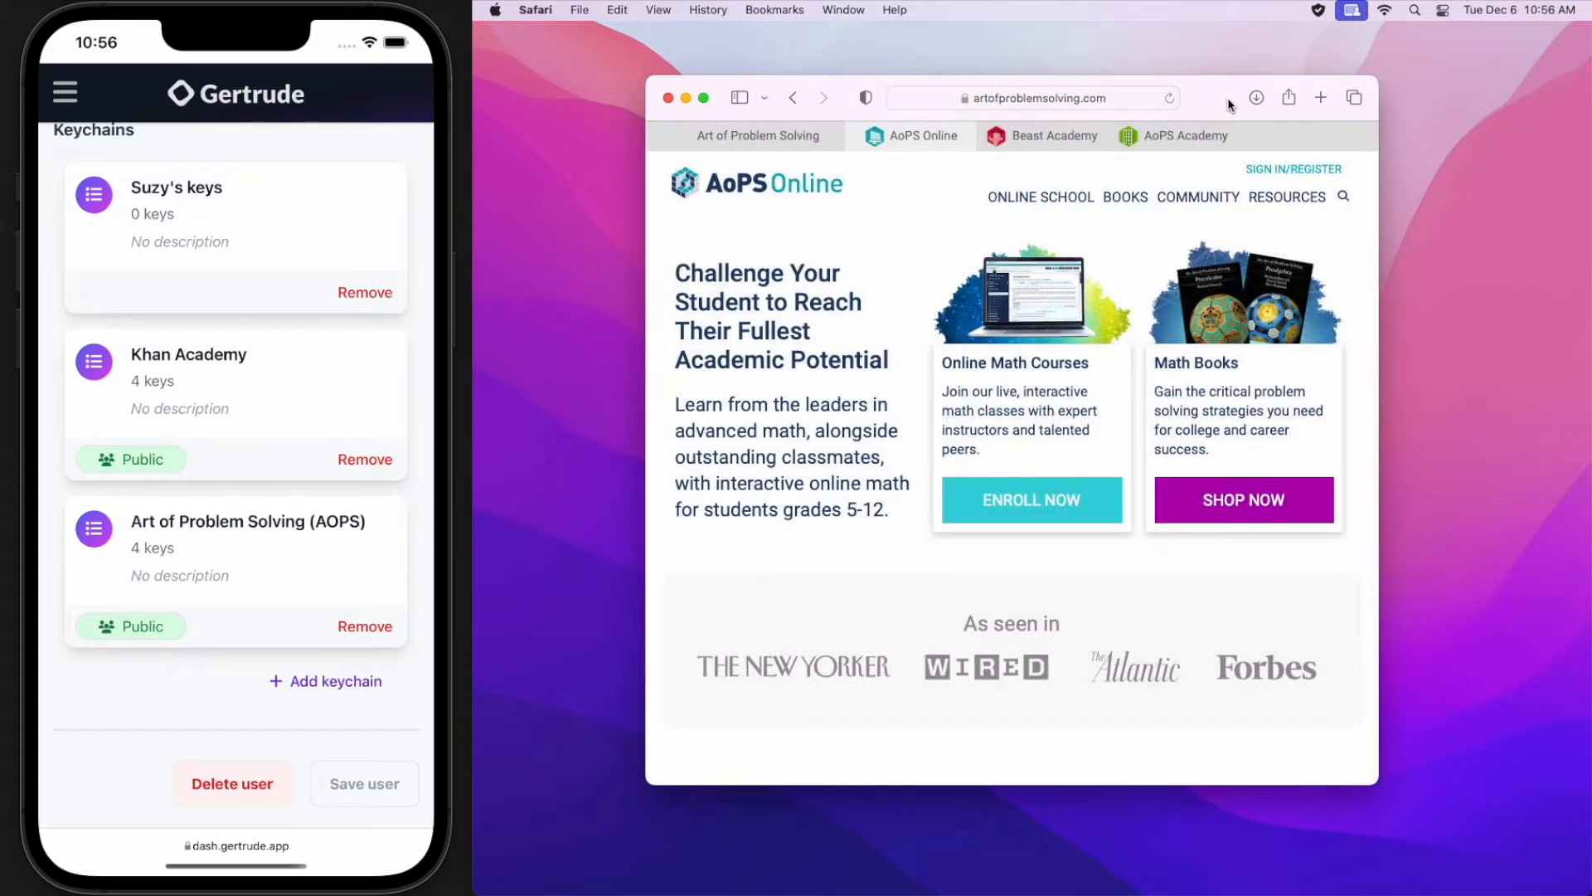
{"action": "left_click_drag", "start_coordinate": [1217, 106], "coordinate": [1190, 100]}
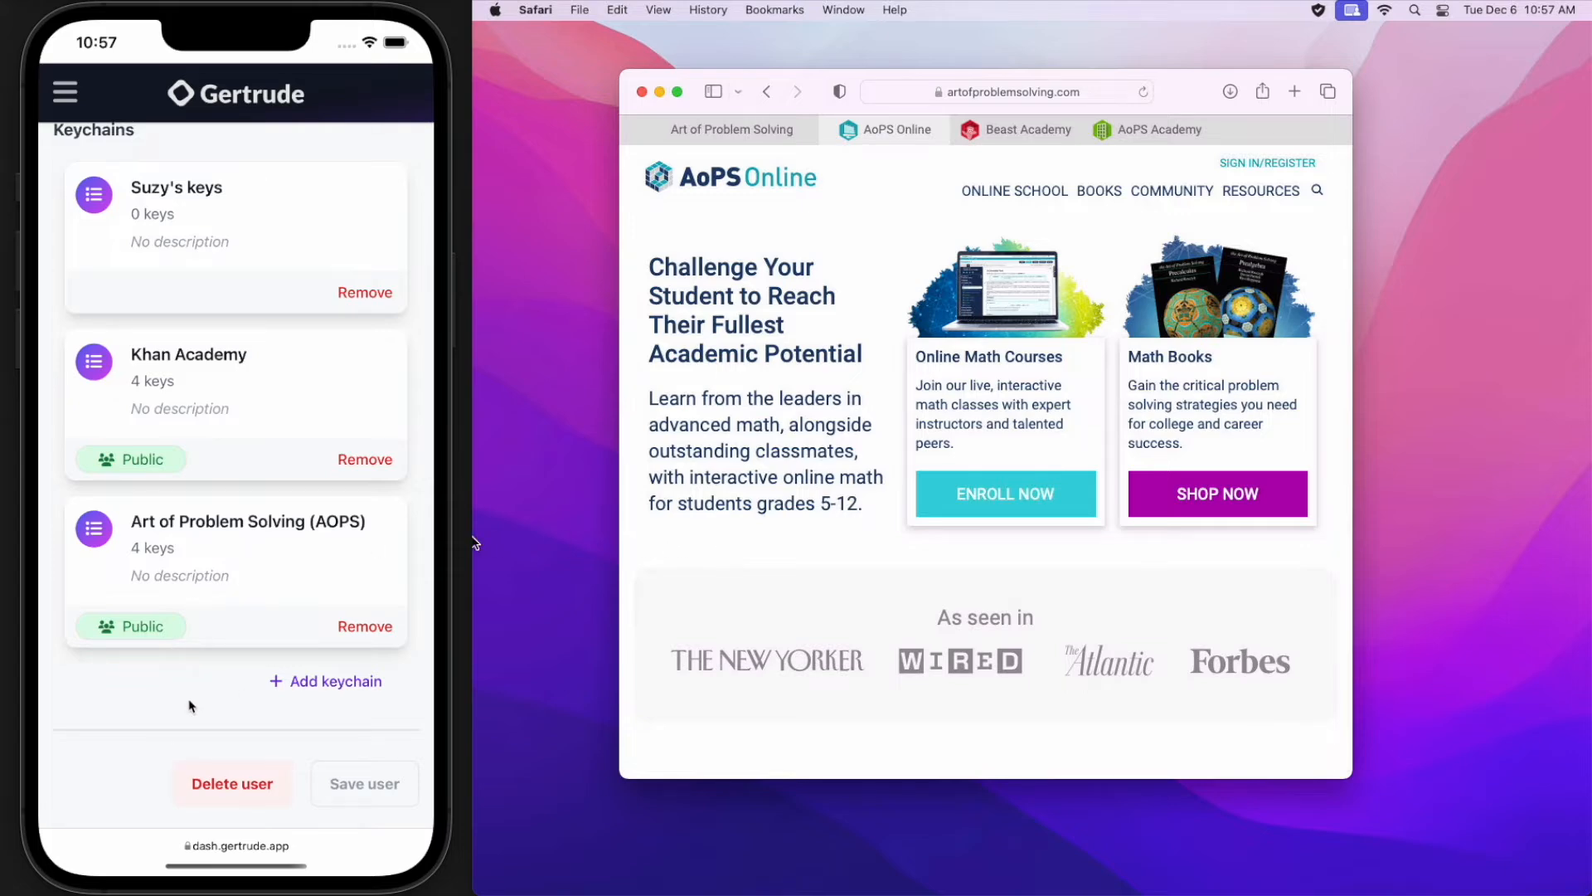
- Open the user's empty personal keychain for editing on the phone dashboard
{"action": "left_click", "coordinate": [66, 93]}
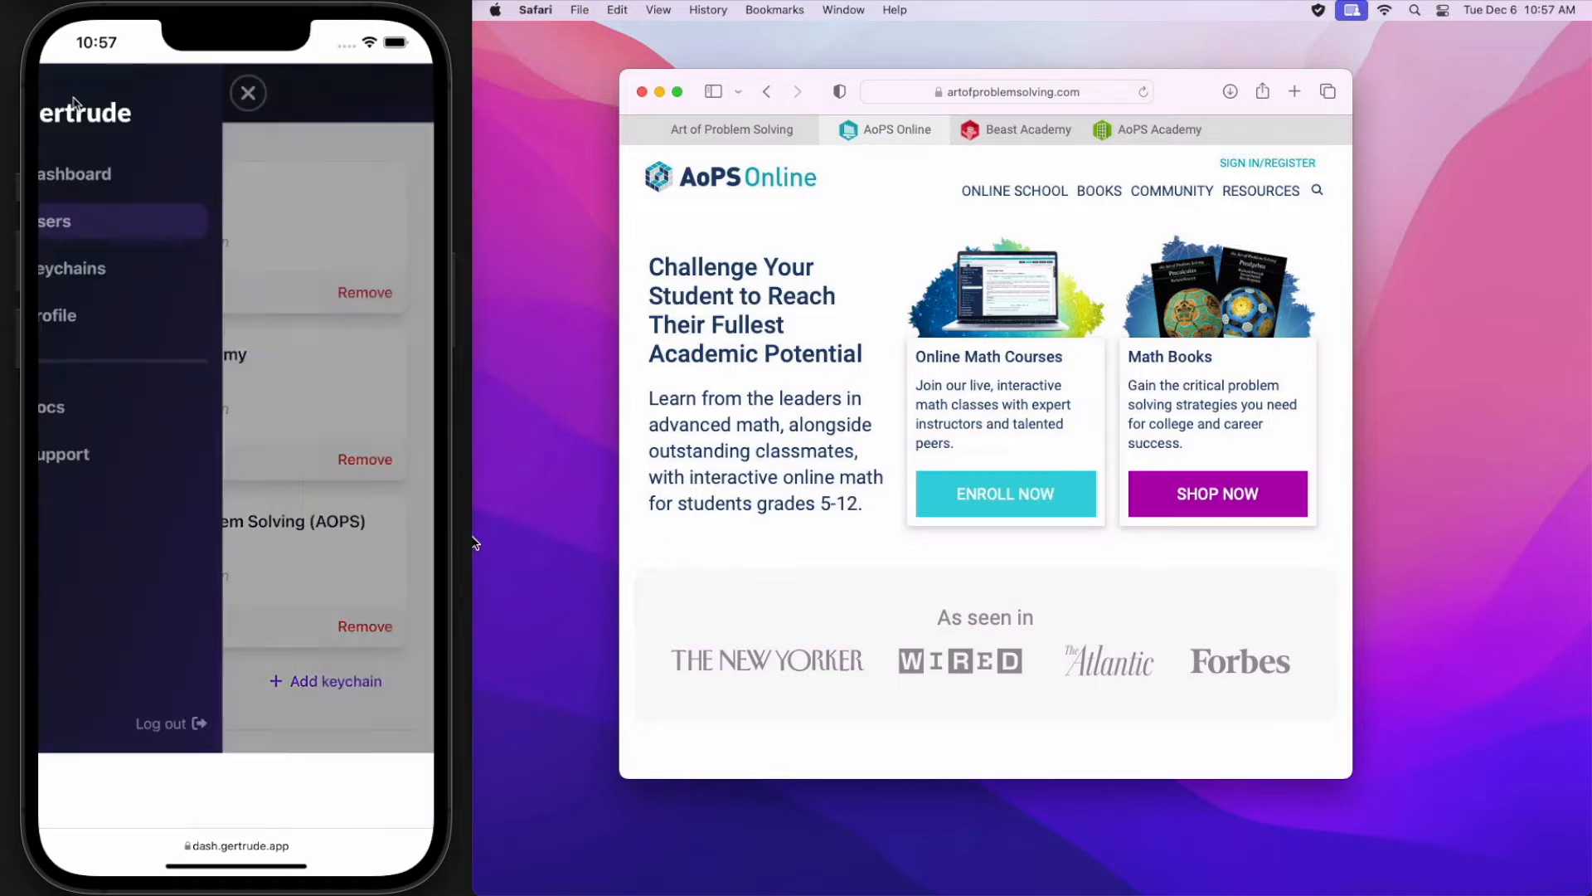
{"action": "left_click", "coordinate": [136, 277]}
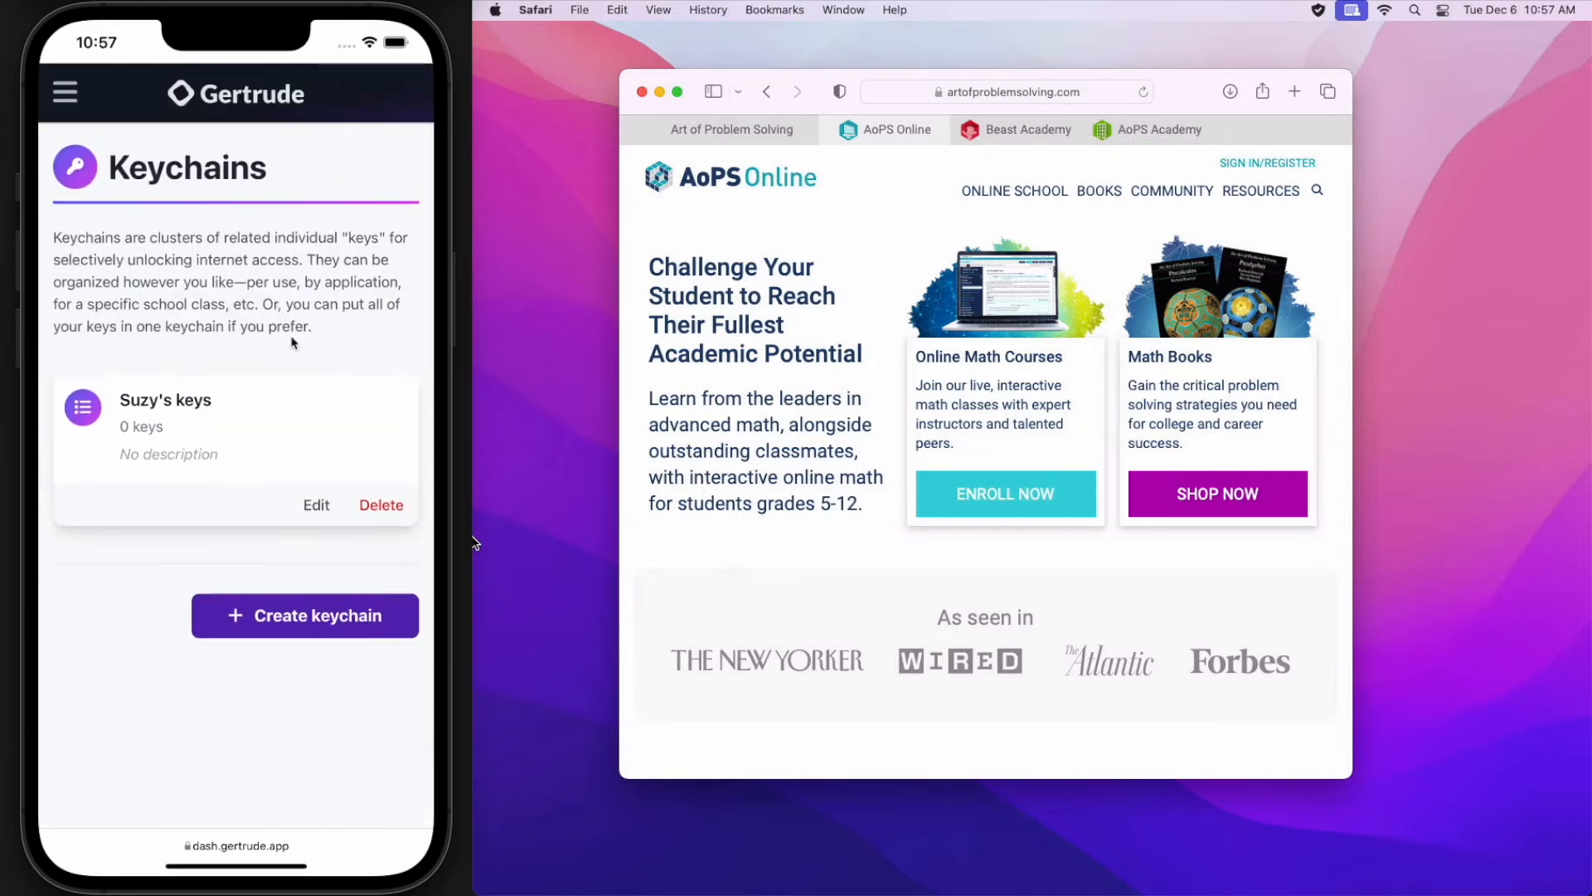
{"action": "left_click", "coordinate": [315, 508]}
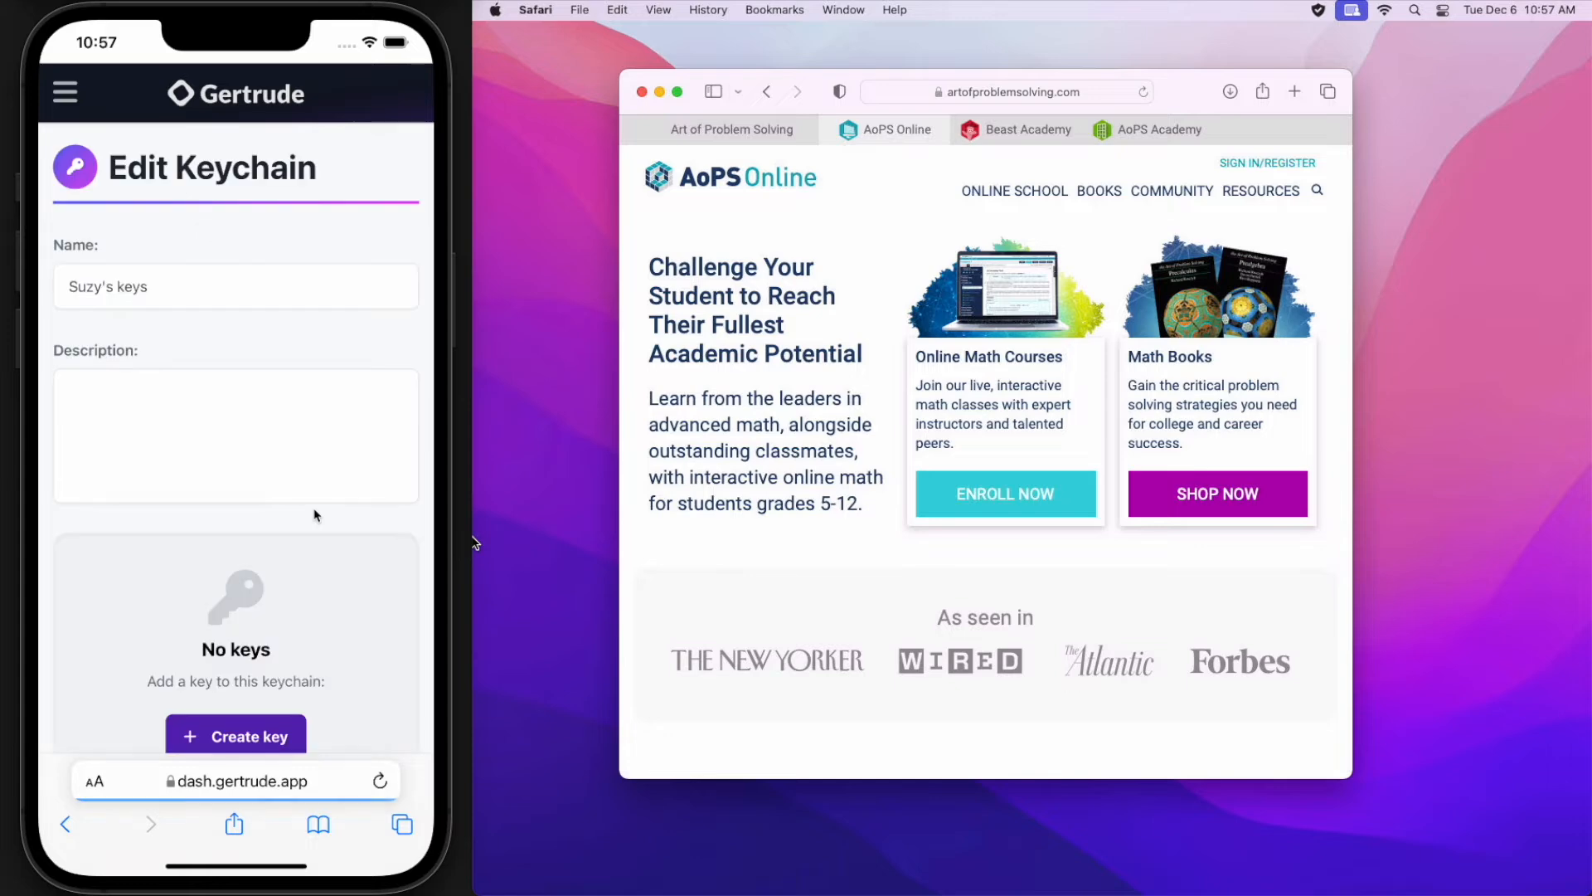
{"action": "scroll", "coordinate": [309, 515], "scroll_direction": "down", "scroll_amount": 5}
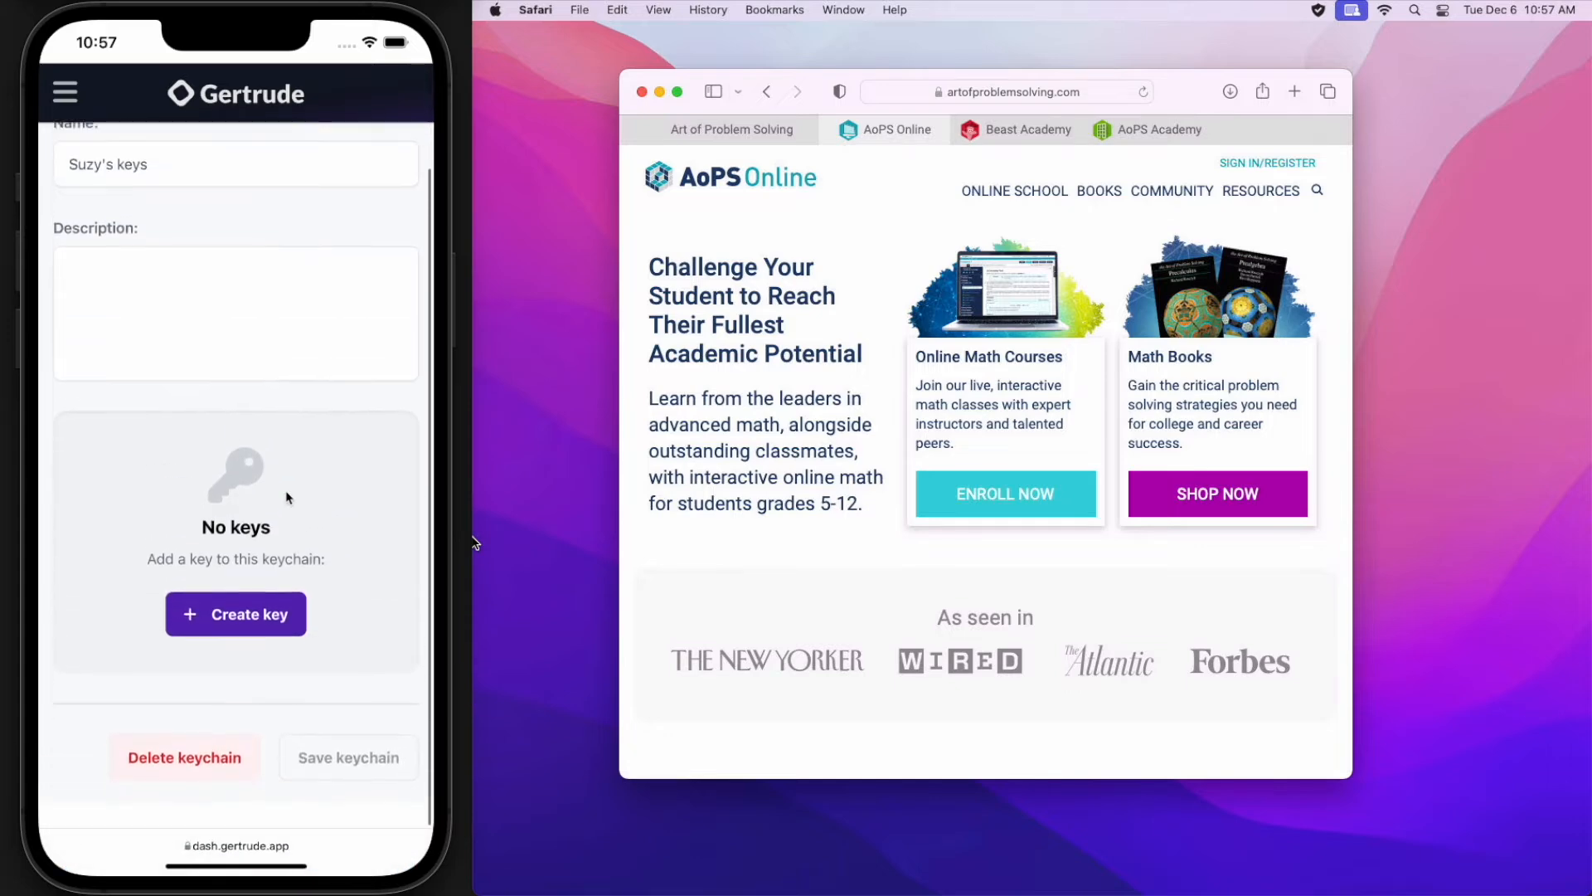
- Create a website key for how-to-type.com in the keychain
{"action": "left_click", "coordinate": [267, 630]}
{"action": "left_click", "coordinate": [236, 270]}
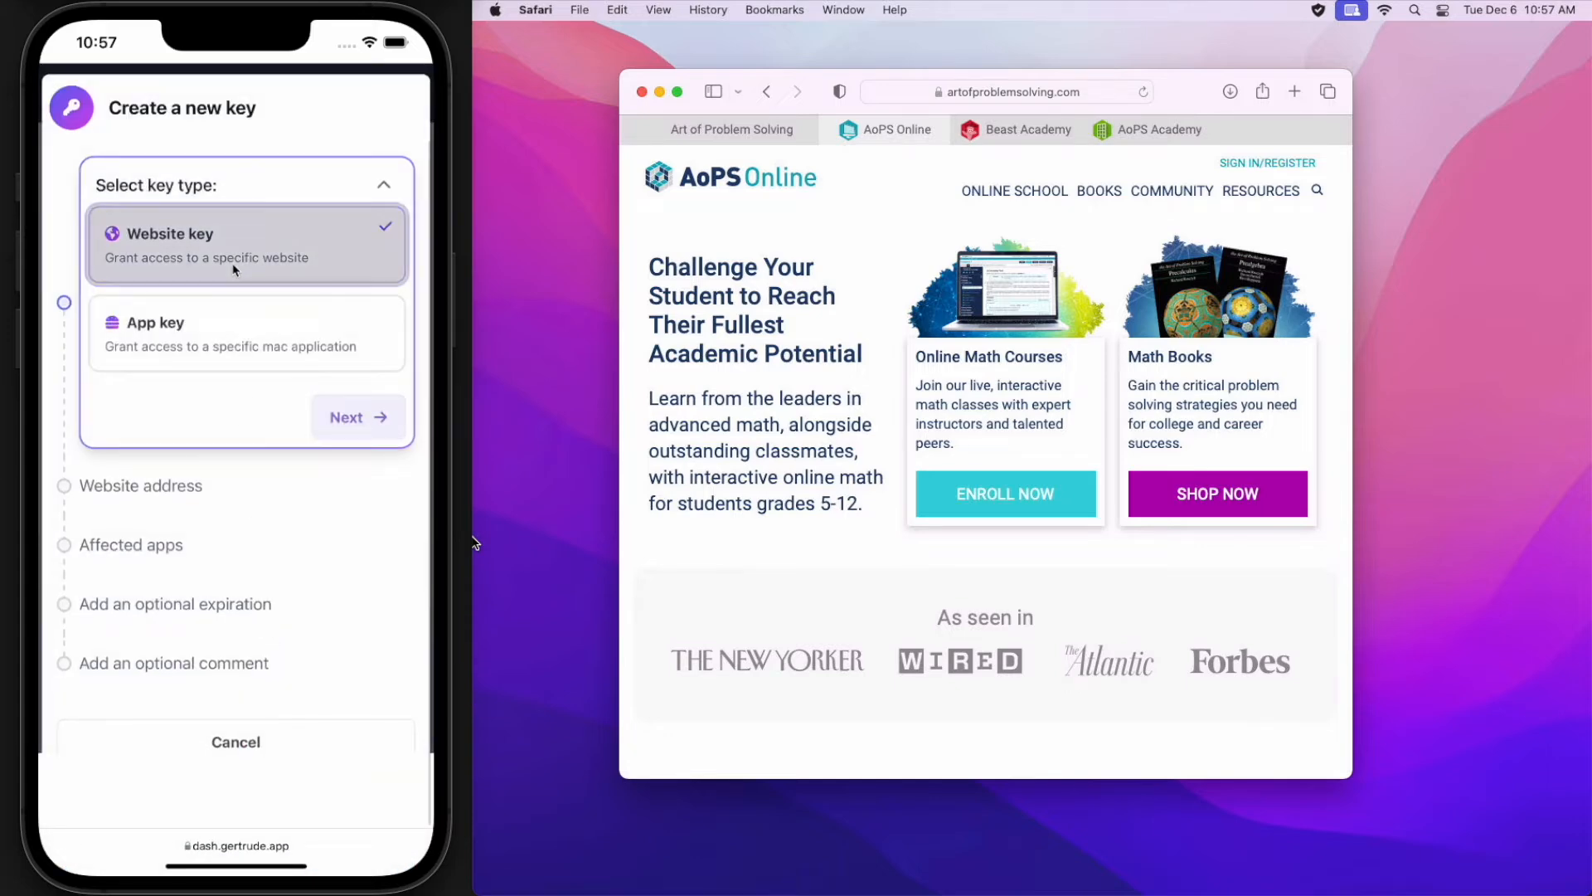
{"action": "left_click", "coordinate": [358, 423]}
{"action": "left_click", "coordinate": [161, 361]}
{"action": "type", "text": "how"}
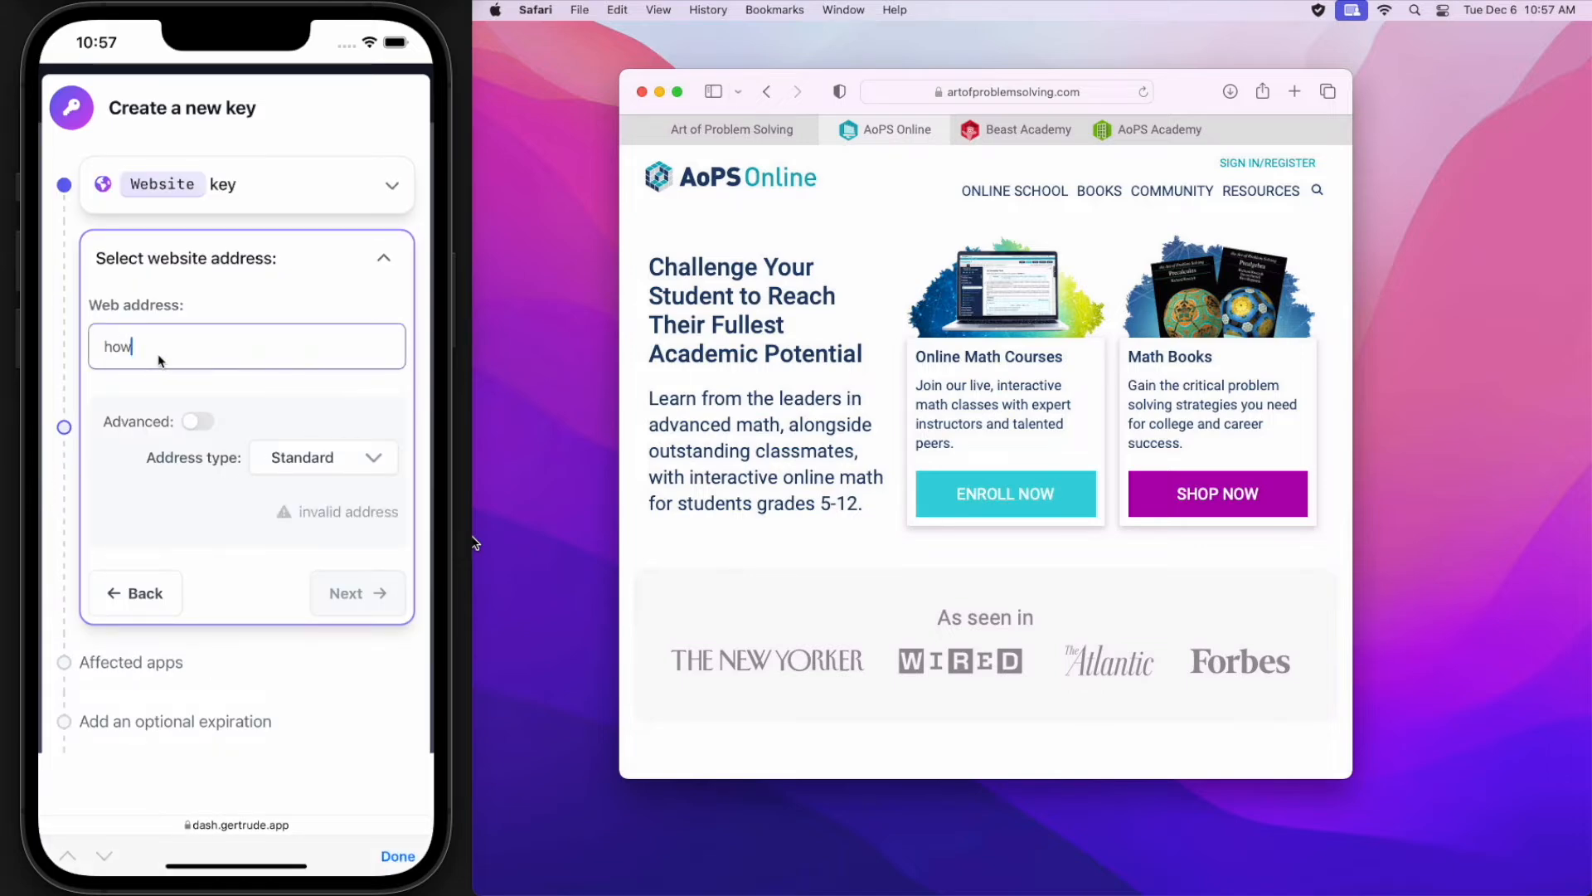
{"action": "type", "text": "-to-type.com"}
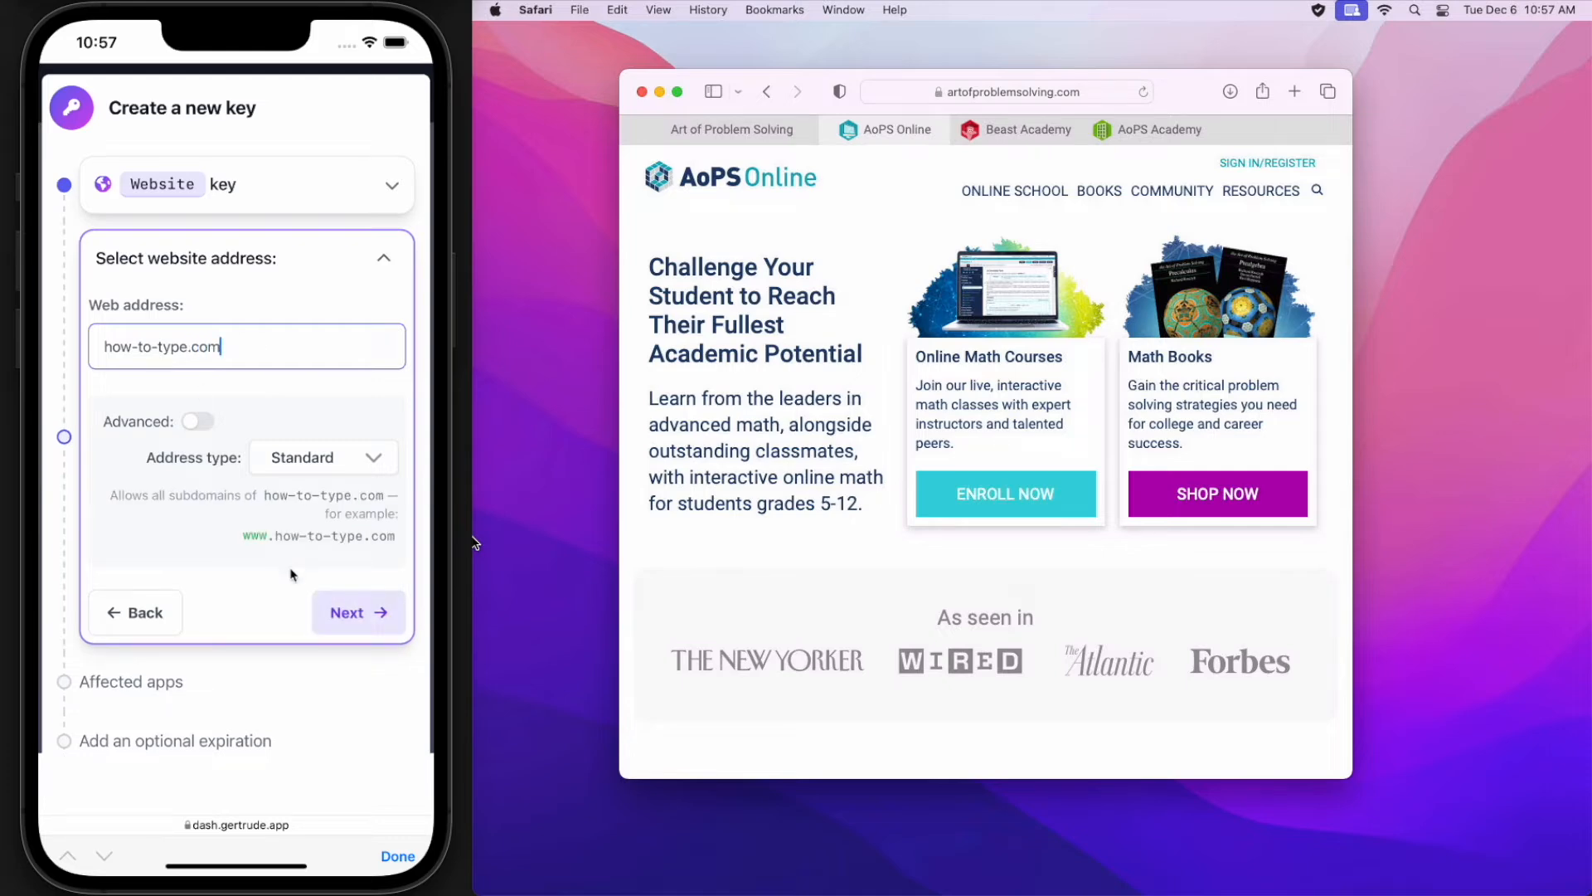
{"action": "scroll", "coordinate": [284, 497], "scroll_direction": "down", "scroll_amount": 5}
{"action": "left_click", "coordinate": [247, 709]}
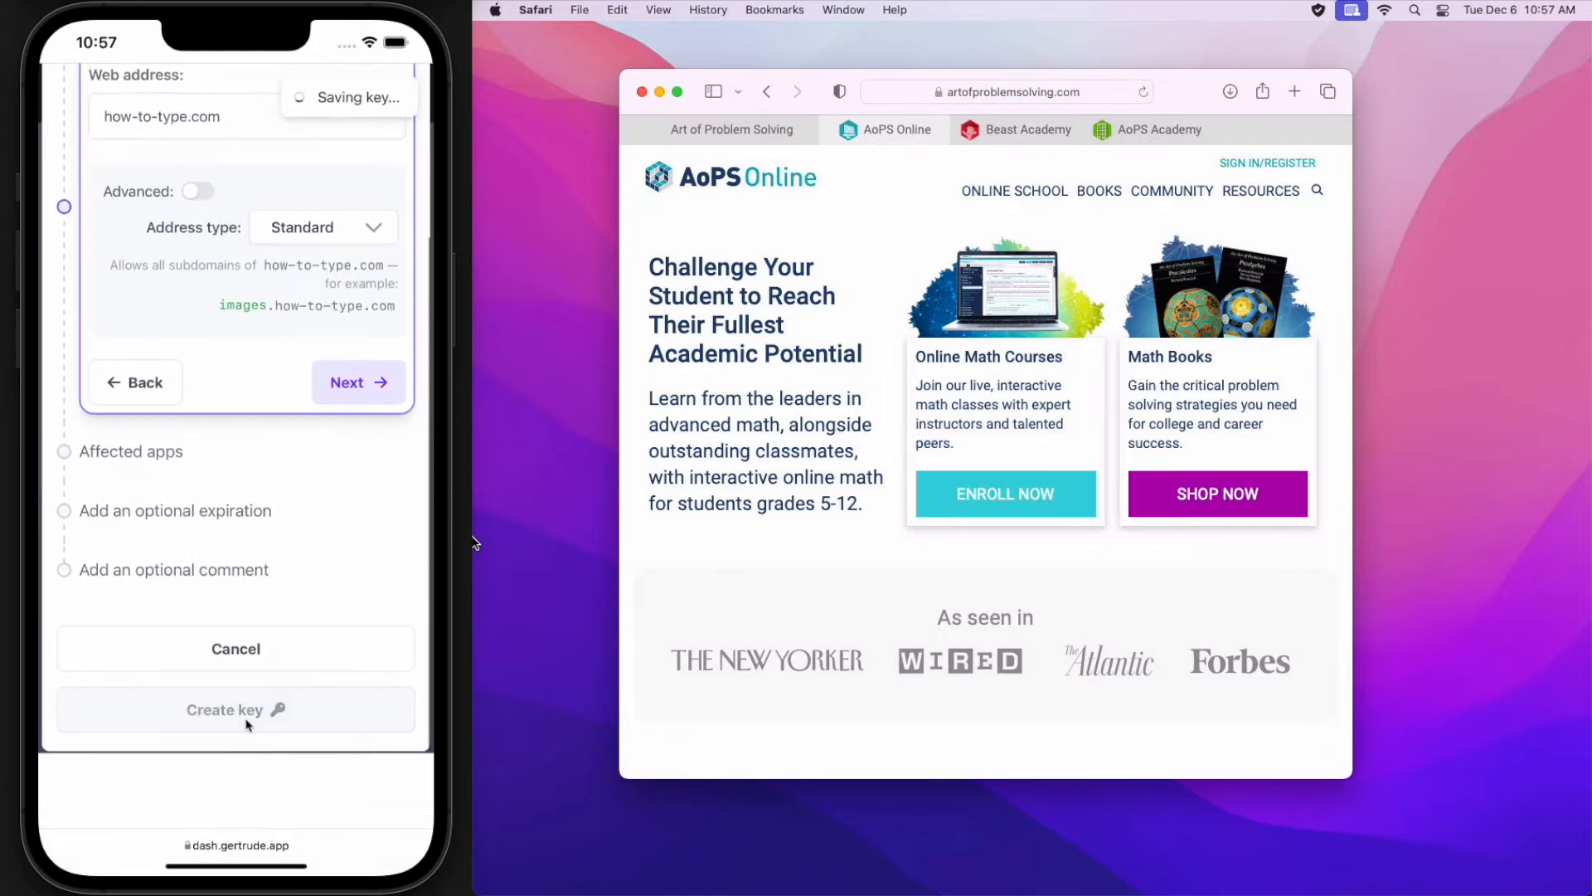
{"action": "scroll", "coordinate": [189, 605], "scroll_direction": "down", "scroll_amount": 1}
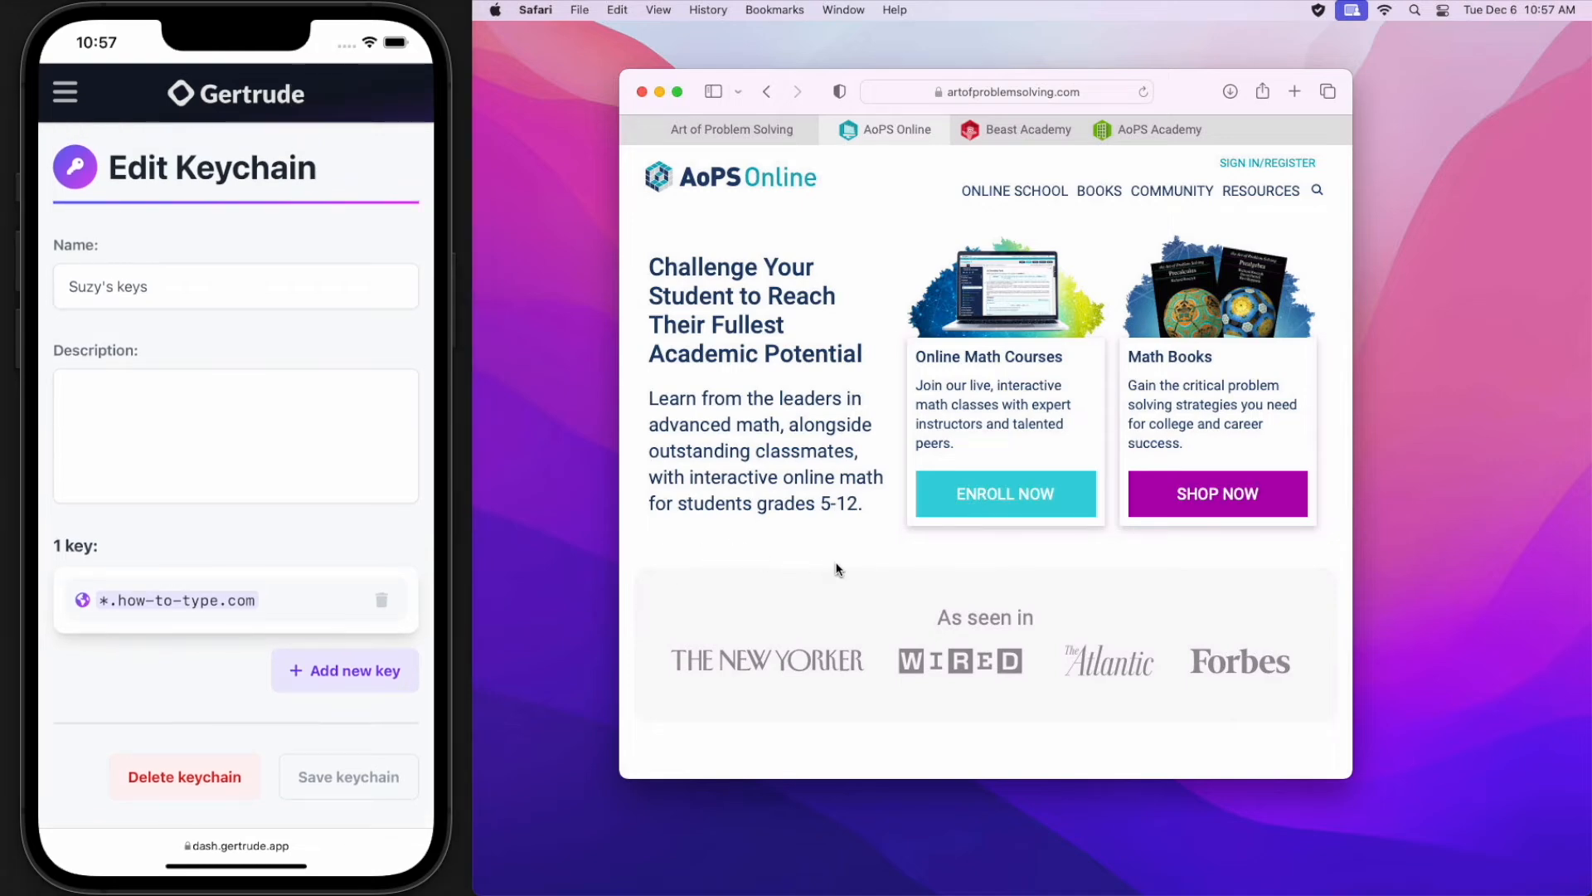
- Load how-to-type.com in a separate Safari tab on the Mac
{"action": "left_click", "coordinate": [921, 96]}
{"action": "type", "text": "how"}
{"action": "key", "text": "Return"}
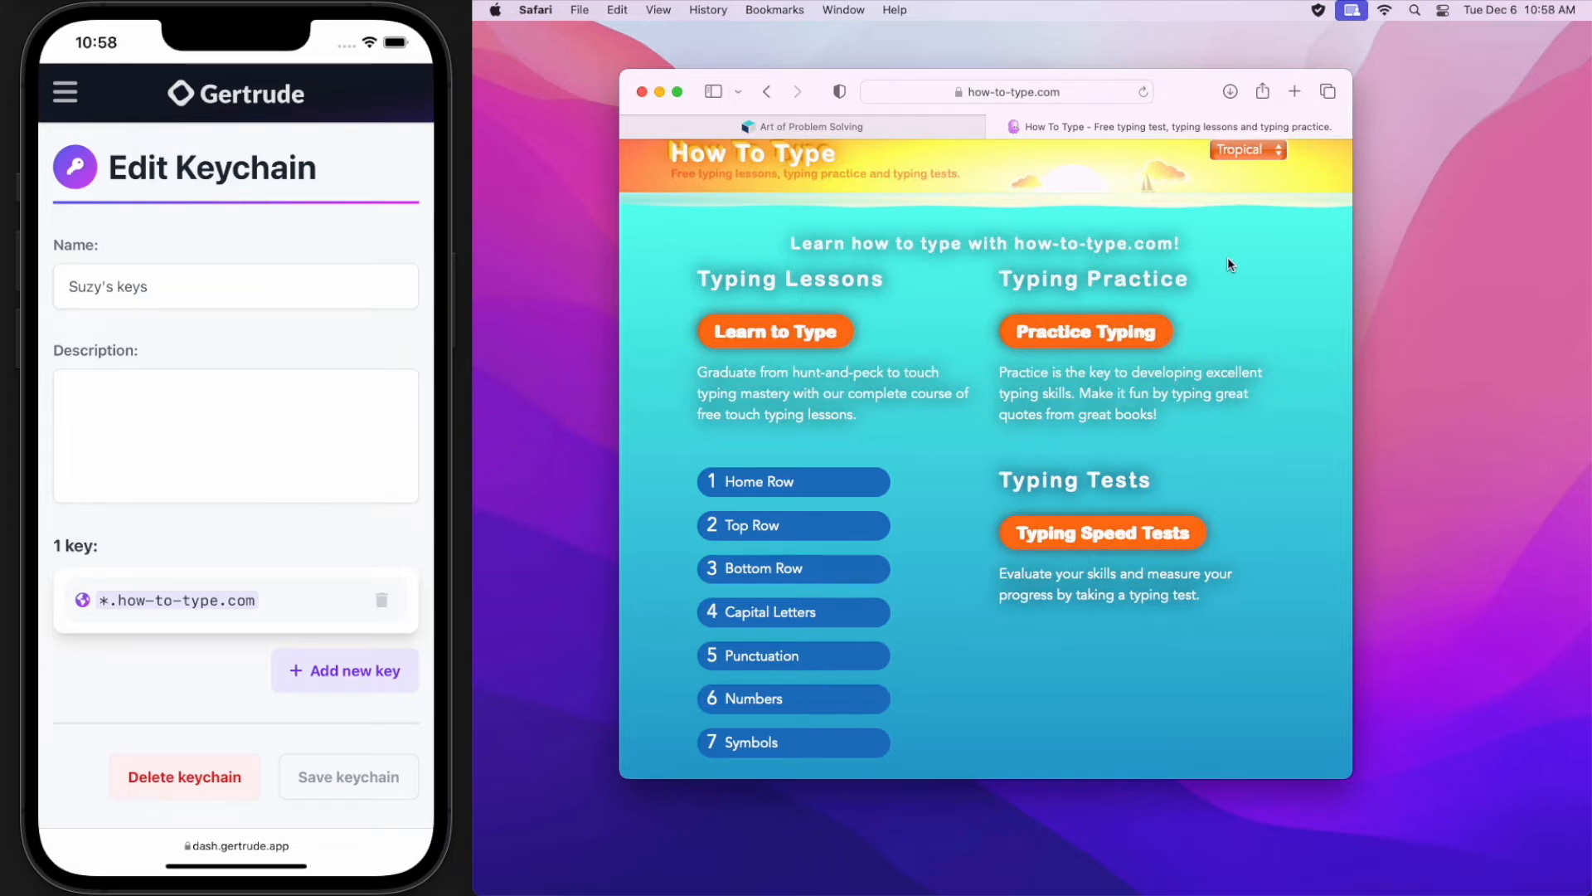
- Try to load apple.com in a new Safari tab on the Mac
{"action": "key", "text": "super+t"}
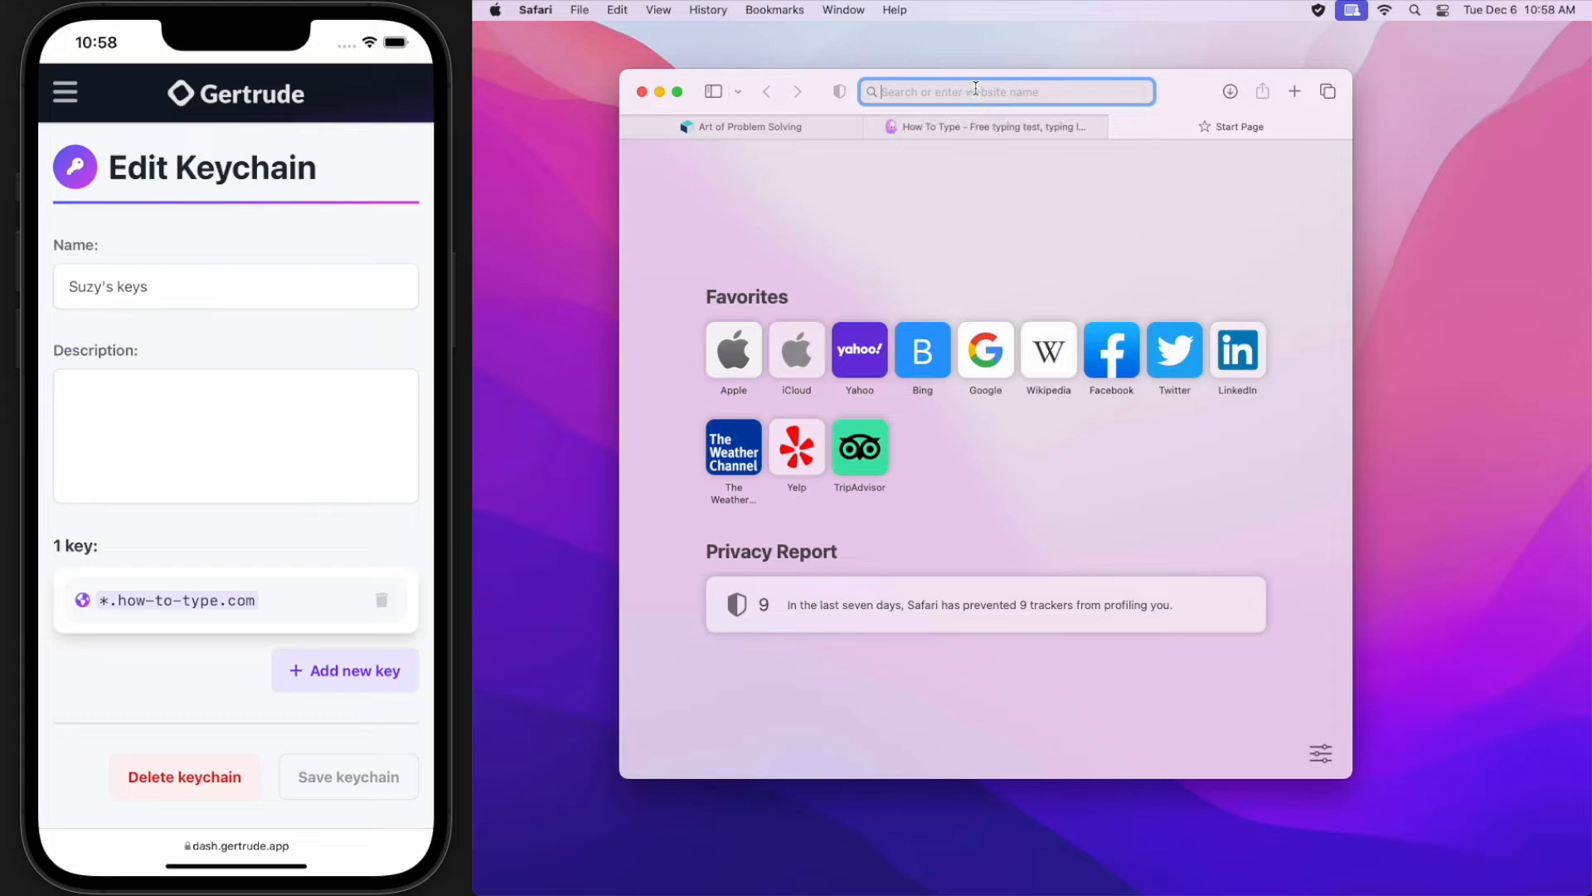
{"action": "type", "text": "apple"}
{"action": "key", "text": "Return"}
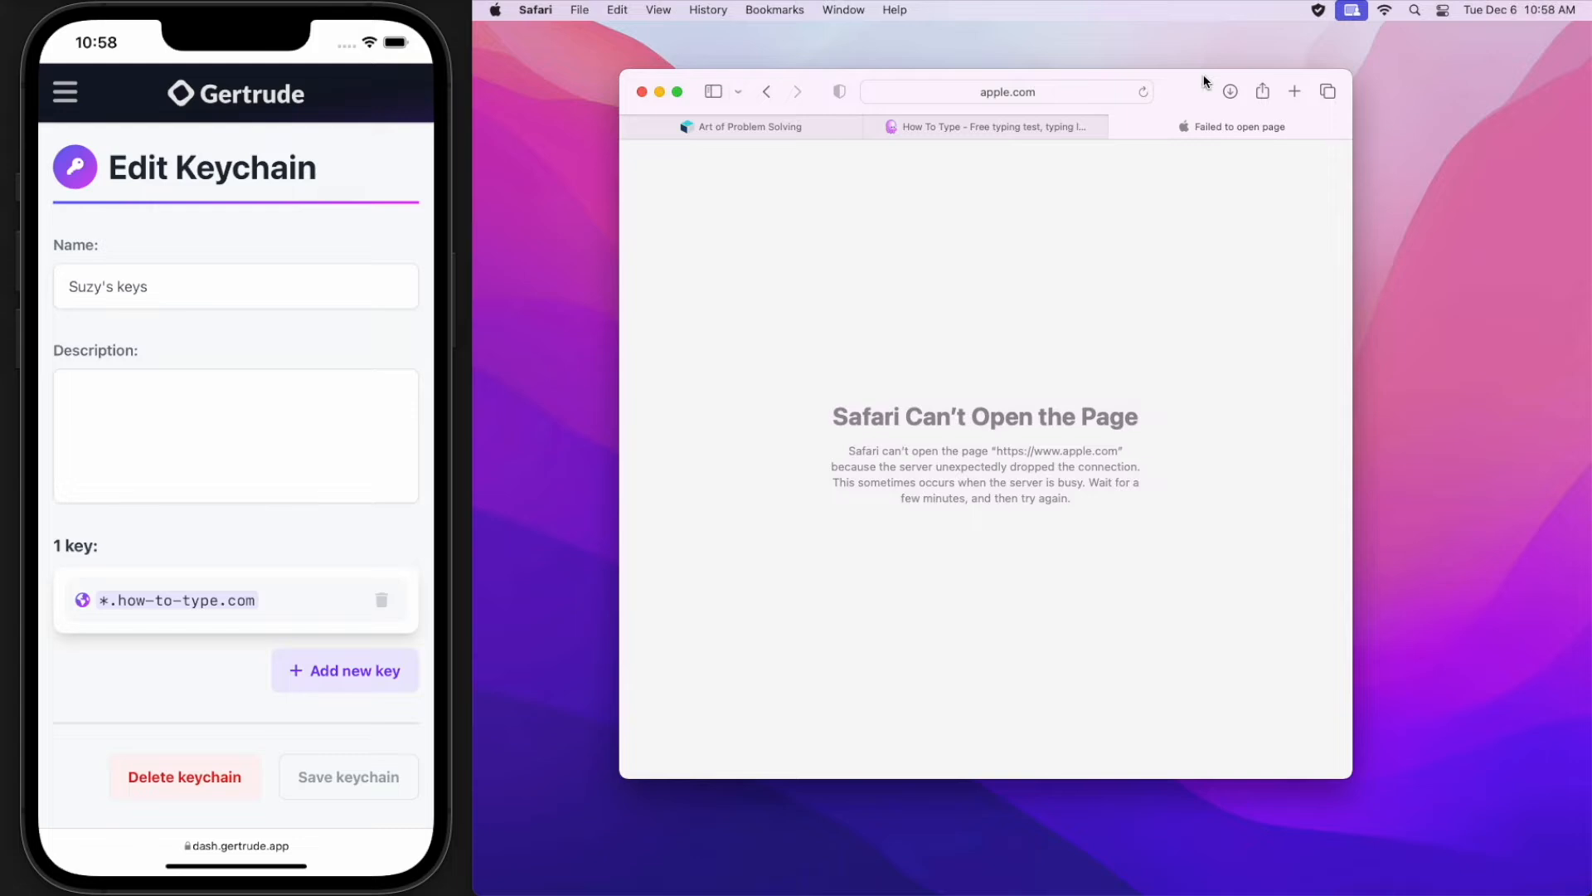
{"action": "left_click_drag", "start_coordinate": [1205, 80], "coordinate": [1195, 90]}
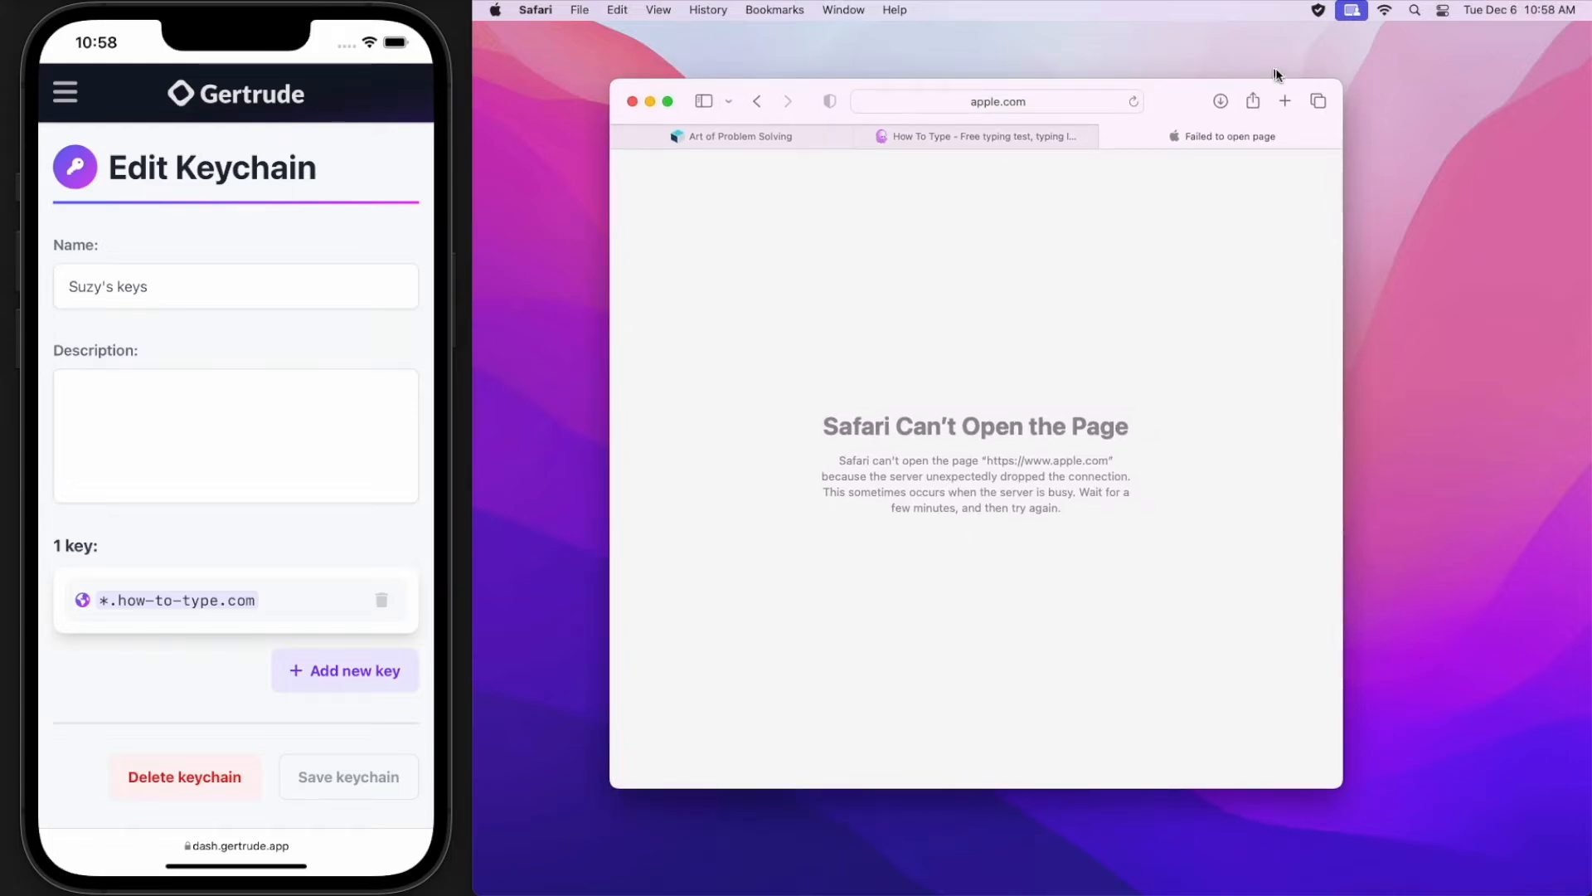
- Open Gertrude's network traffic window on the Mac and clear the logged requests
{"action": "left_click", "coordinate": [1319, 11]}
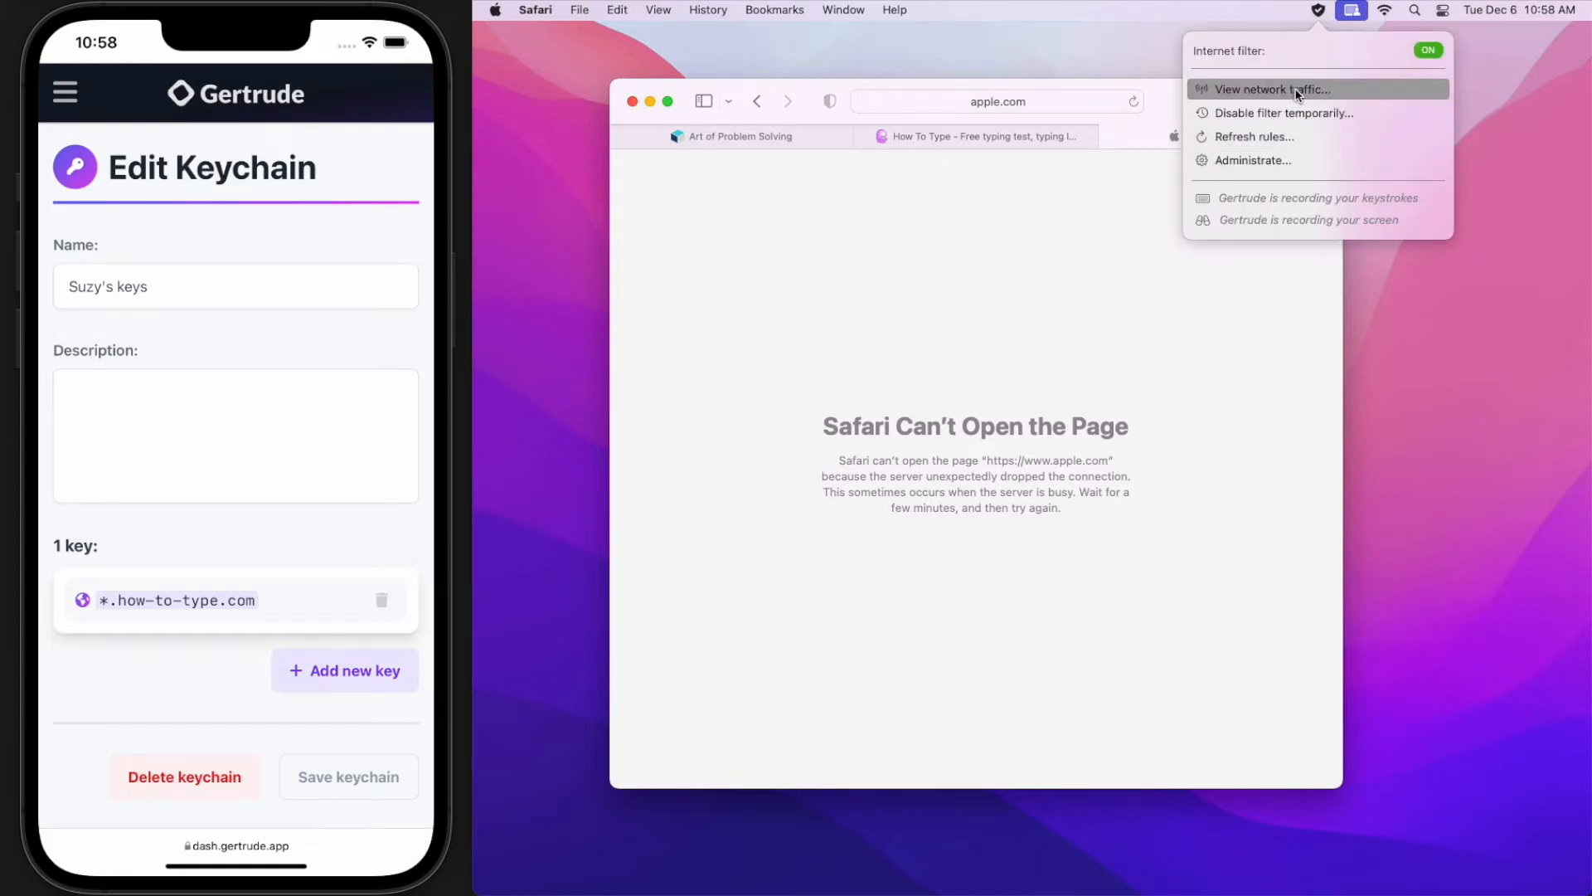
{"action": "left_click", "coordinate": [1299, 94]}
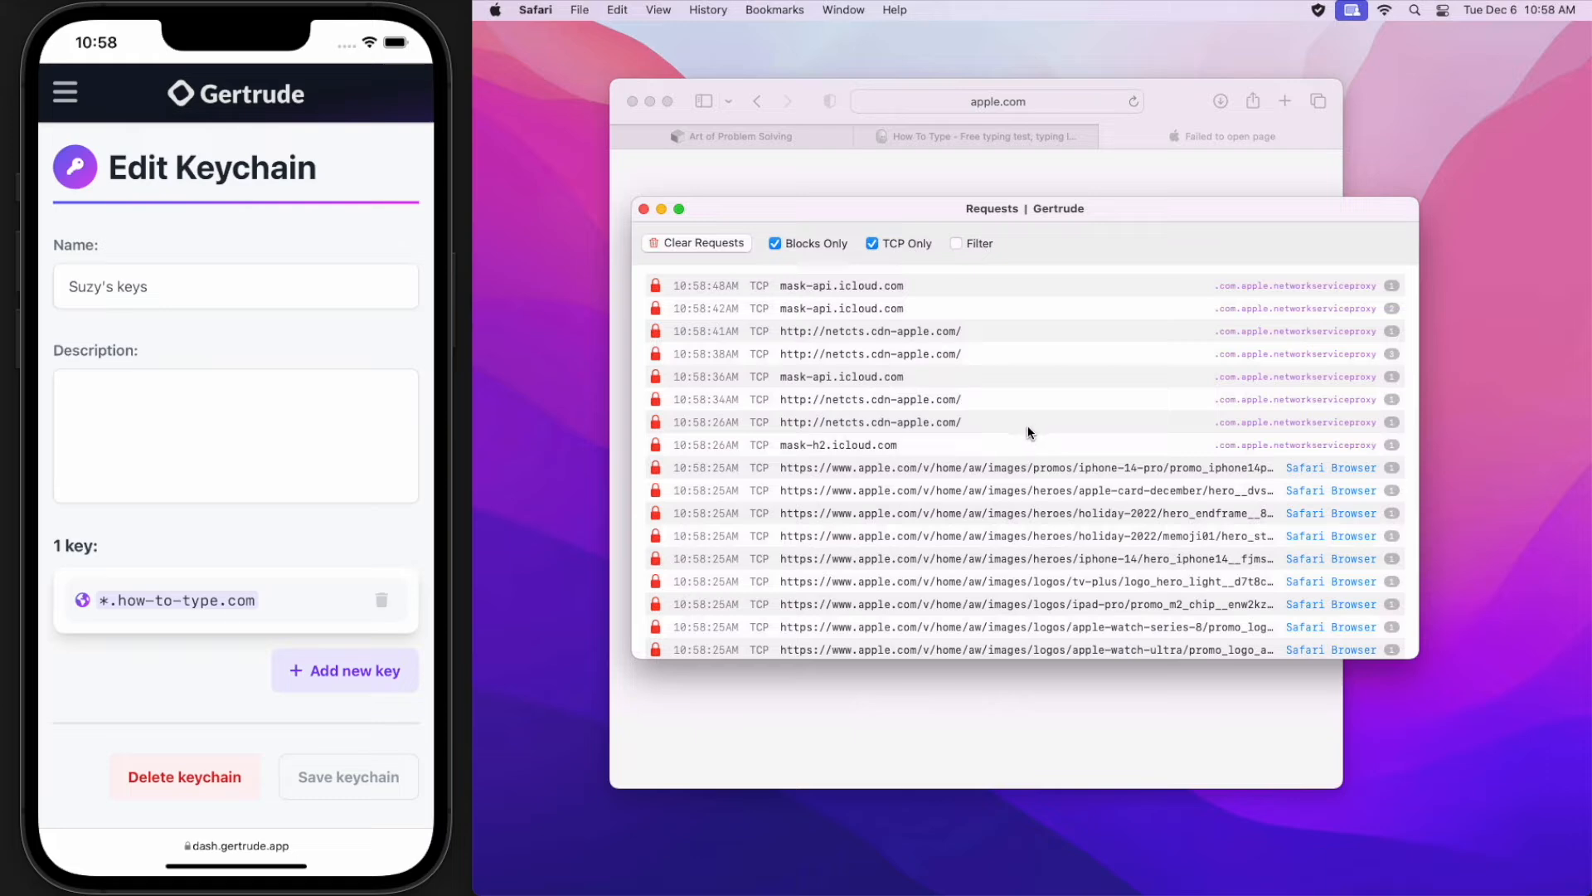
{"action": "left_click_drag", "start_coordinate": [852, 214], "coordinate": [888, 257]}
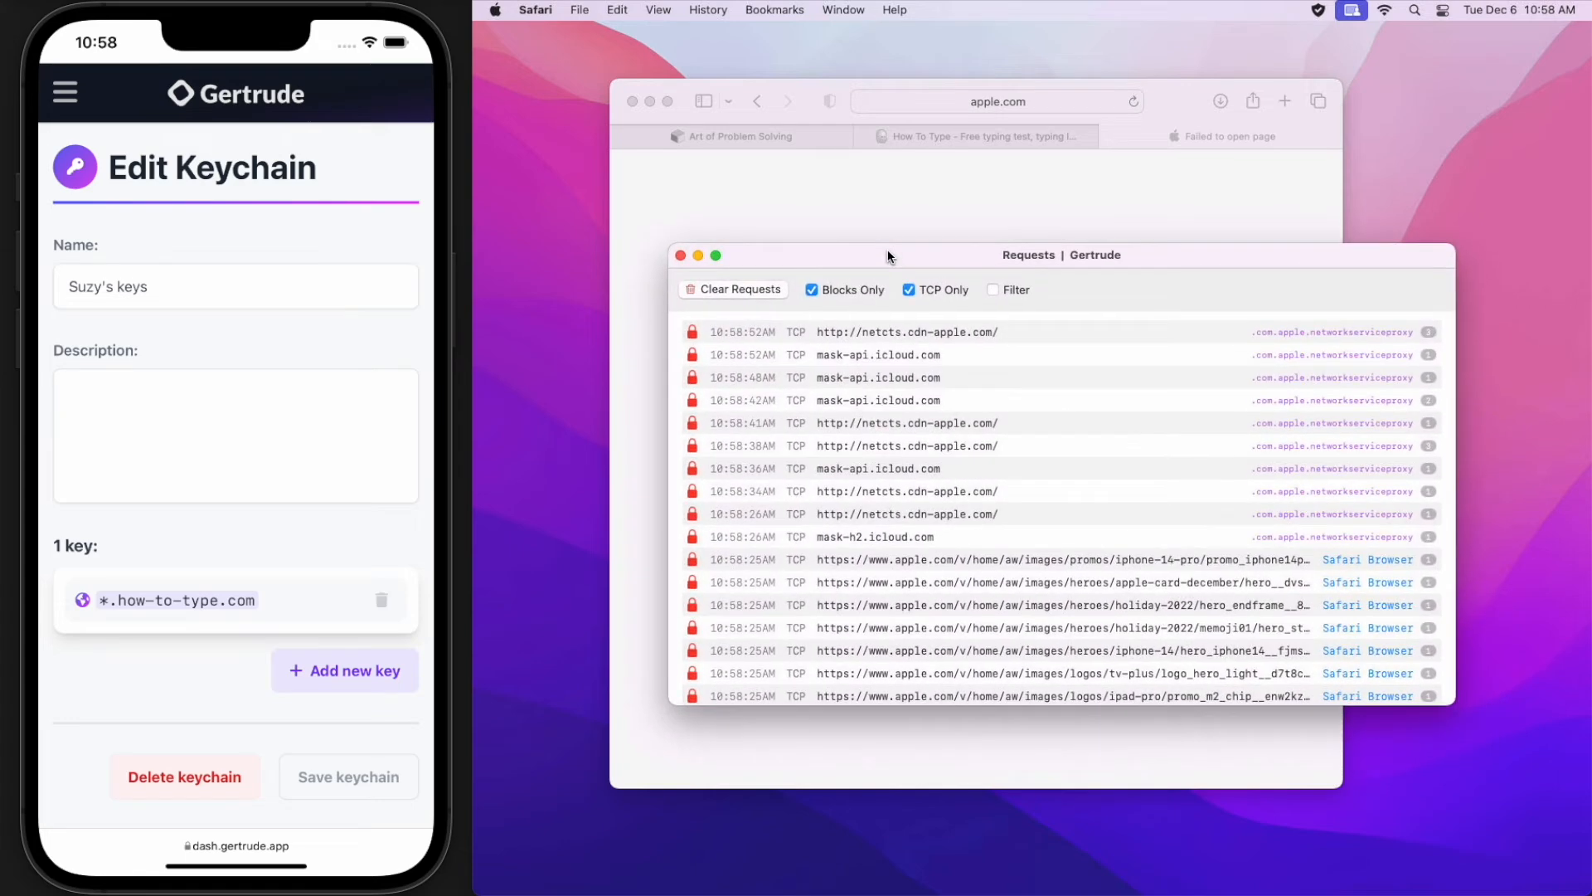
{"action": "left_click", "coordinate": [745, 289]}
{"action": "left_click_drag", "start_coordinate": [871, 259], "coordinate": [939, 311]}
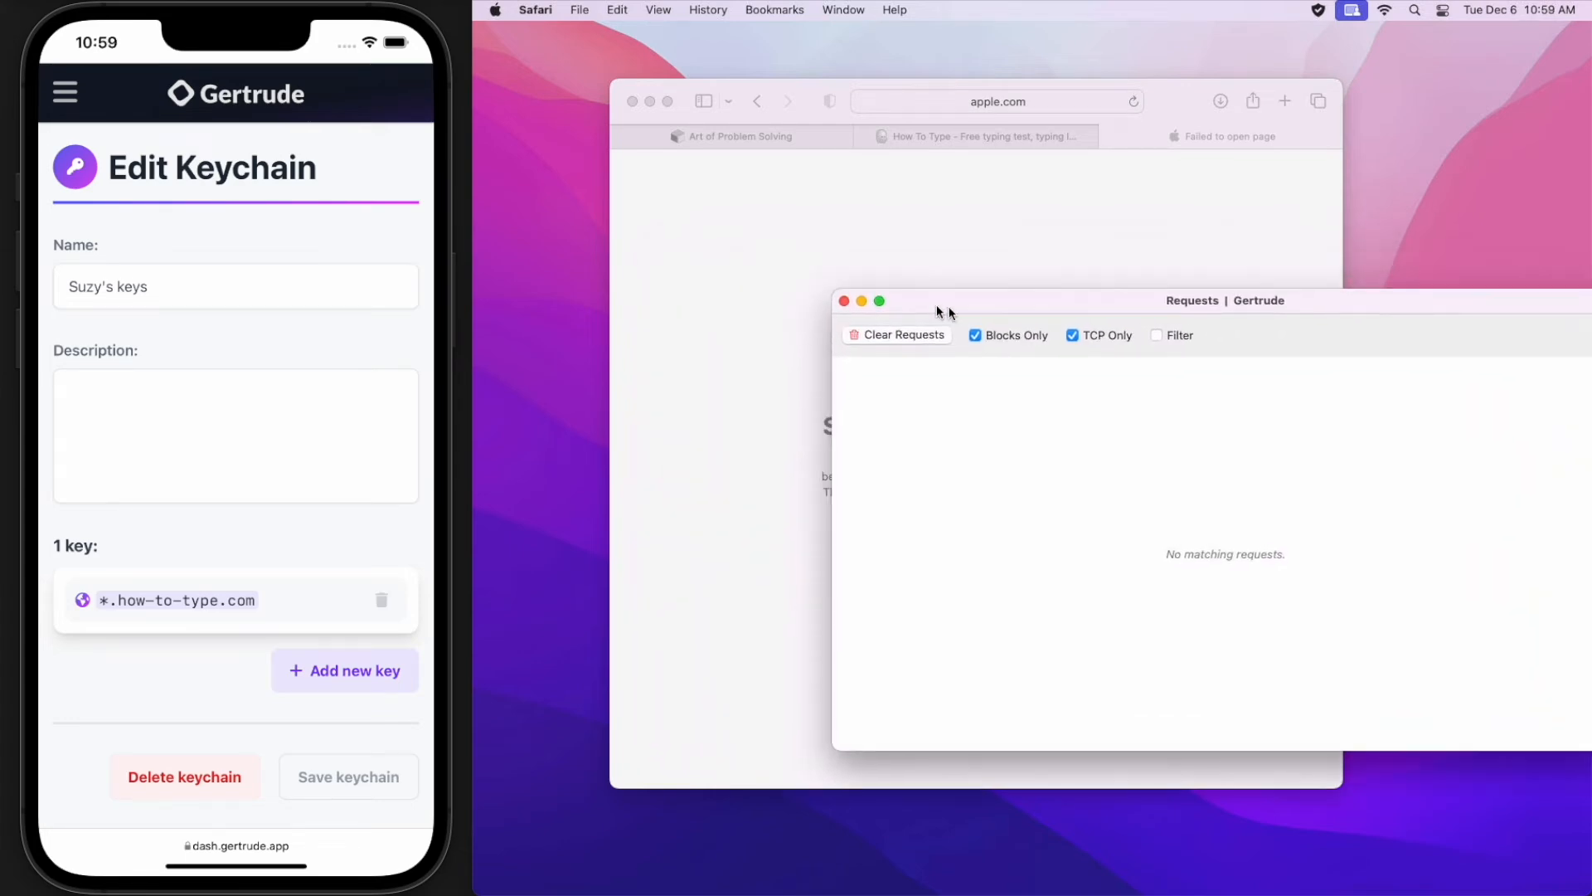
- Filter the network requests by "safari" and reload apple.com to capture its blocked requests
{"action": "left_click", "coordinate": [1155, 338]}
{"action": "left_click_drag", "start_coordinate": [1109, 298], "coordinate": [1057, 284]}
{"action": "type", "text": "safari"}
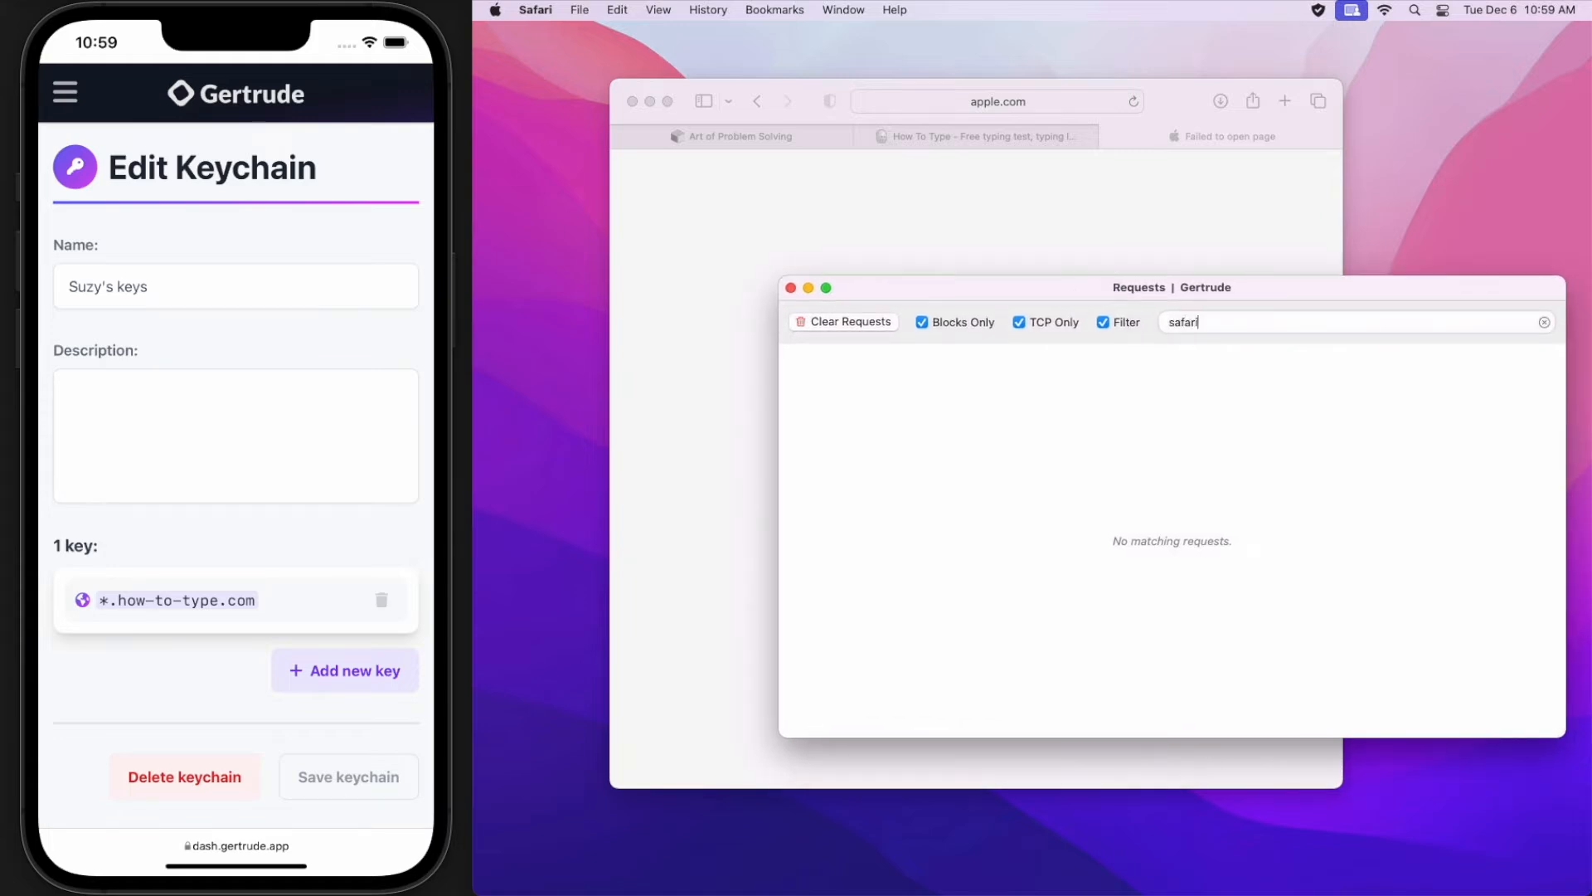
{"action": "left_click", "coordinate": [1133, 101]}
{"action": "left_click", "coordinate": [1133, 101]}
{"action": "left_click", "coordinate": [1371, 286]}
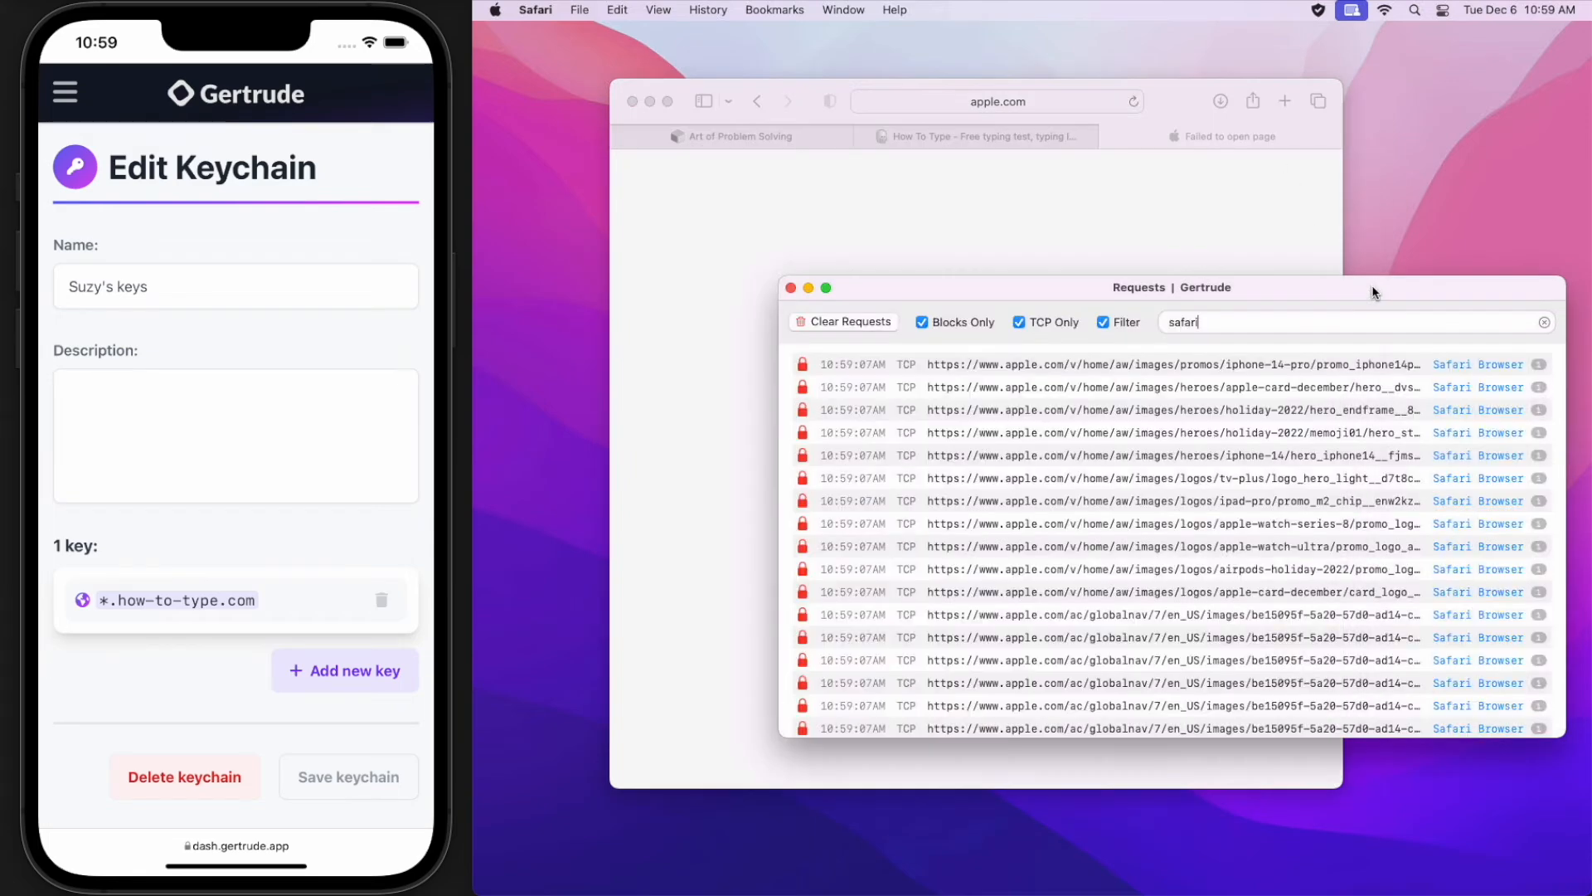
{"action": "left_click_drag", "start_coordinate": [1363, 286], "coordinate": [1285, 289]}
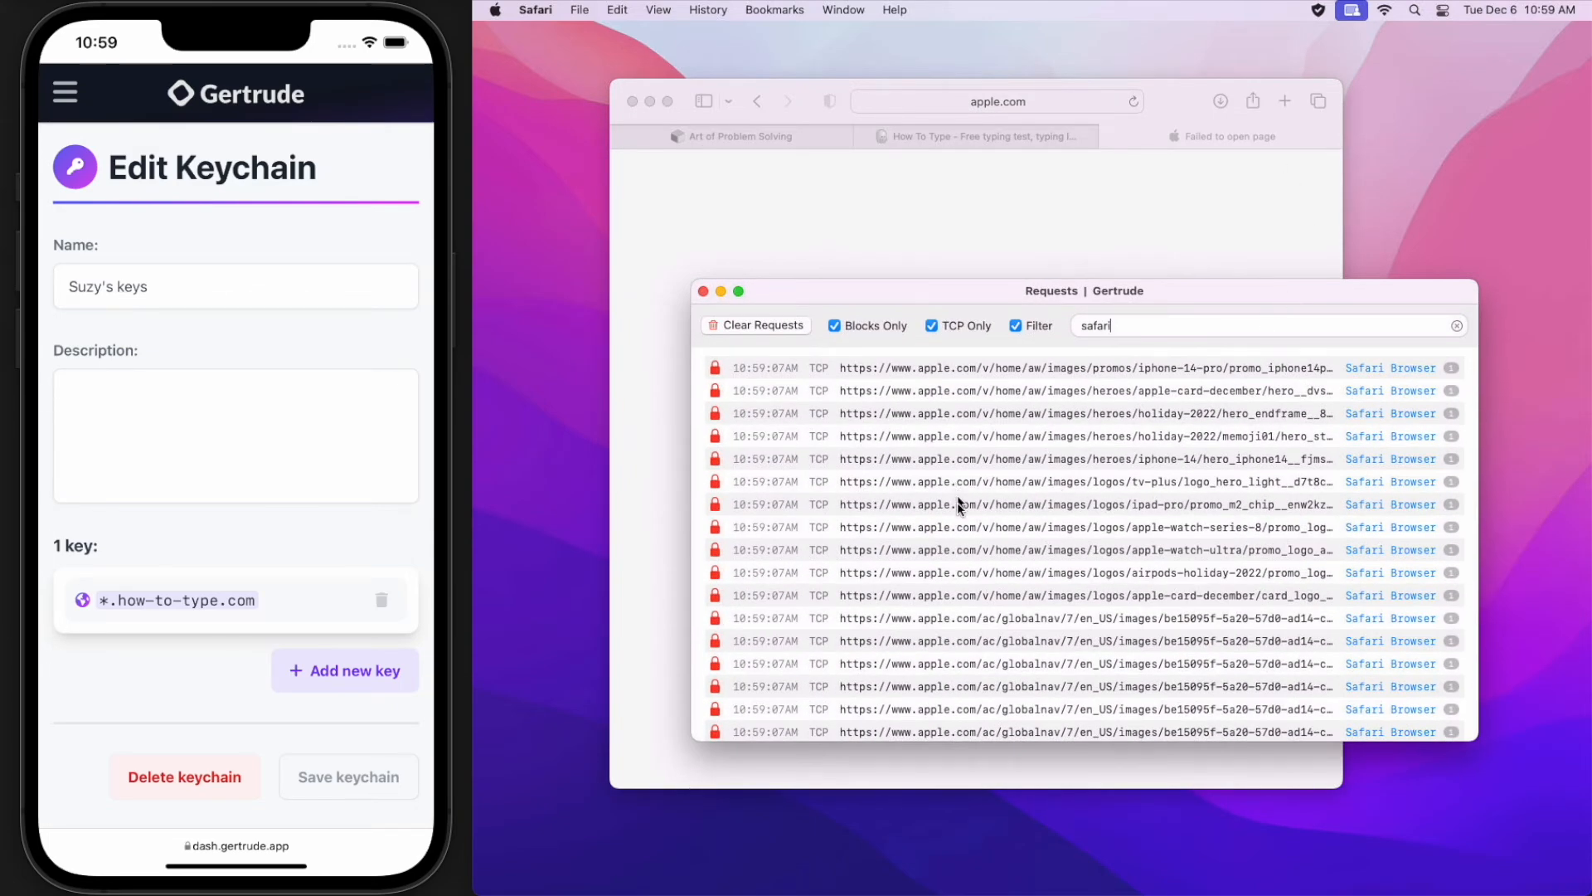
- Submit an unlock request for the first blocked apple.com address with the explanation "please unlock dad!" and close the requests window
{"action": "scroll", "coordinate": [960, 439], "scroll_direction": "down", "scroll_amount": 1}
{"action": "scroll", "coordinate": [960, 439], "scroll_direction": "up", "scroll_amount": 1}
{"action": "left_click", "coordinate": [714, 368]}
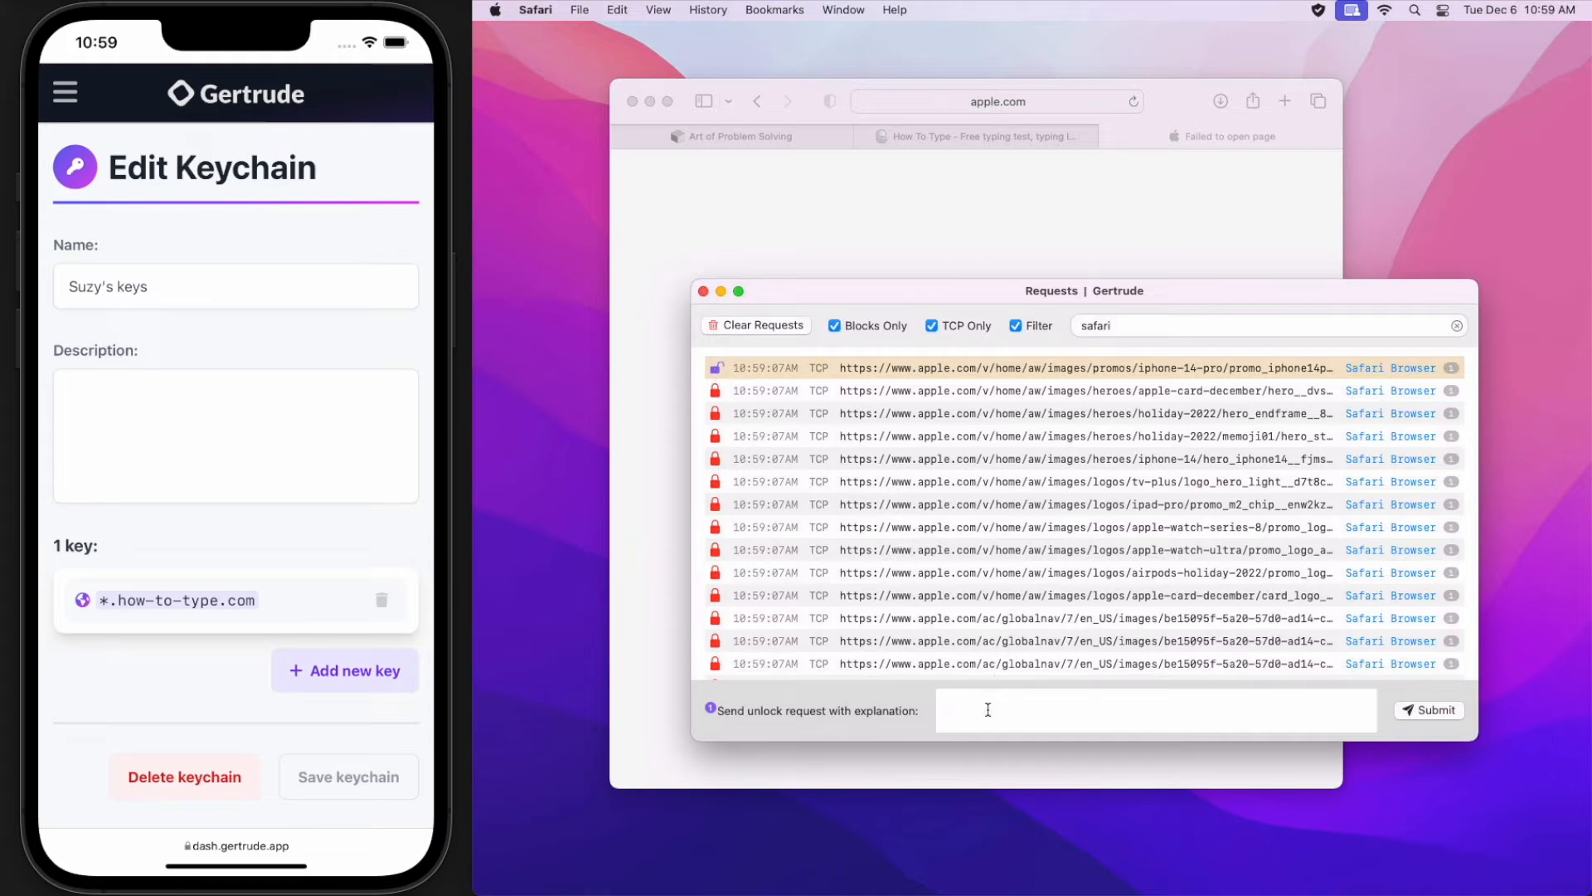
{"action": "type", "text": "please unlock dad!"}
{"action": "left_click", "coordinate": [1429, 710]}
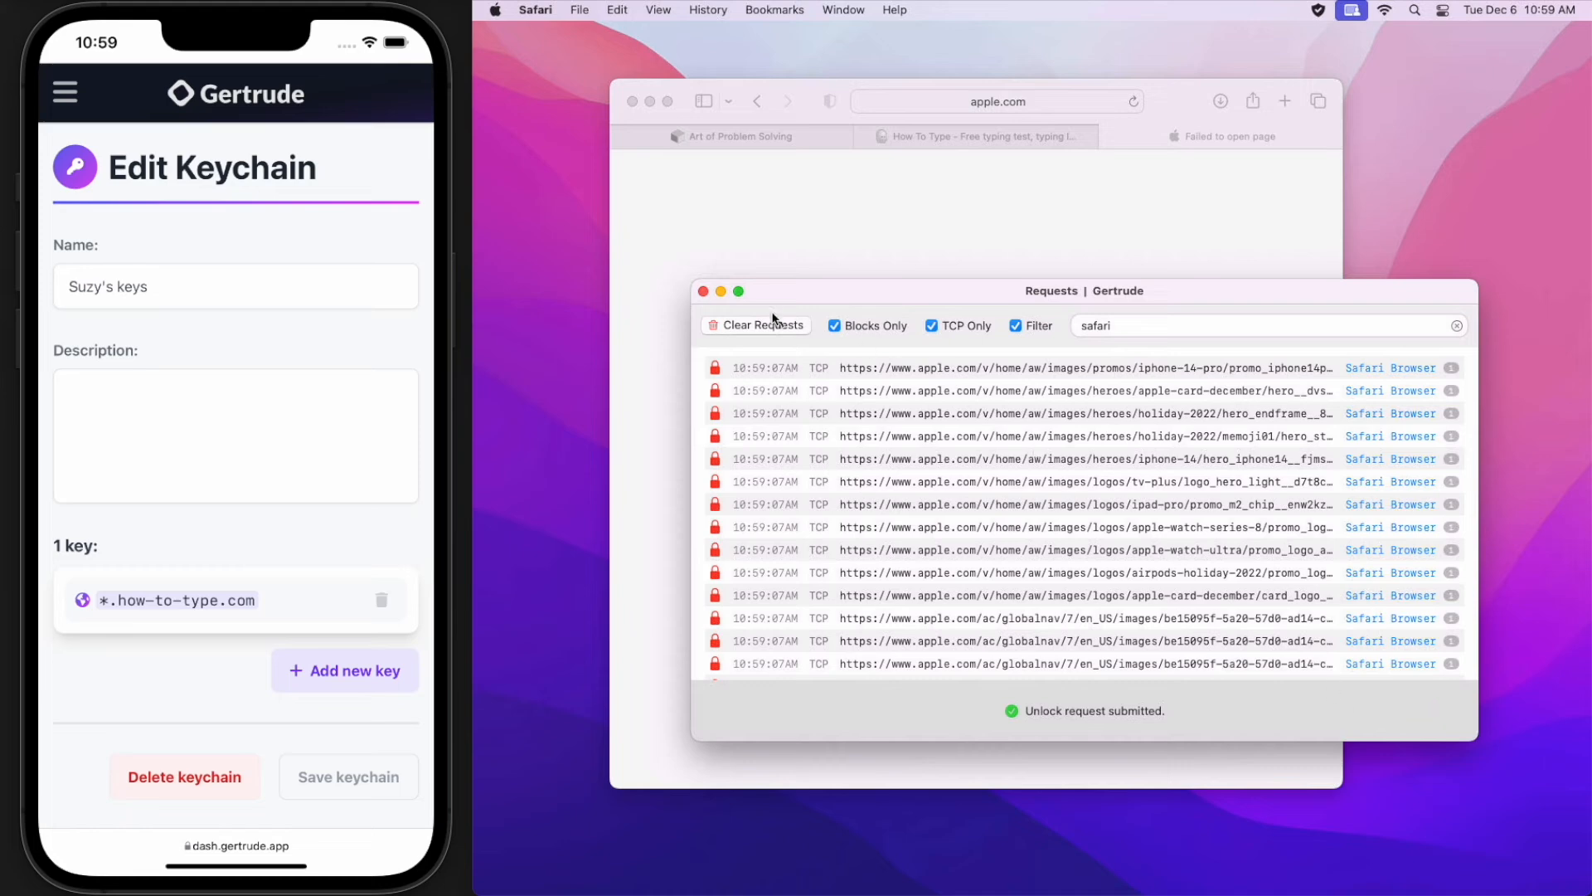
{"action": "left_click", "coordinate": [703, 292]}
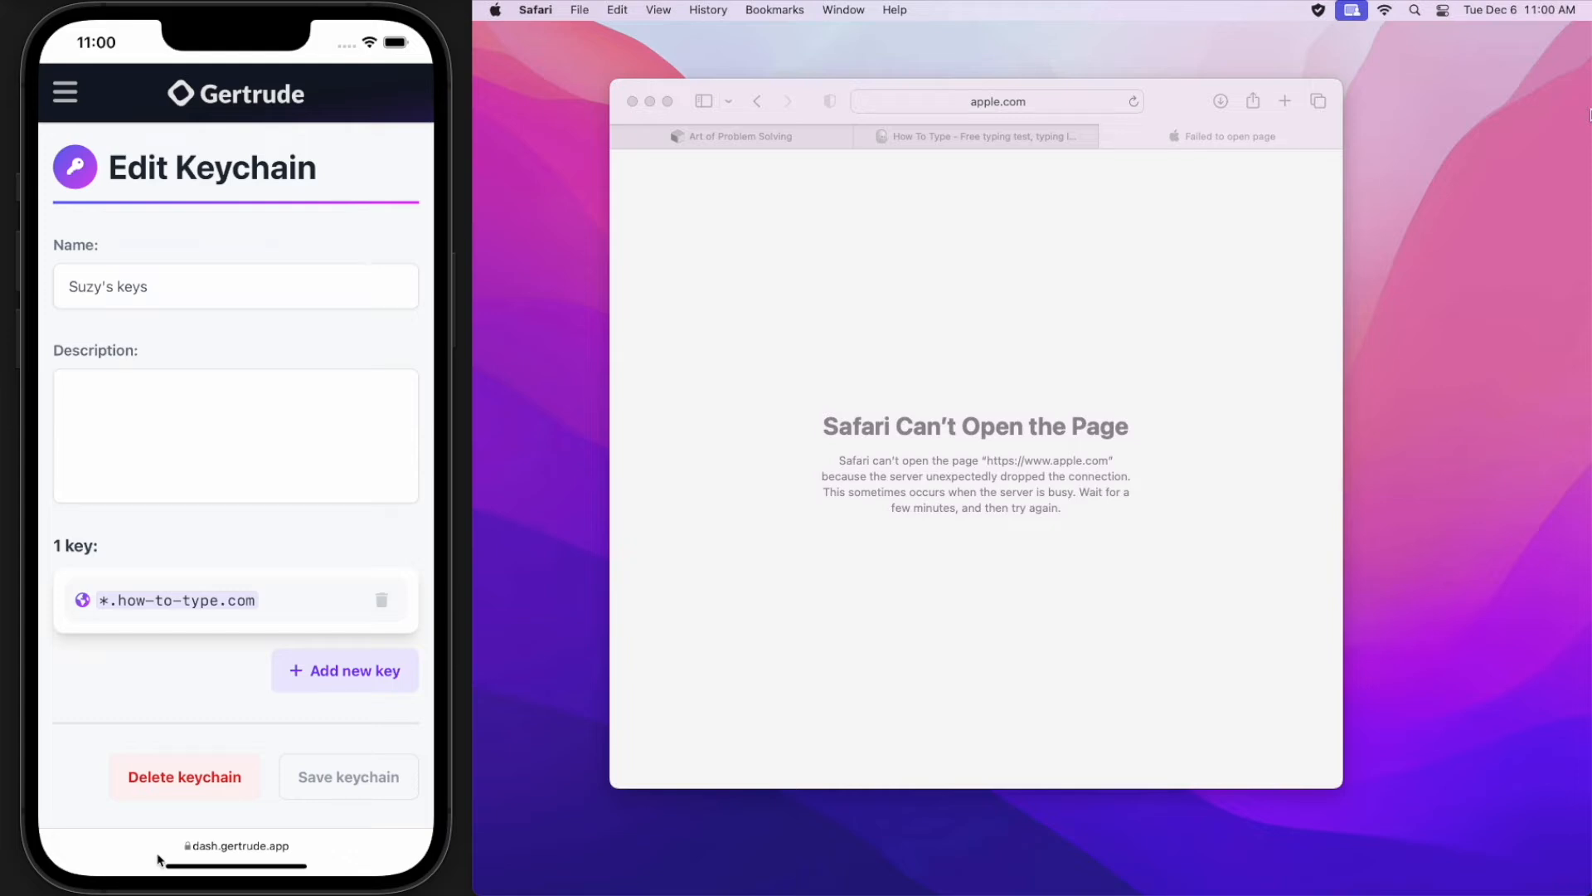
- Open the submitted unlock request on the phone through its dash.gertrude.app link
{"action": "left_click", "coordinate": [181, 848]}
{"action": "left_click", "coordinate": [233, 792]}
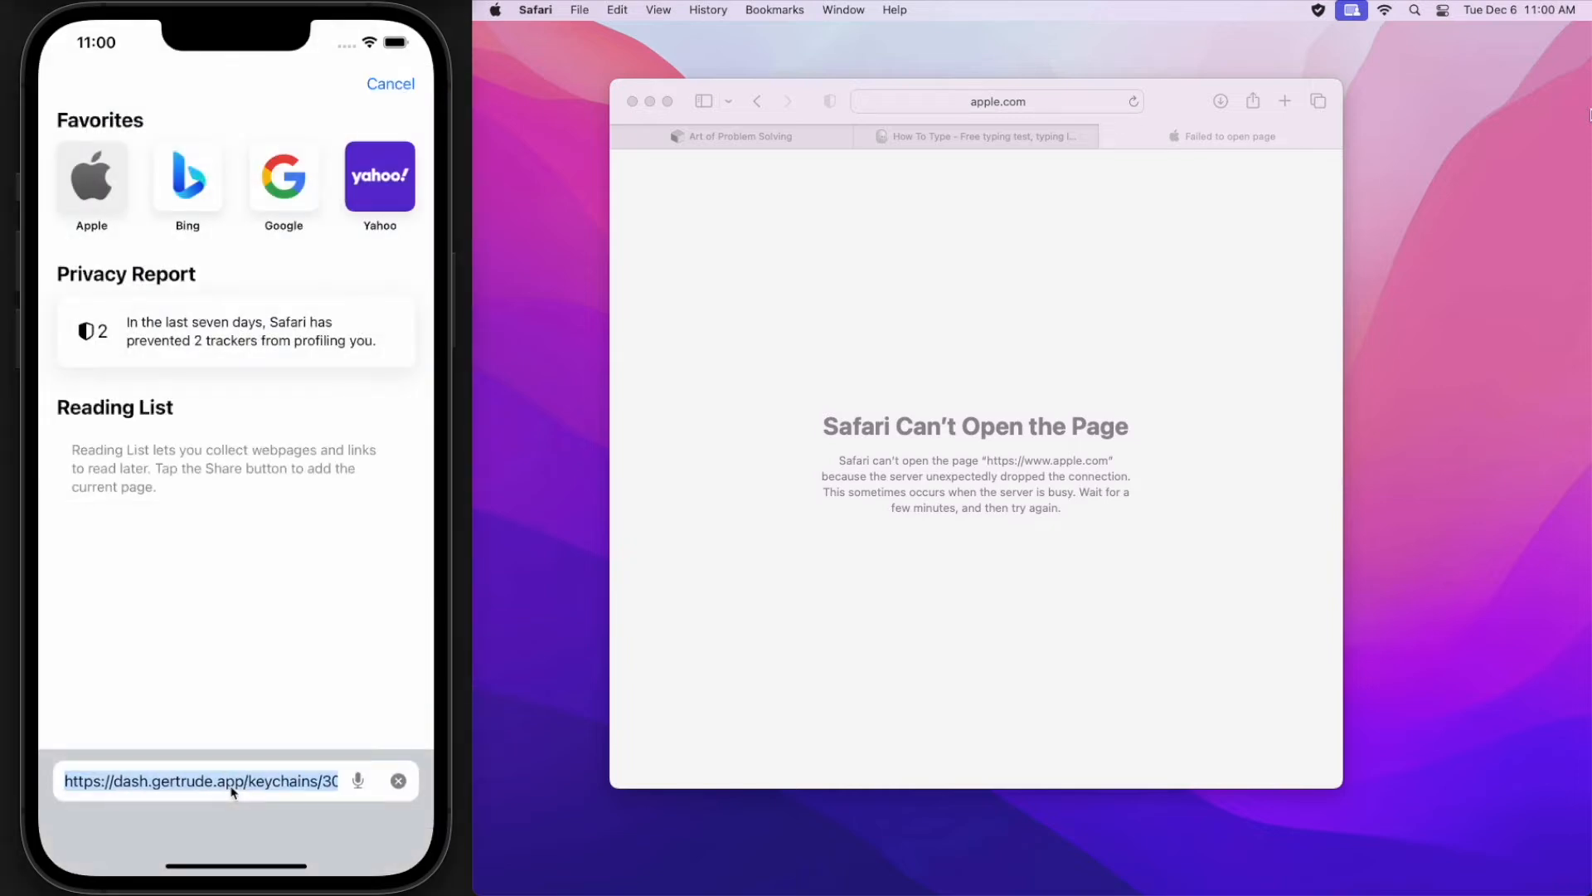
{"action": "left_click", "coordinate": [233, 792]}
{"action": "left_click", "coordinate": [197, 746]}
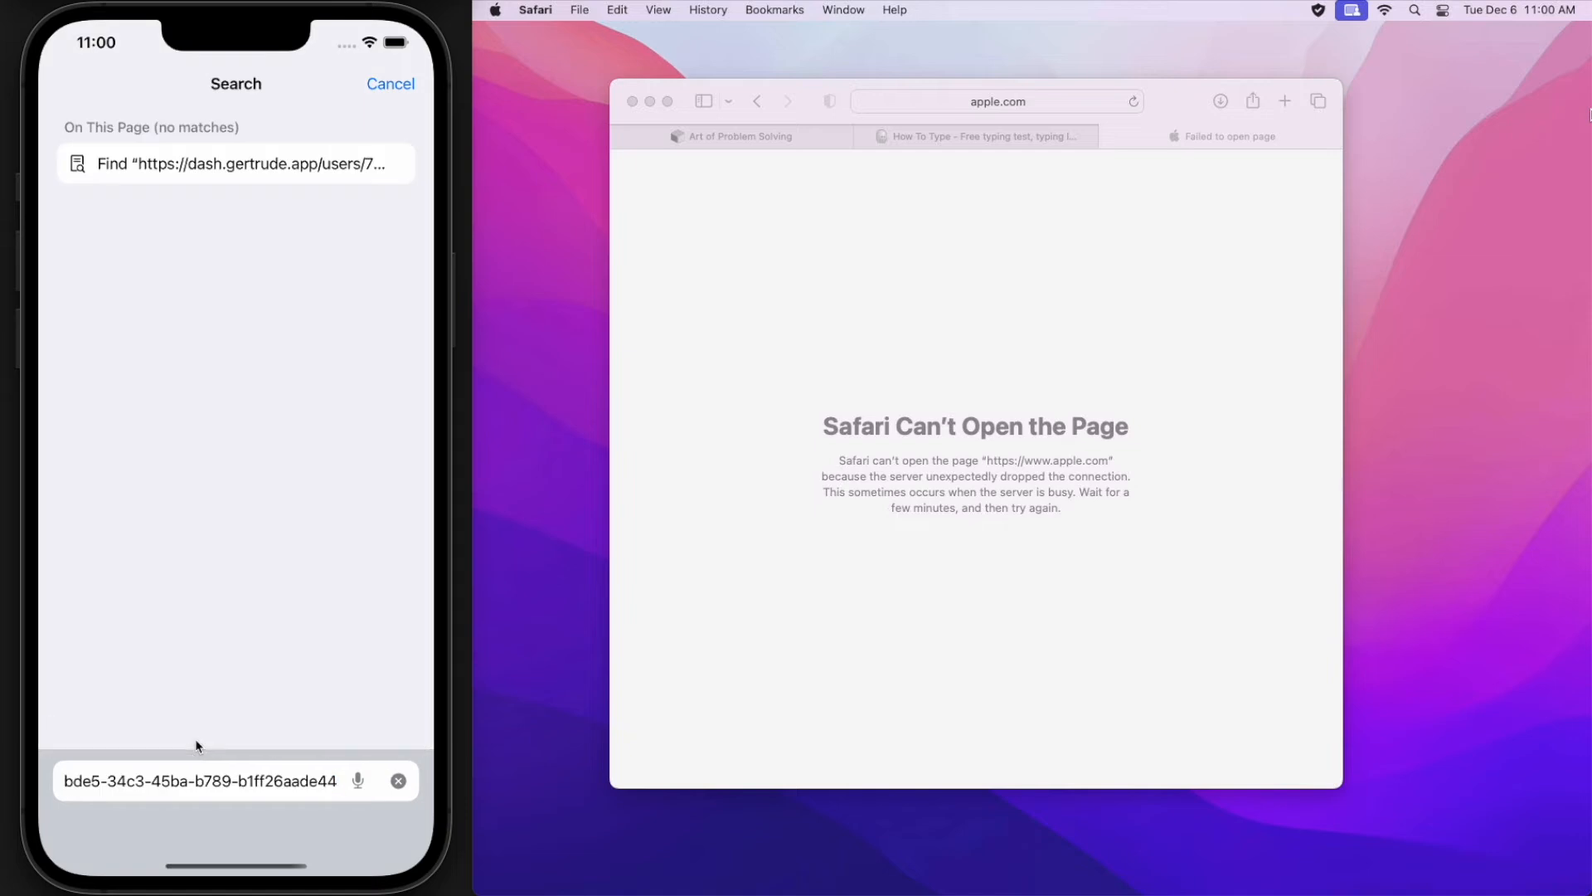
{"action": "key", "text": "Return"}
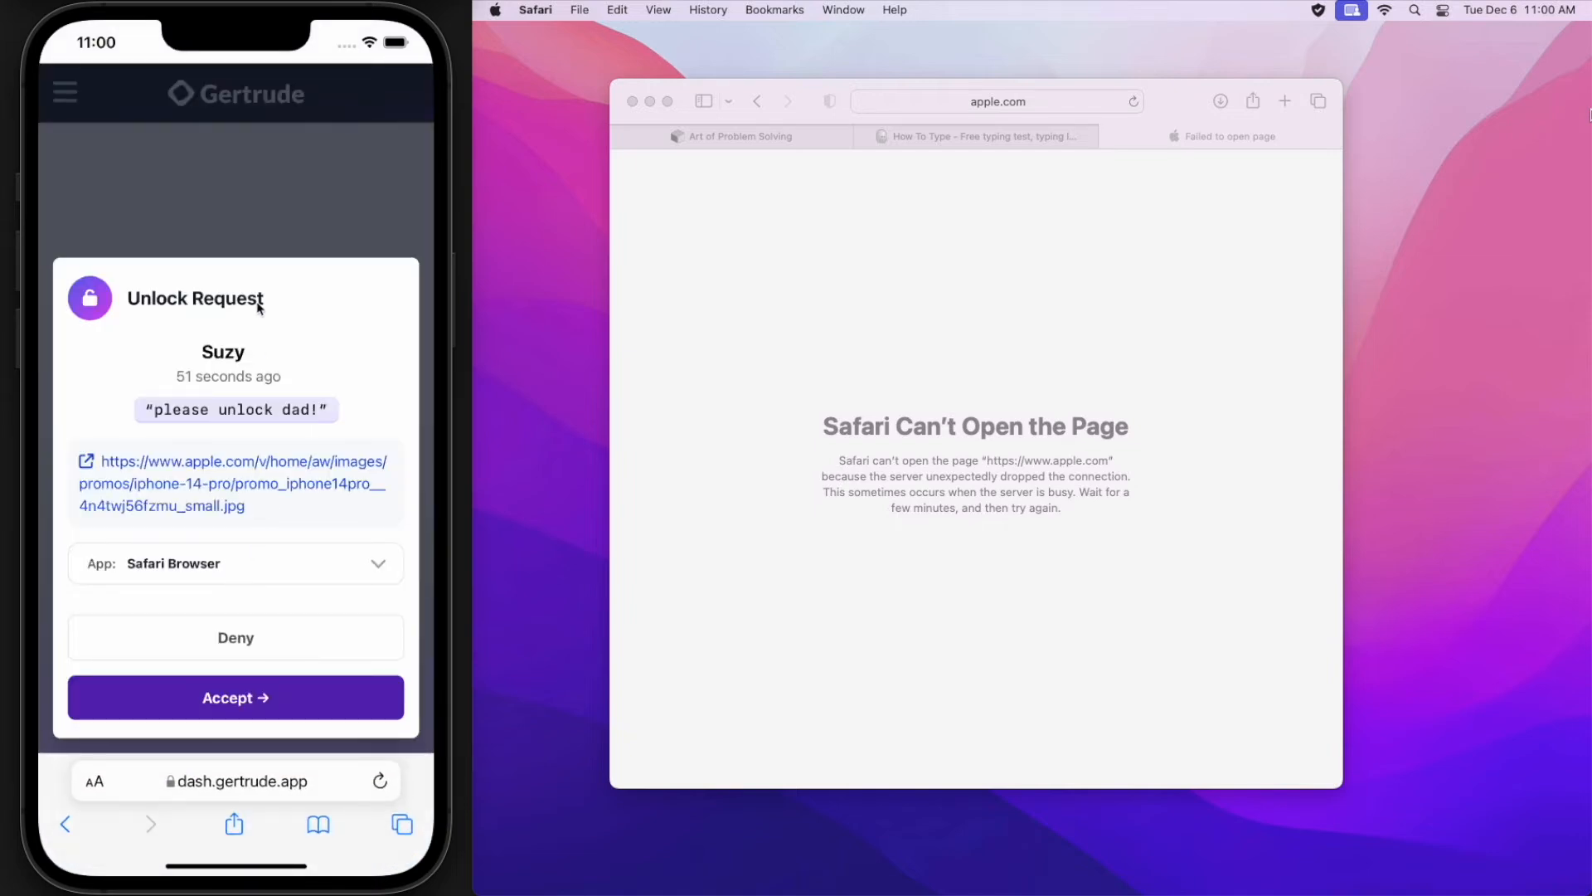
- Accept the unlock request by adding an apple.com website key to the child's personal keychain, for all web browsers with no expiration
{"action": "left_click", "coordinate": [263, 703]}
{"action": "left_click", "coordinate": [257, 563]}
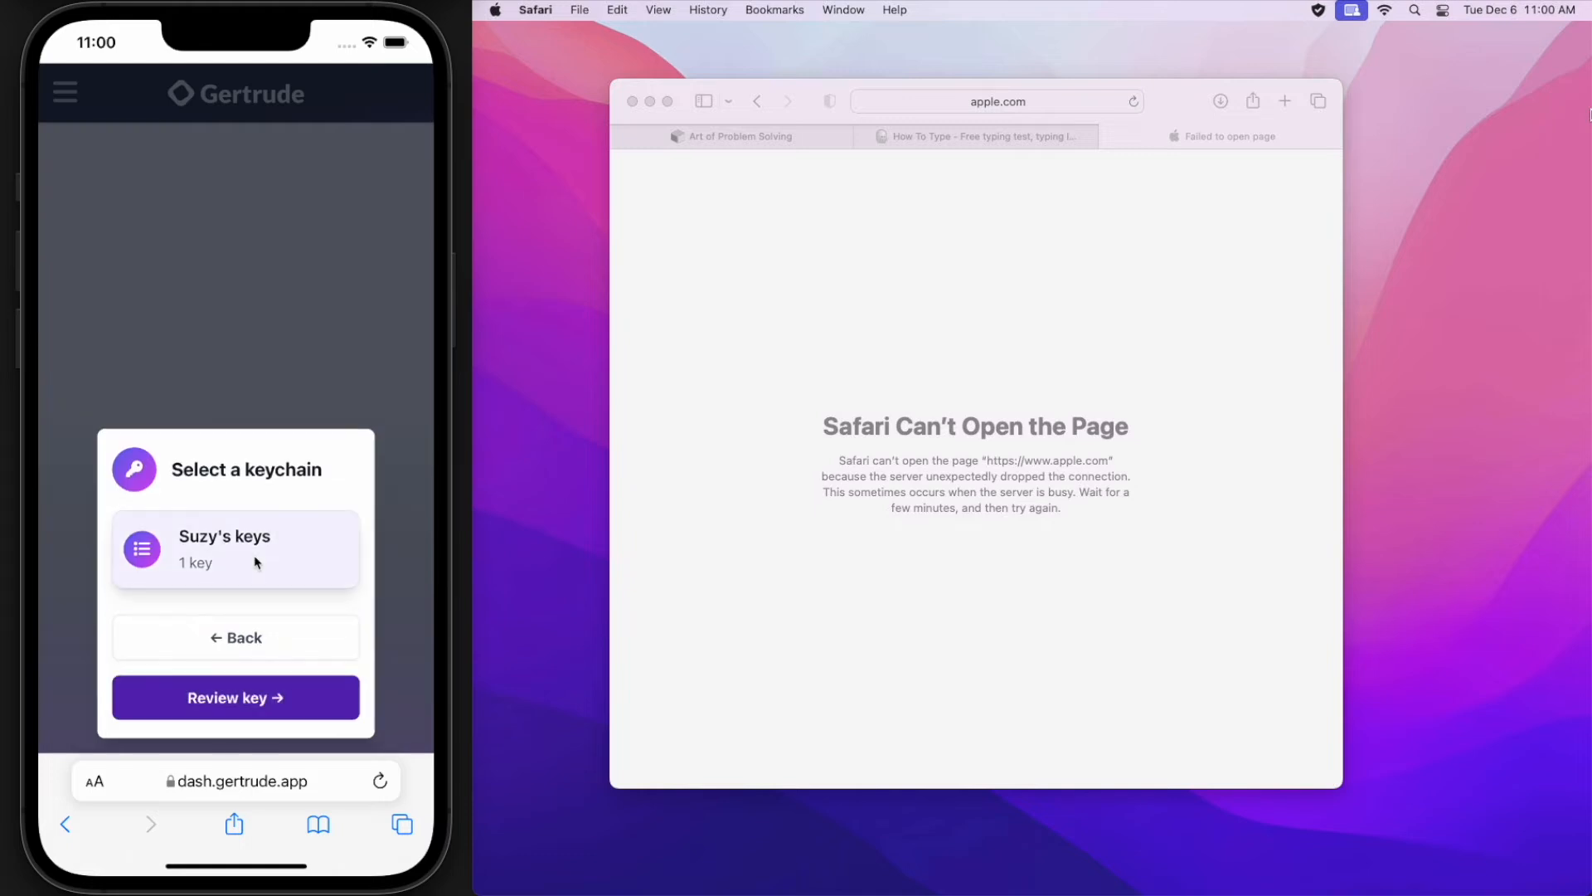
{"action": "left_click", "coordinate": [249, 692]}
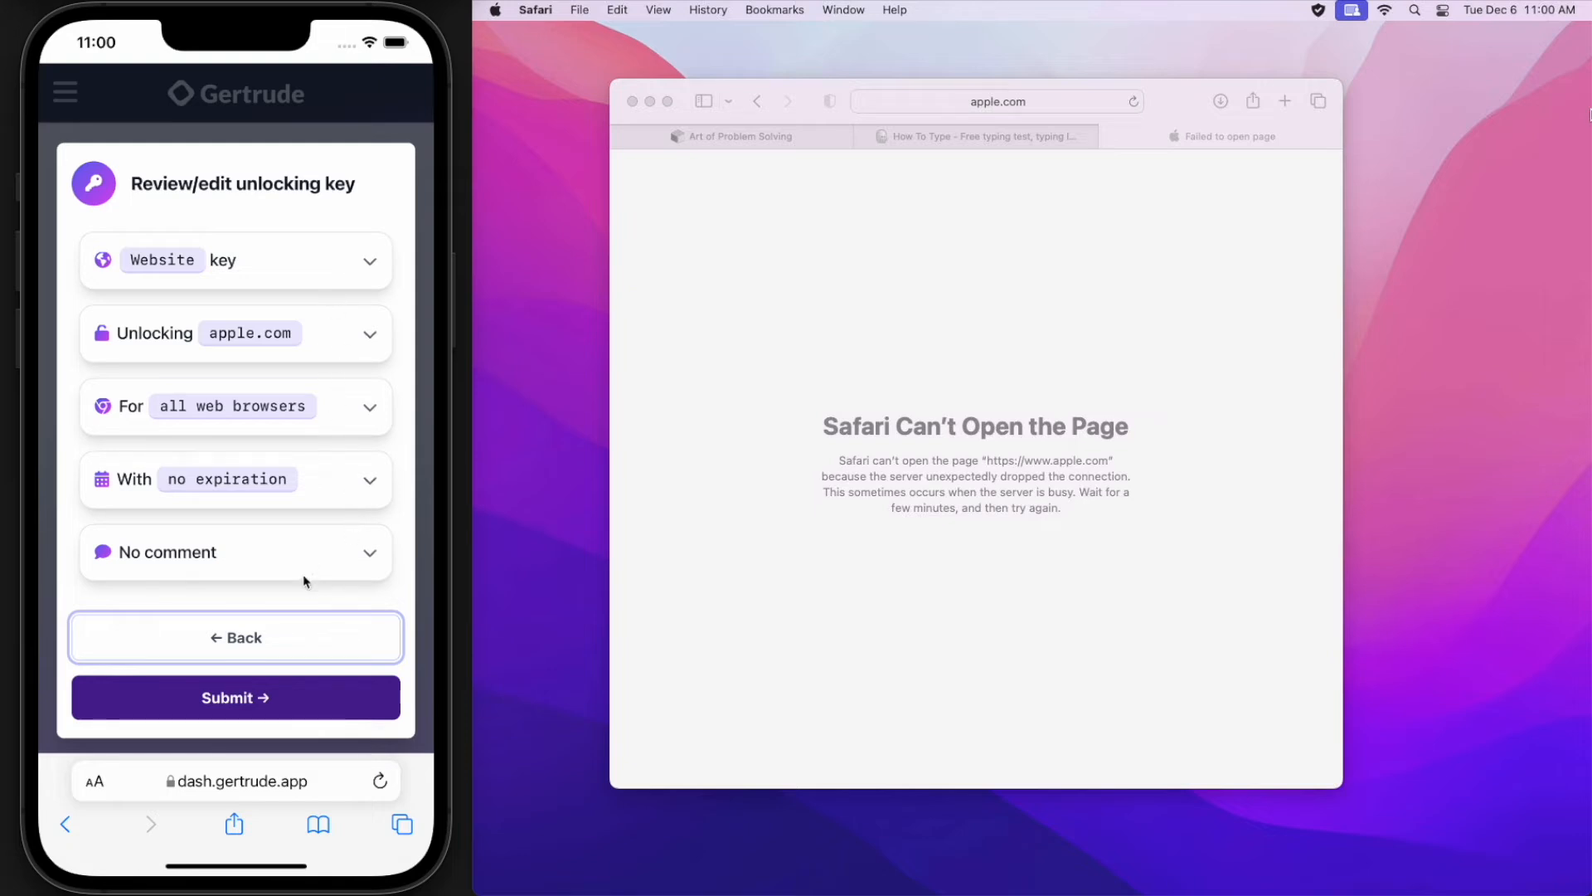
{"action": "left_click", "coordinate": [279, 705]}
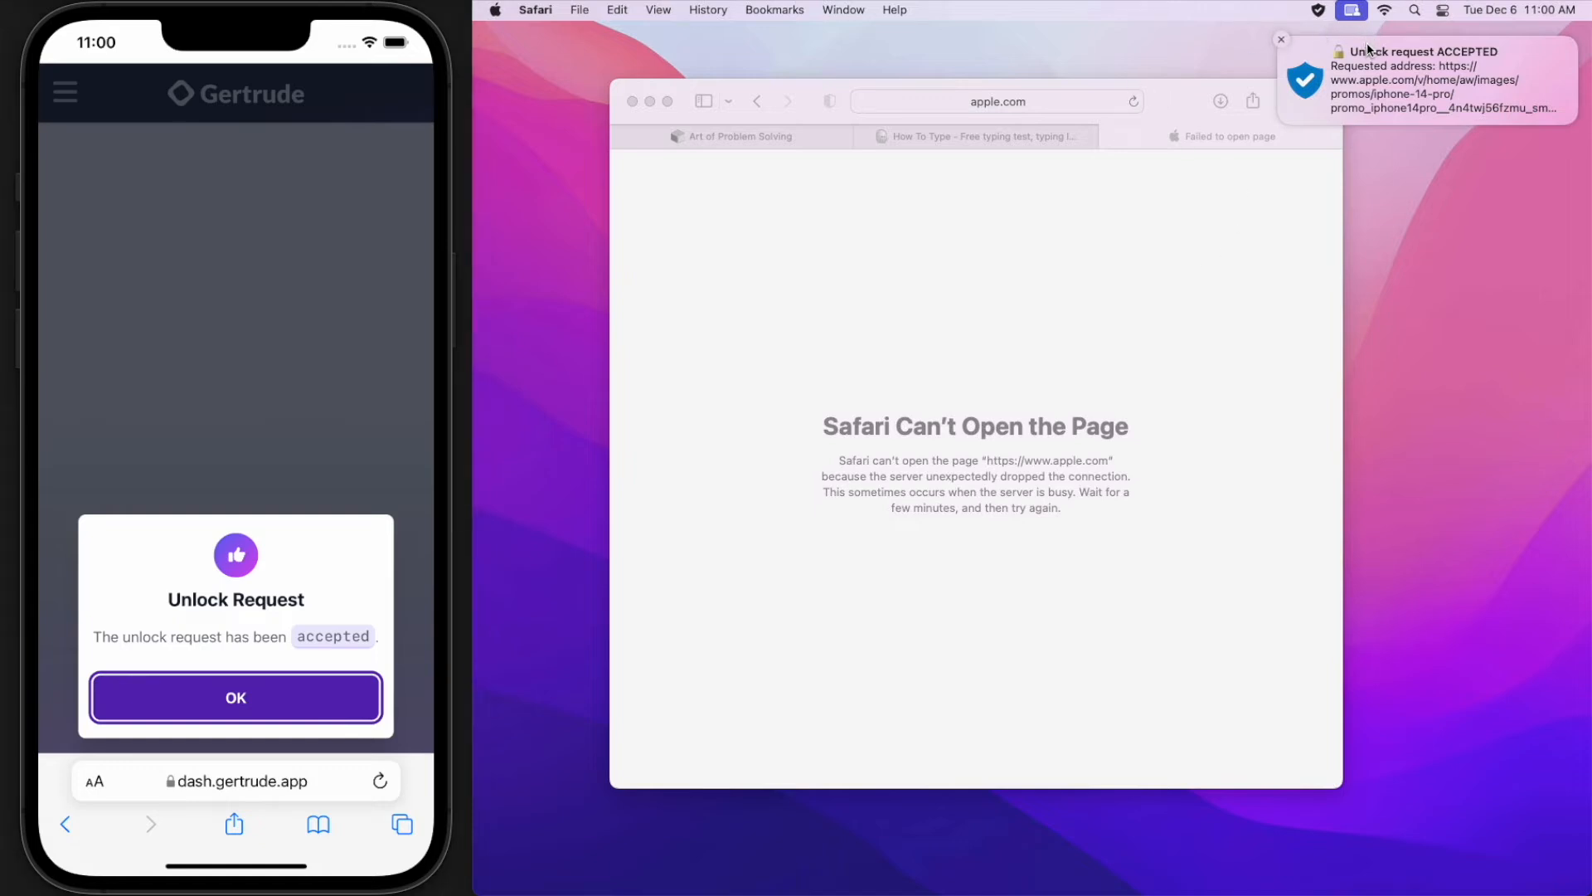
- Reload apple.com on the Mac and dismiss the acceptance notices on both devices
{"action": "left_click", "coordinate": [1281, 40]}
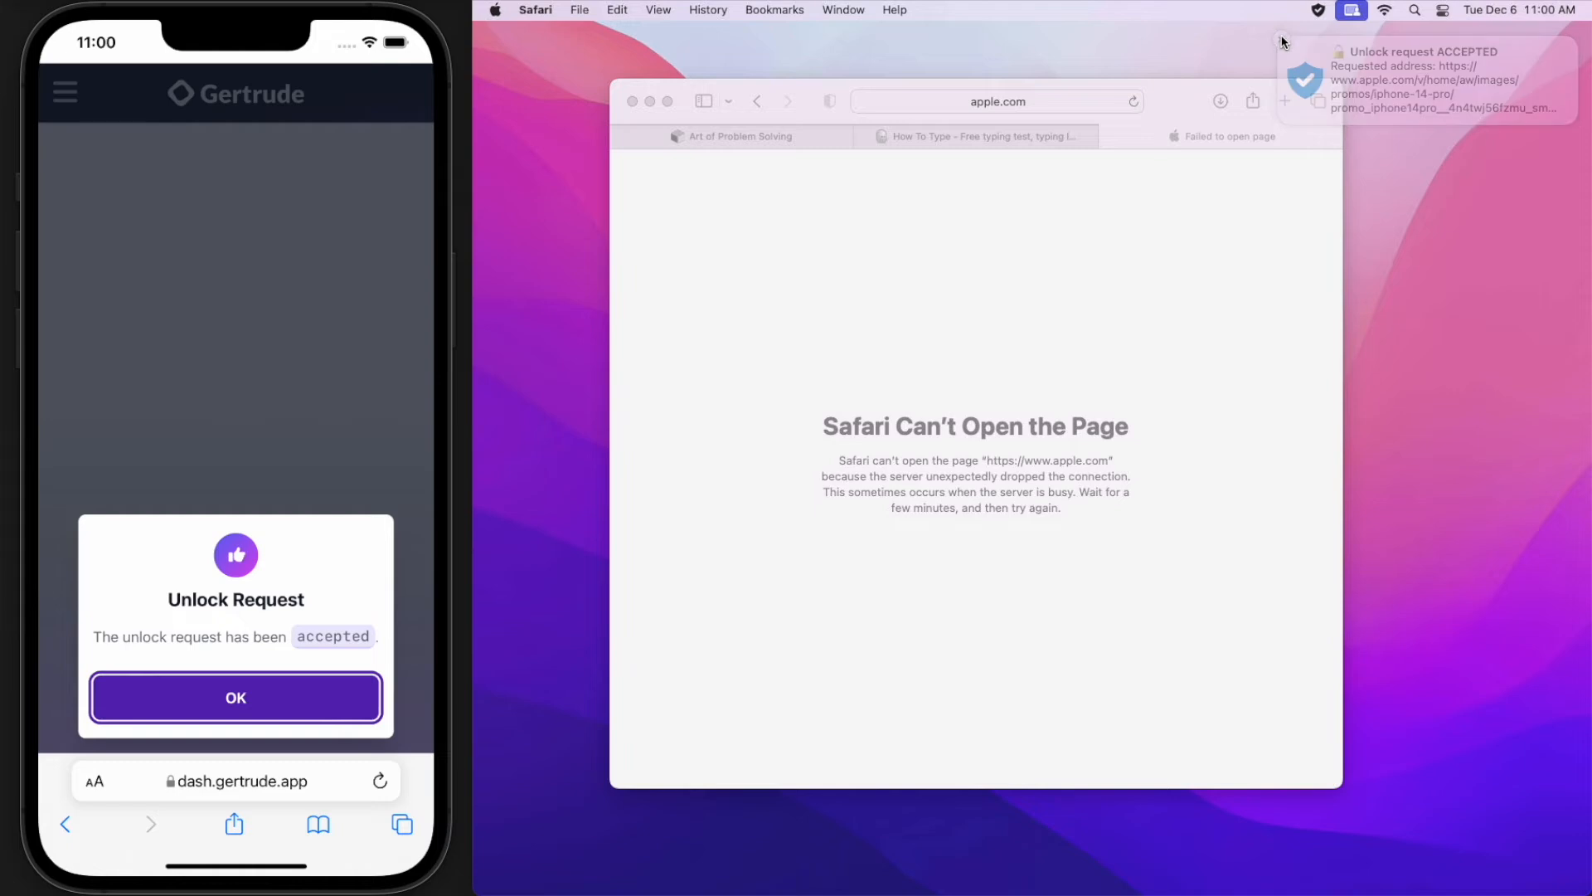
{"action": "left_click", "coordinate": [1133, 101]}
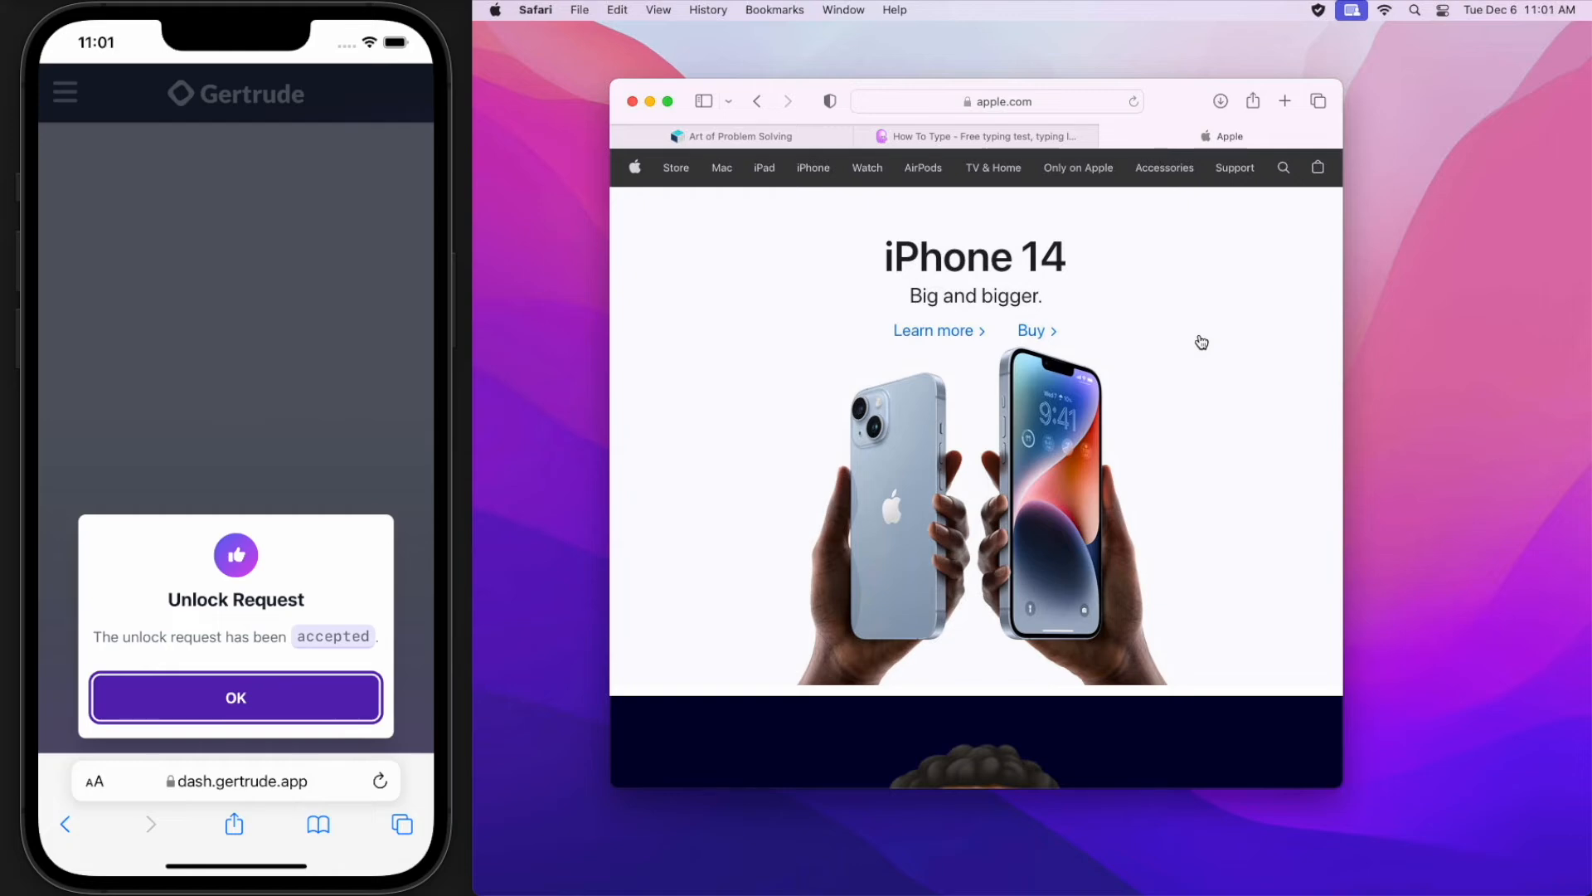
{"action": "left_click", "coordinate": [331, 698]}
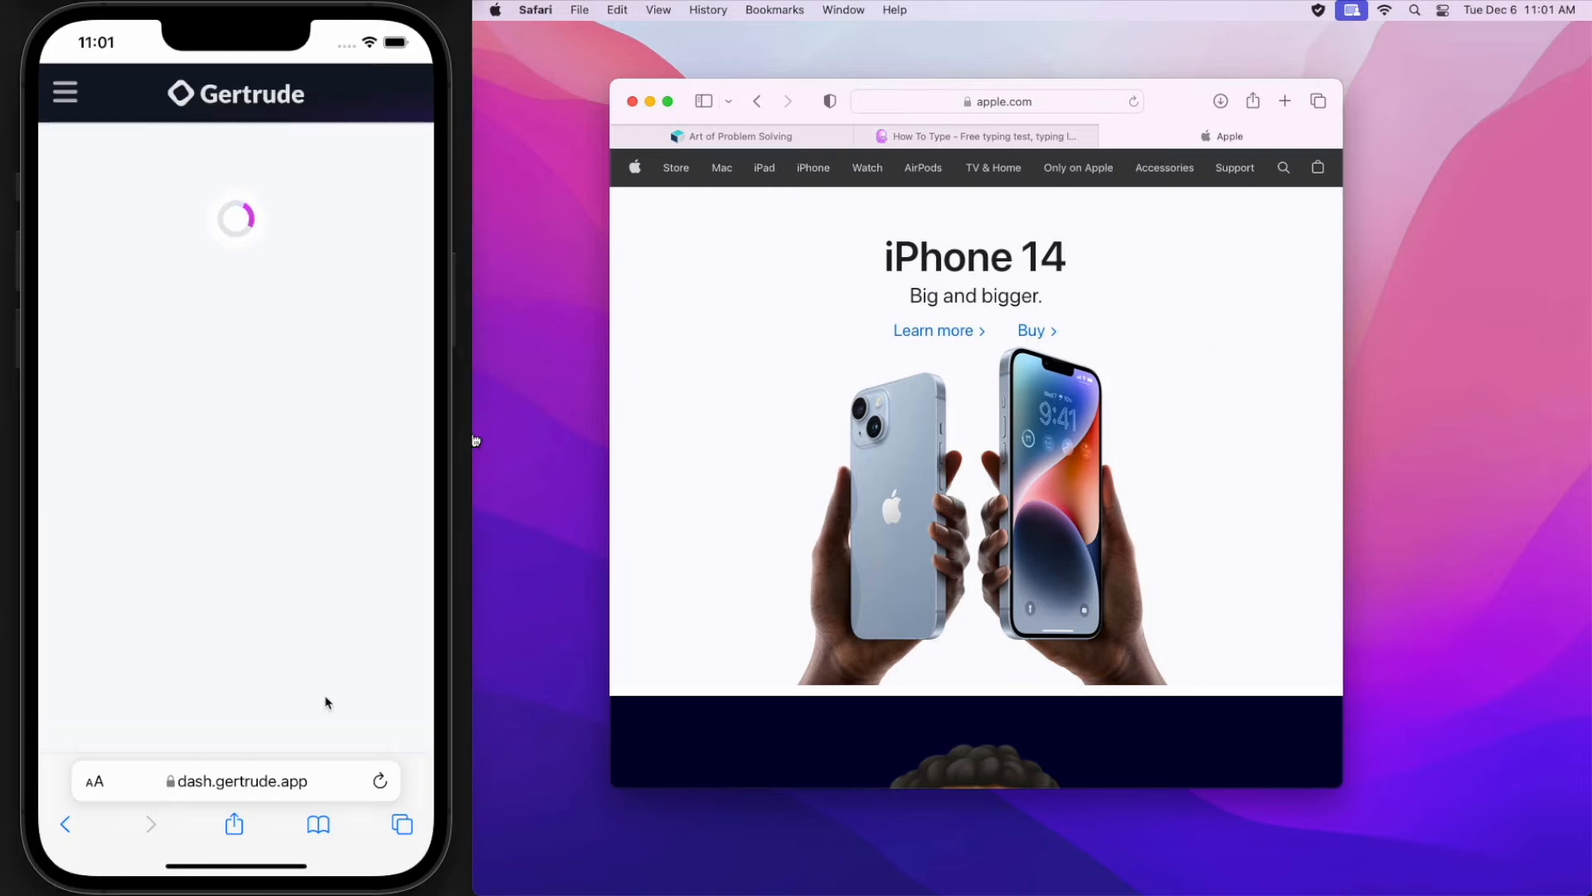
- Open the first child's user settings on the phone and review the keylogging and screenshot monitoring options
{"action": "left_click", "coordinate": [66, 94]}
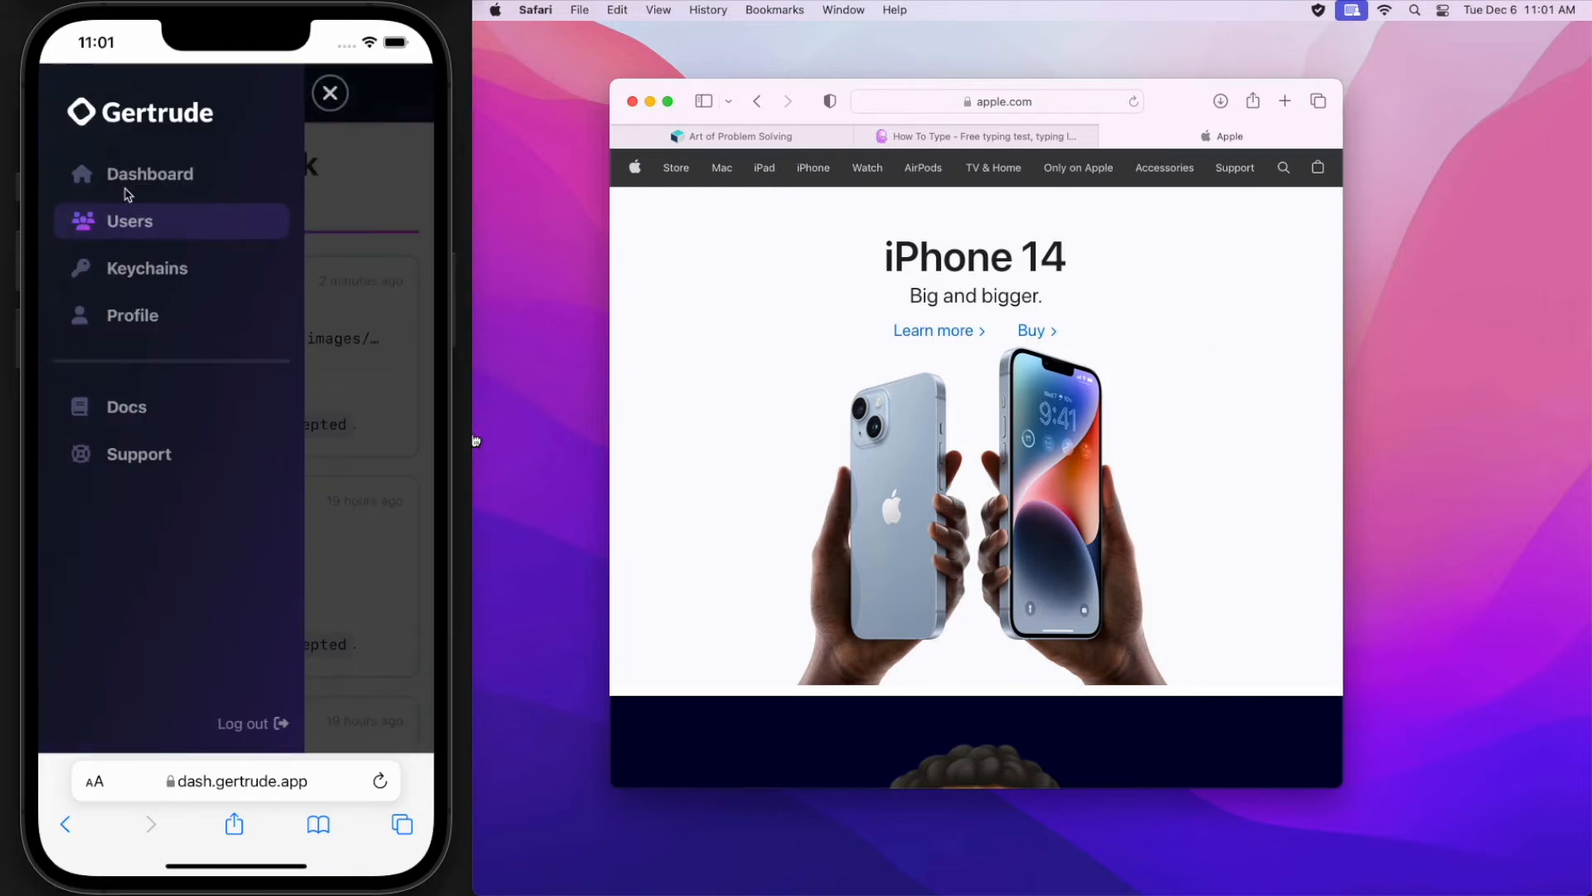
{"action": "left_click", "coordinate": [126, 224]}
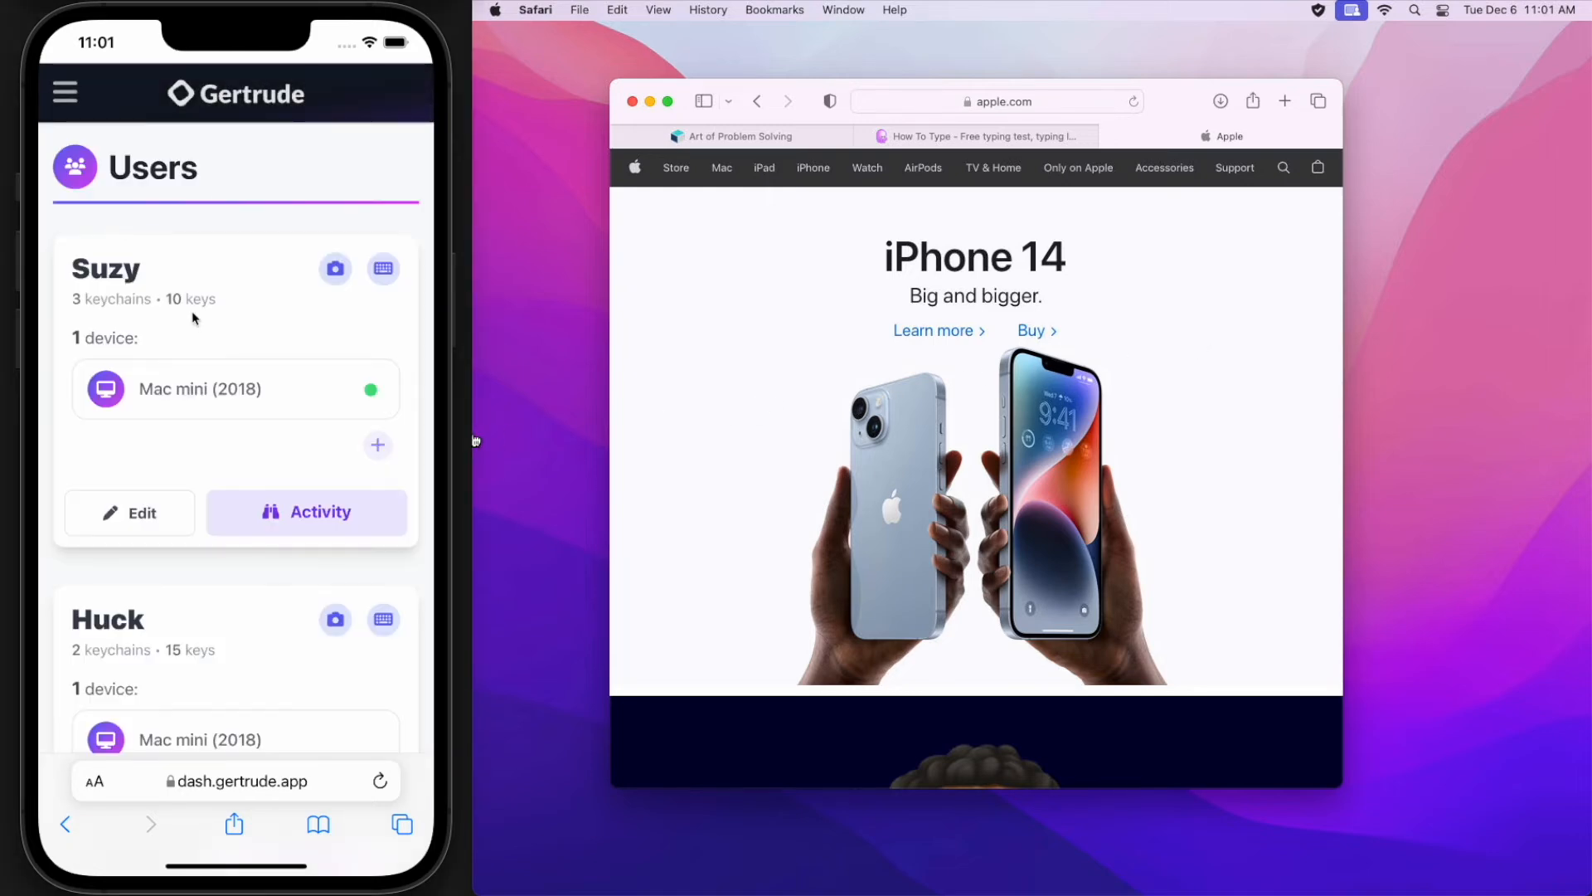
{"action": "left_click", "coordinate": [178, 523]}
{"action": "scroll", "coordinate": [265, 505], "scroll_direction": "down", "scroll_amount": 3}
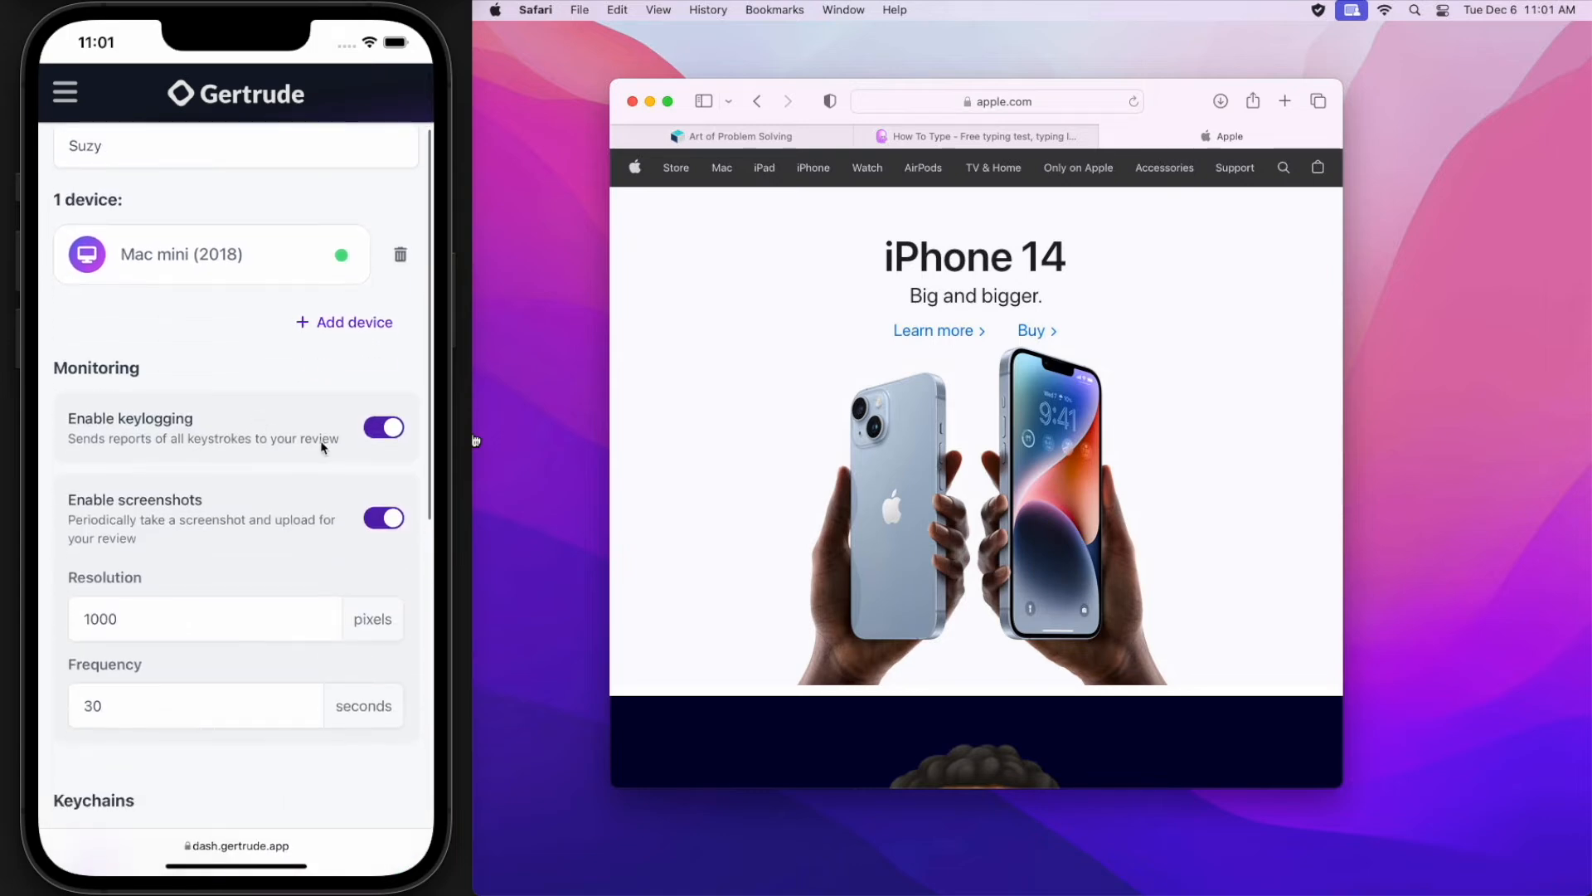
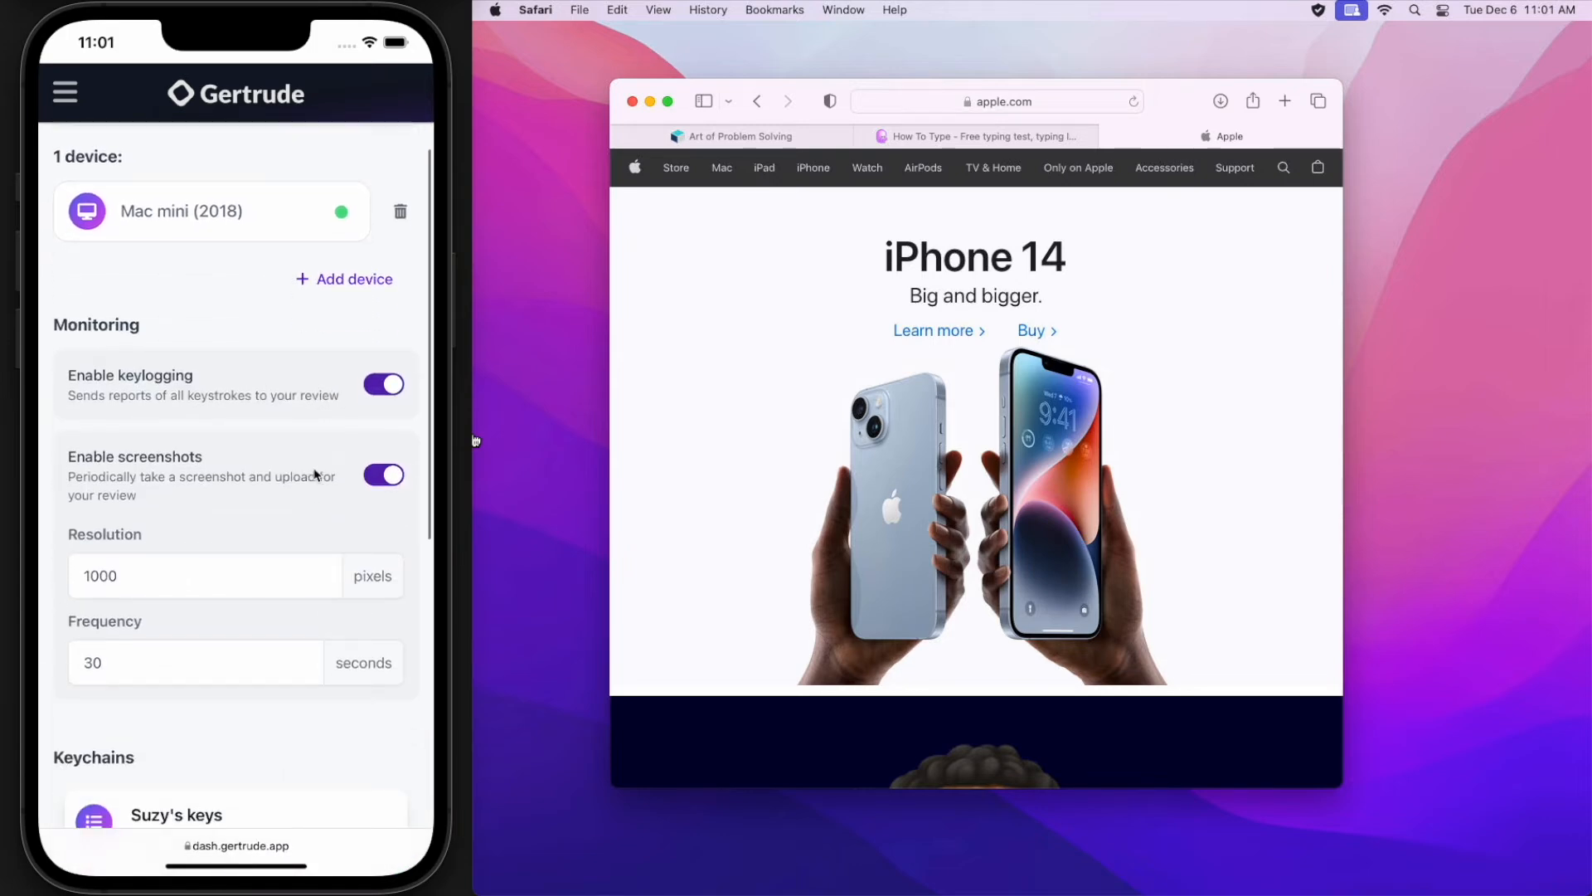
{"action": "scroll", "coordinate": [299, 514], "scroll_direction": "up", "scroll_amount": 3}
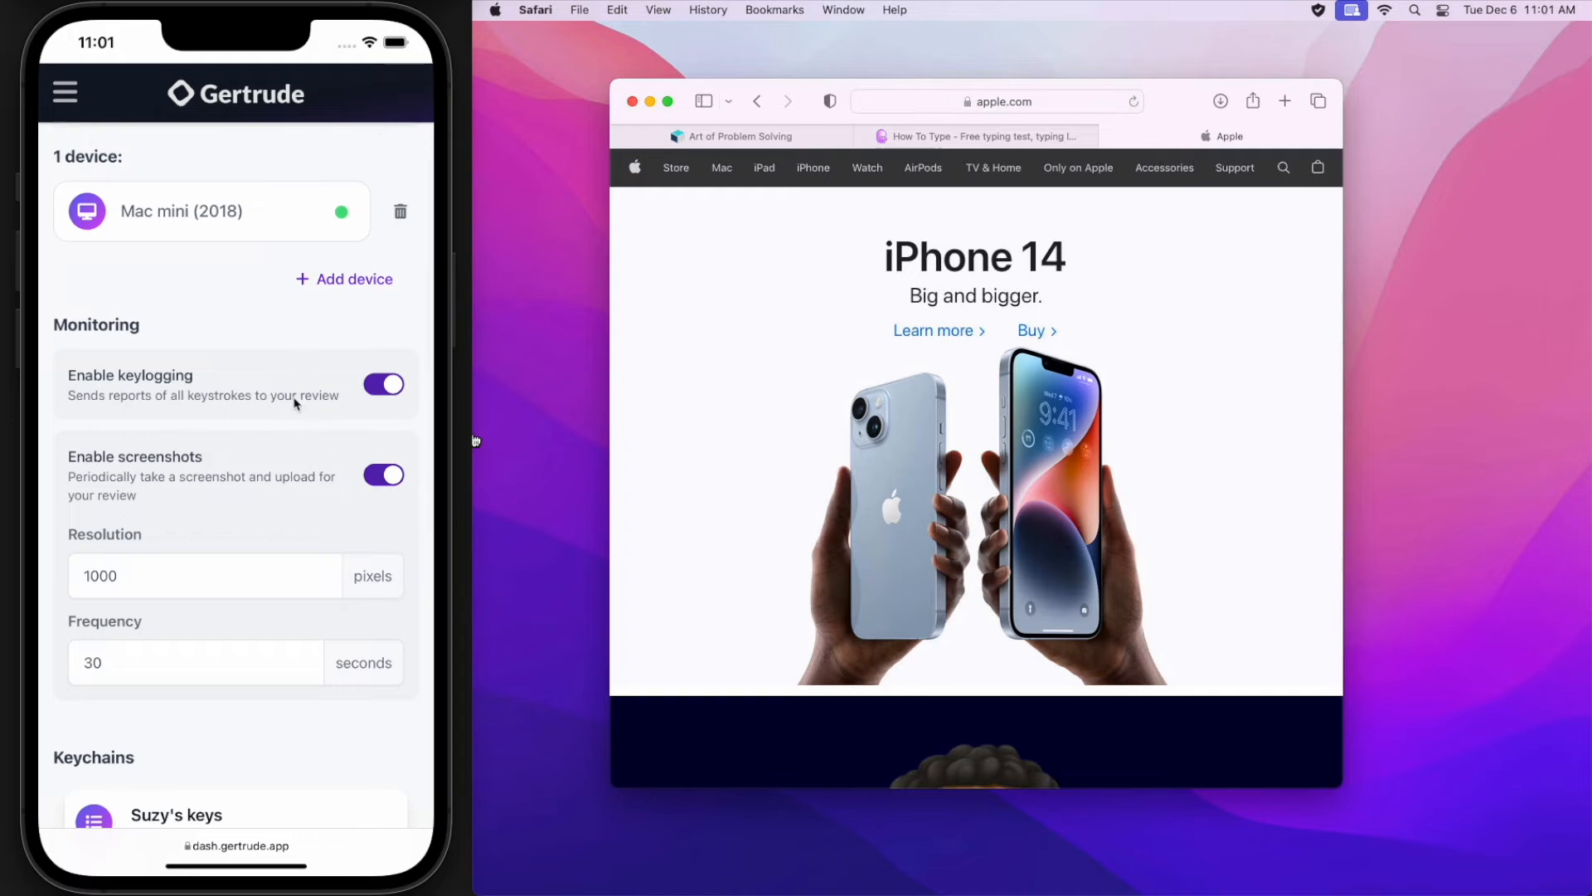
{"action": "scroll", "coordinate": [316, 476], "scroll_direction": "up", "scroll_amount": 2}
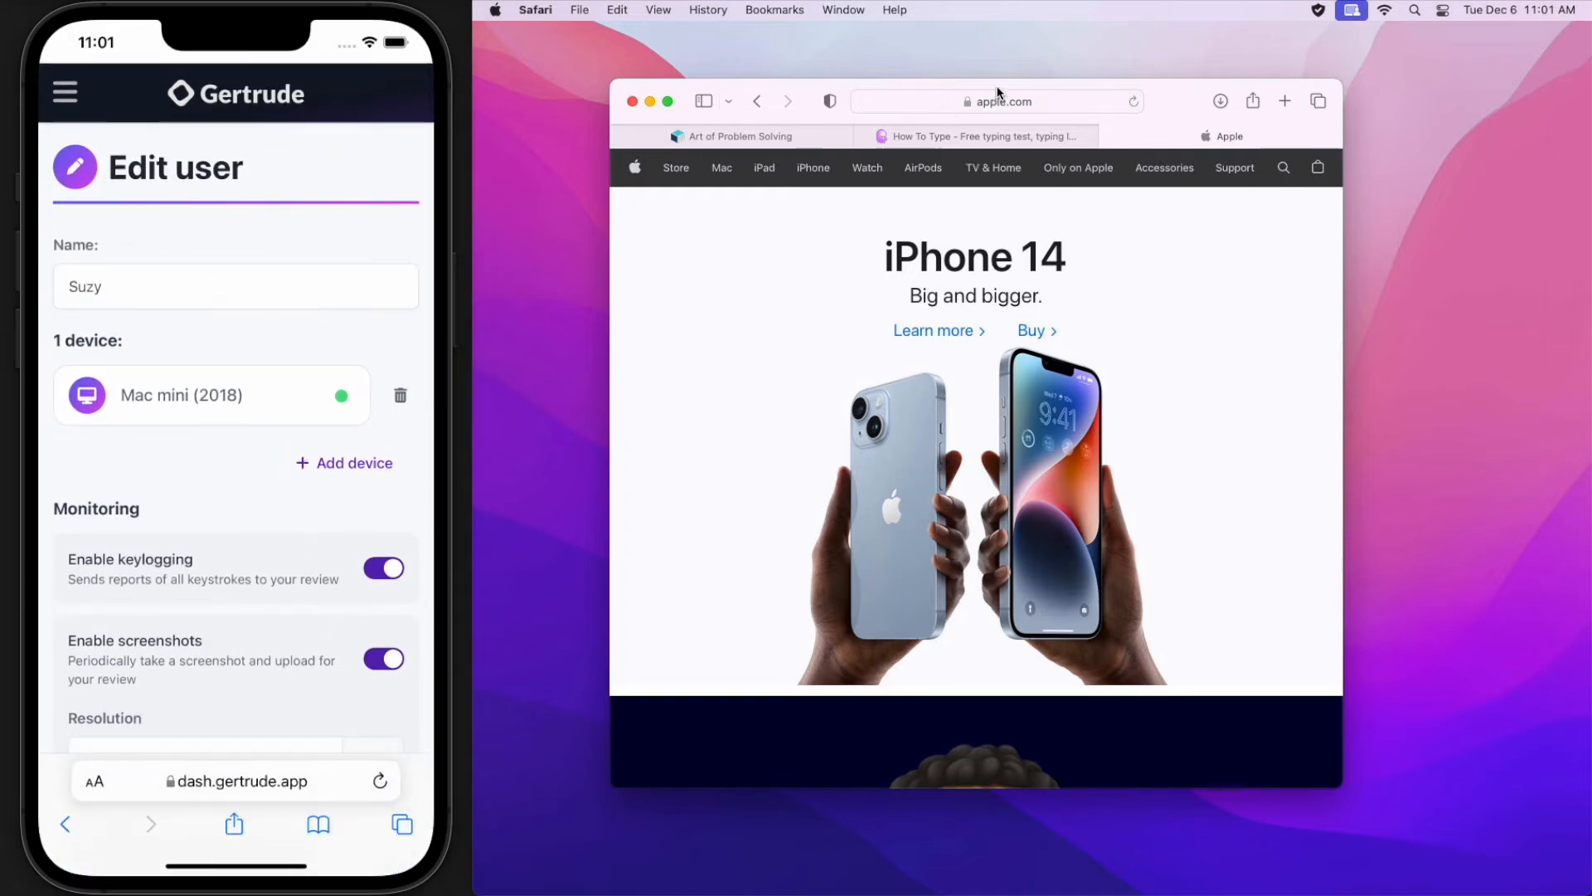
- Check the recording status in Gertrude's menu on the Mac, and look at the screenshot frequency setting on the phone
{"action": "left_click", "coordinate": [1317, 13]}
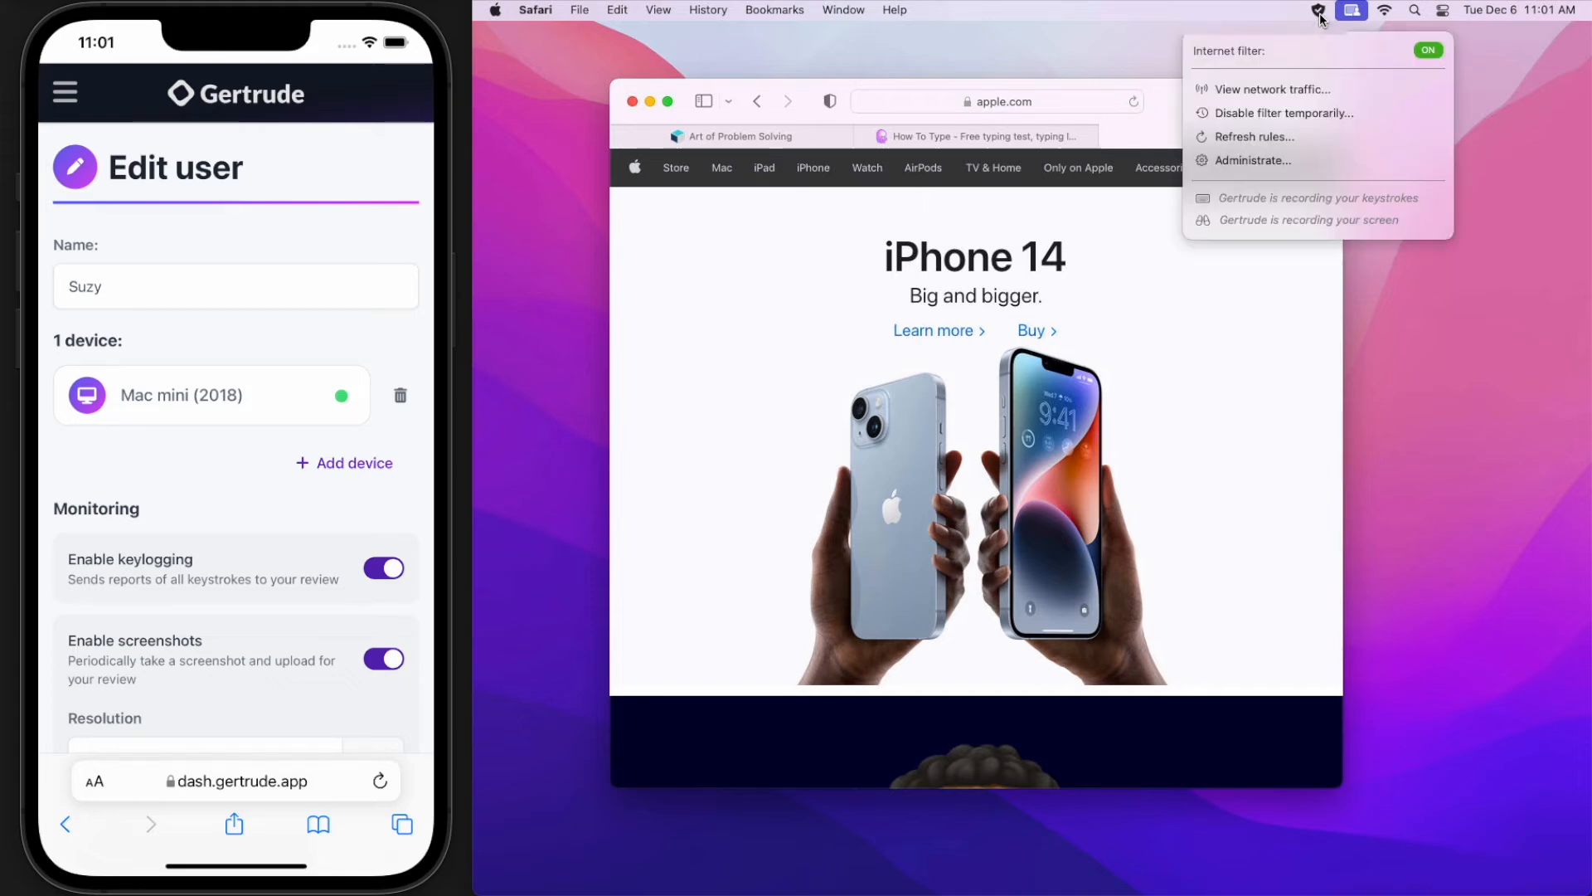
{"action": "left_click", "coordinate": [1318, 13]}
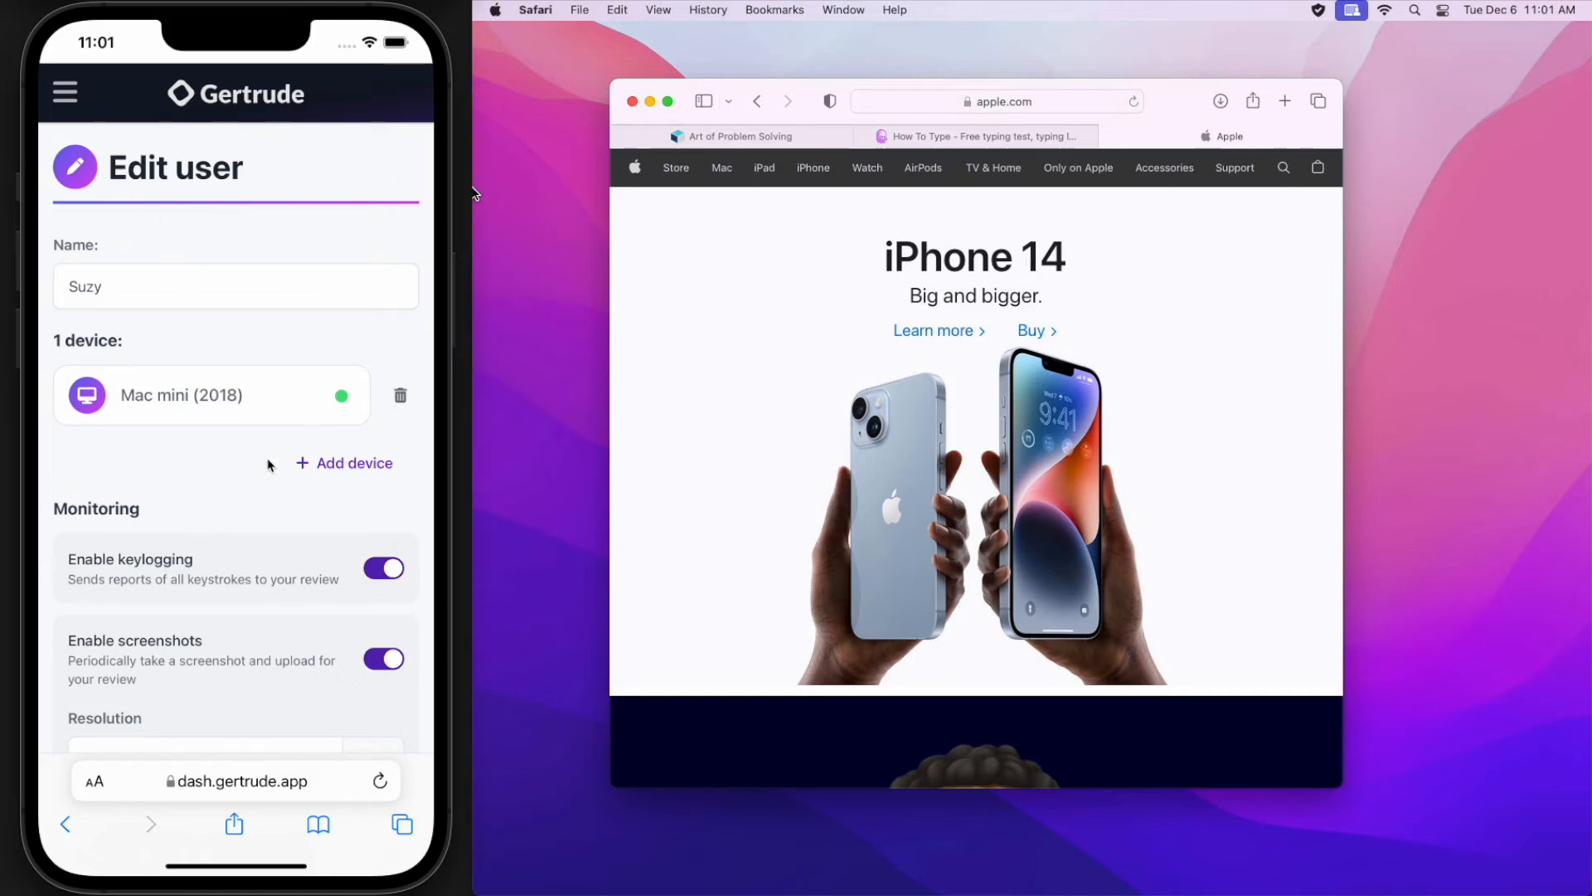
{"action": "left_click_drag", "start_coordinate": [234, 468], "coordinate": [229, 270]}
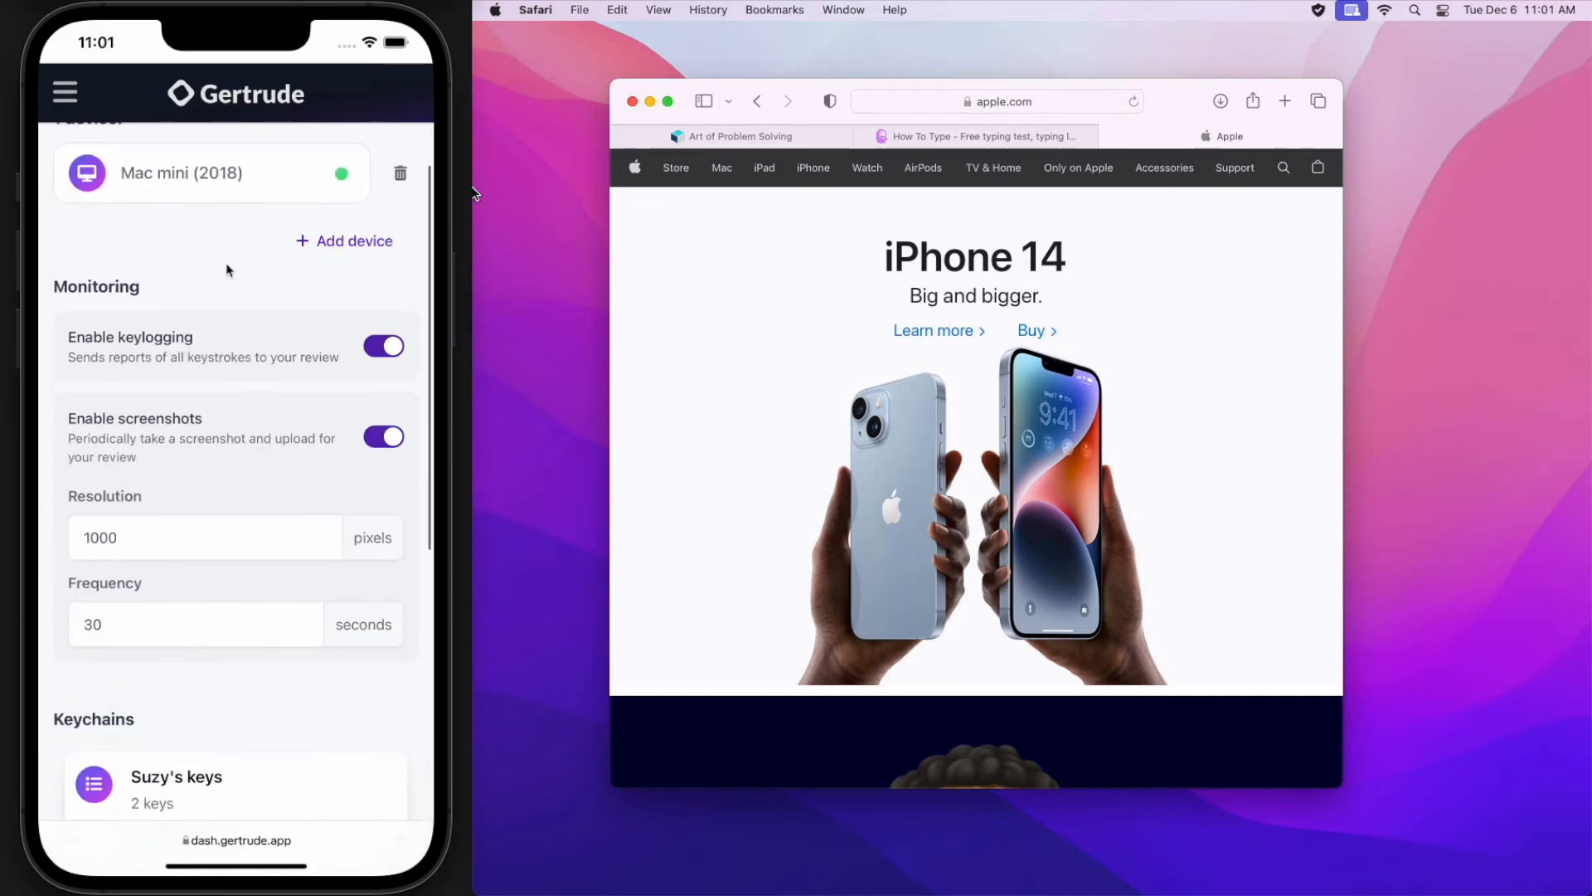
{"action": "left_click", "coordinate": [93, 628]}
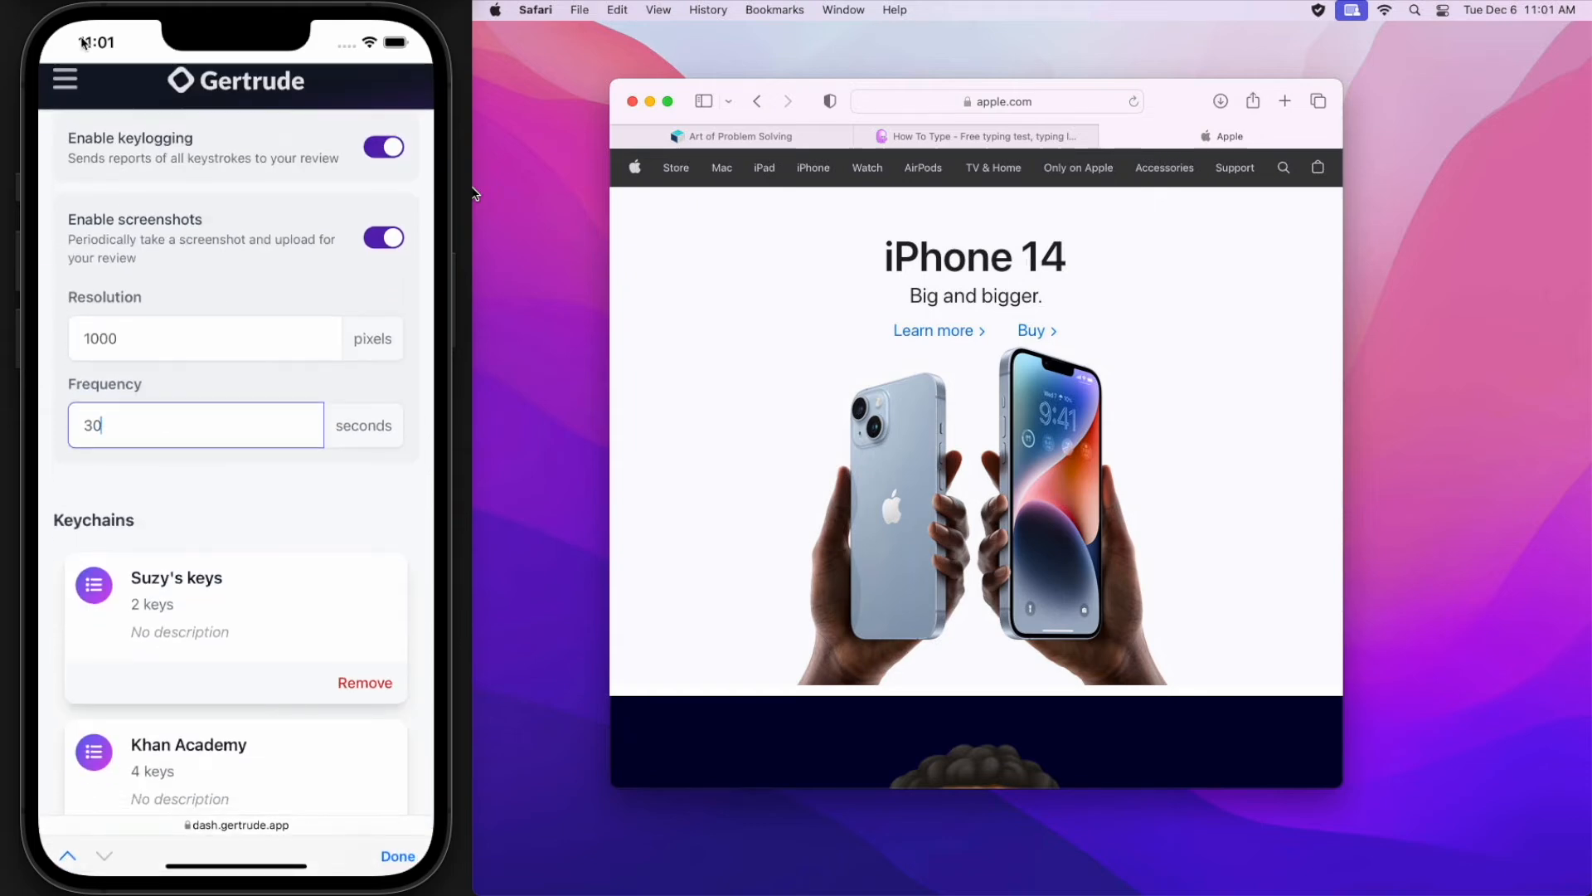
- Return to the users list on the phone and open the first child's activity
{"action": "left_click", "coordinate": [79, 84]}
{"action": "left_click", "coordinate": [136, 222]}
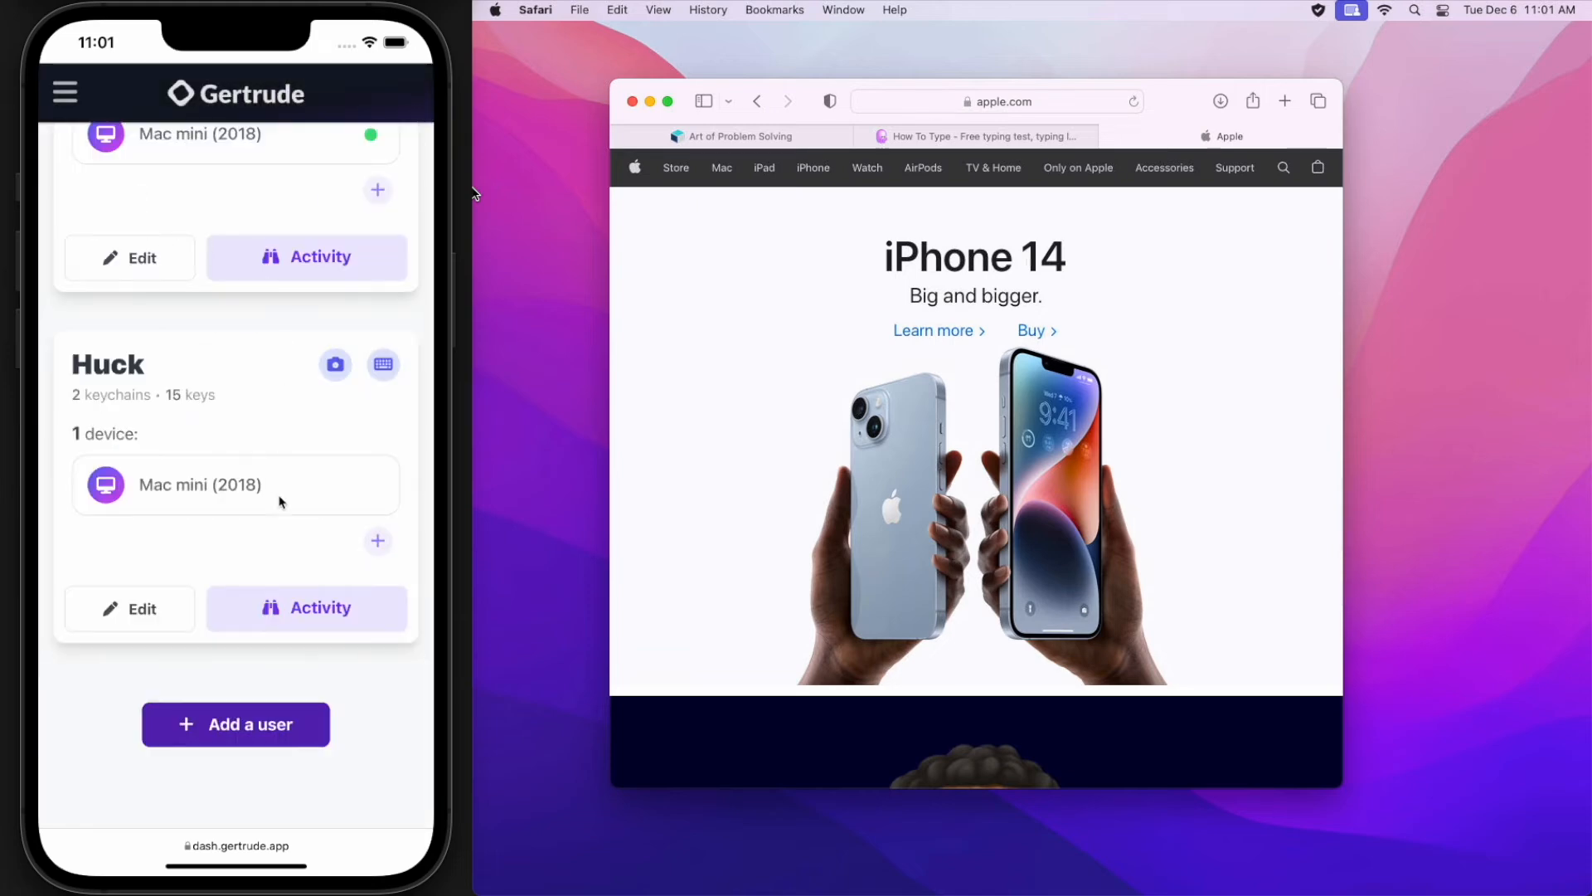
{"action": "left_click_drag", "start_coordinate": [259, 307], "coordinate": [256, 501]}
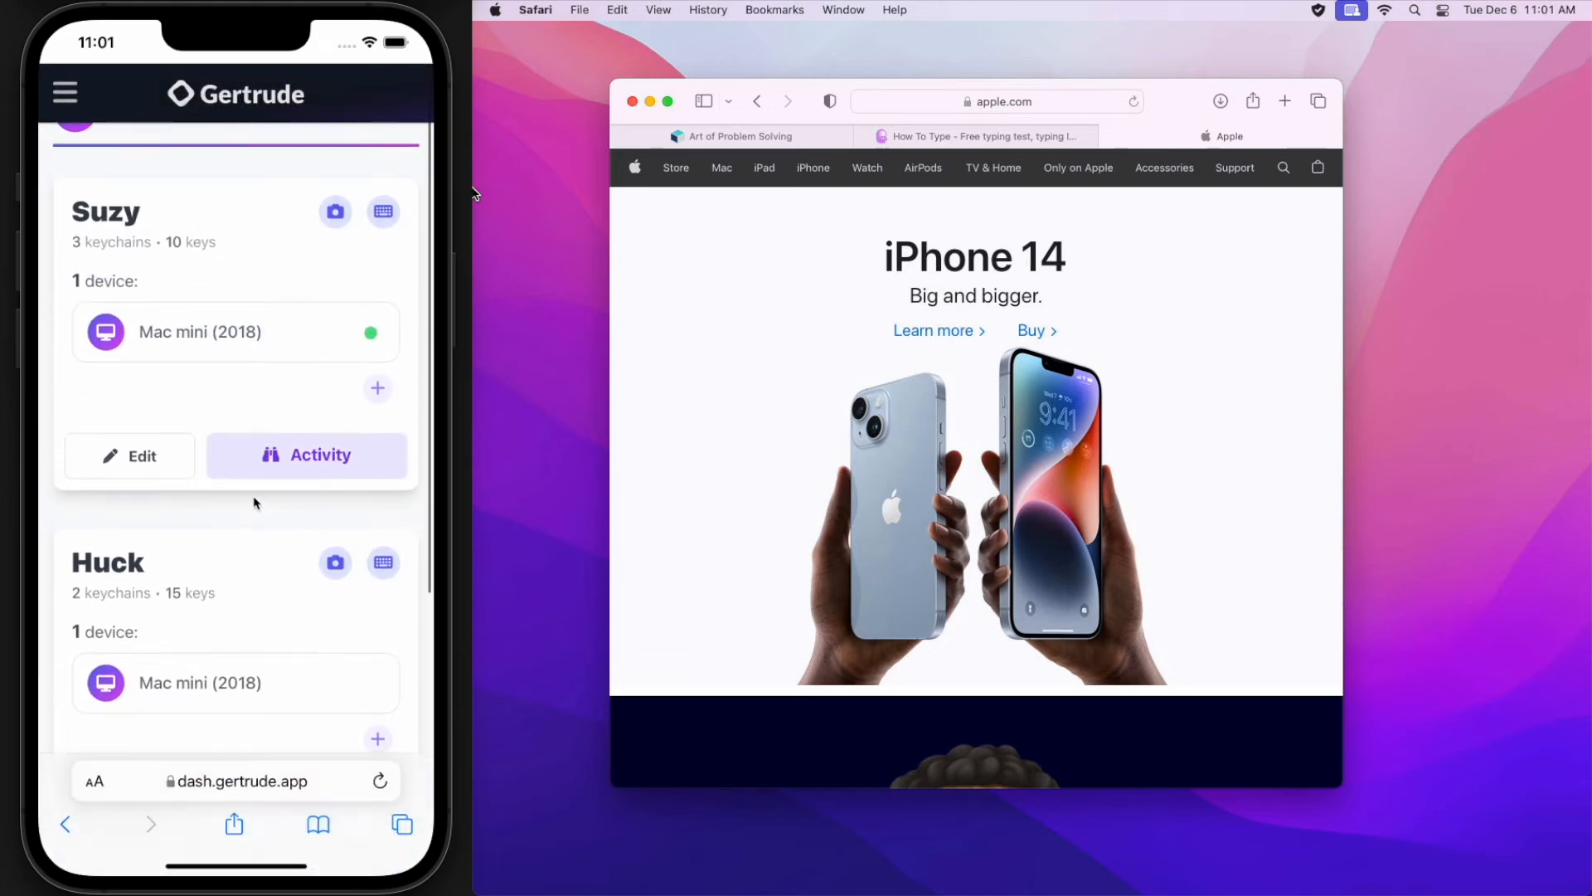
{"action": "left_click", "coordinate": [310, 461]}
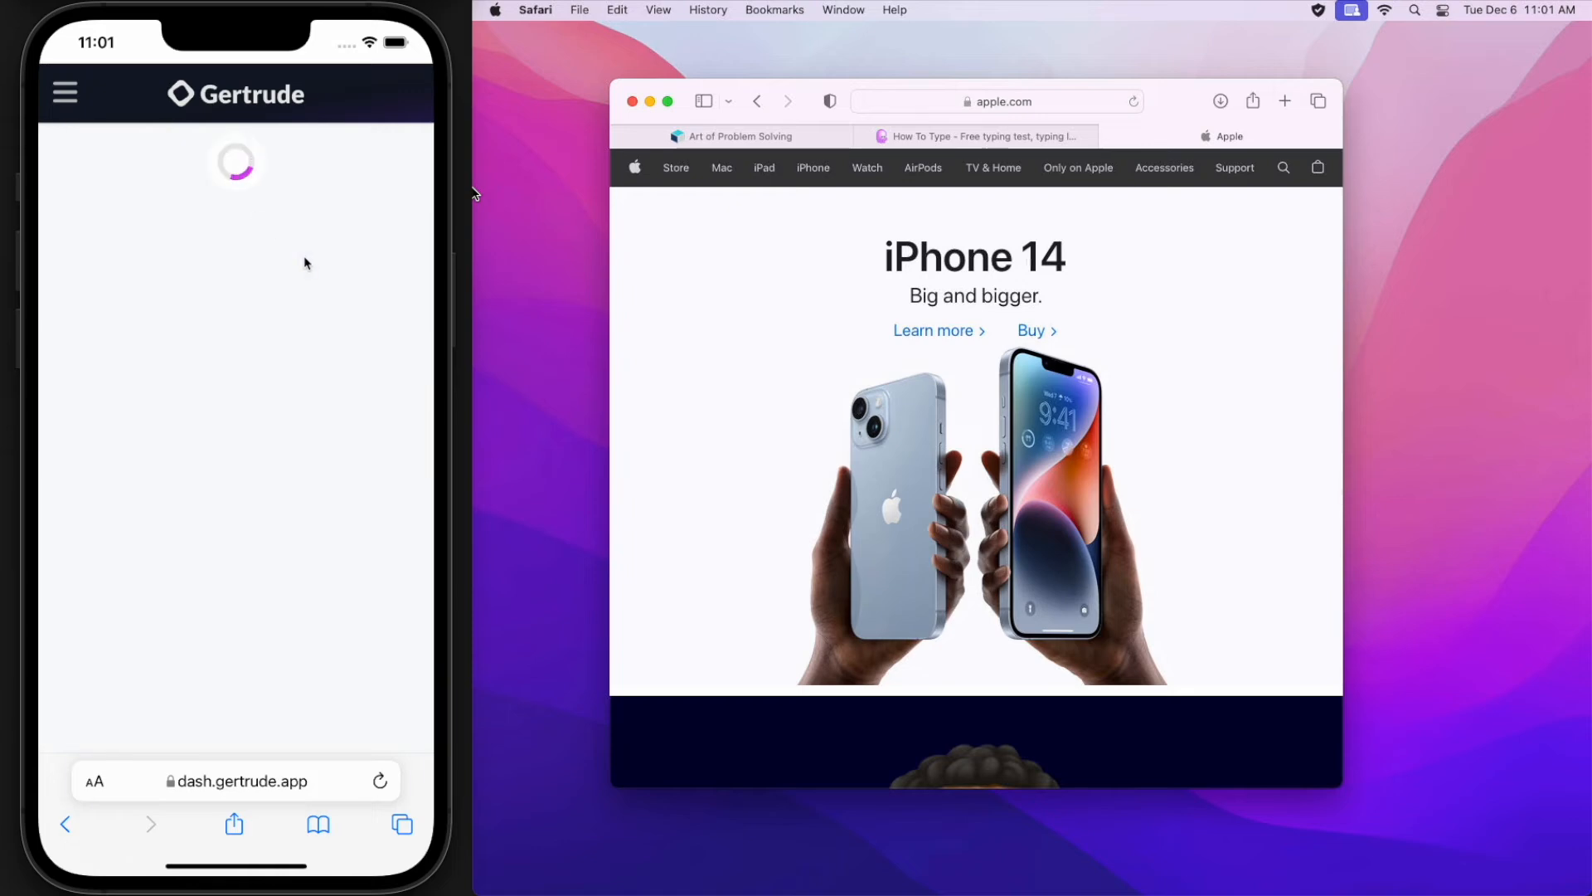
- Look through the captured screenshots in the first child's 12/6/2022 activity on the phone and return to the newest one
{"action": "scroll", "coordinate": [330, 352], "scroll_direction": "down", "scroll_amount": 3}
{"action": "scroll", "coordinate": [330, 344], "scroll_direction": "down", "scroll_amount": 5}
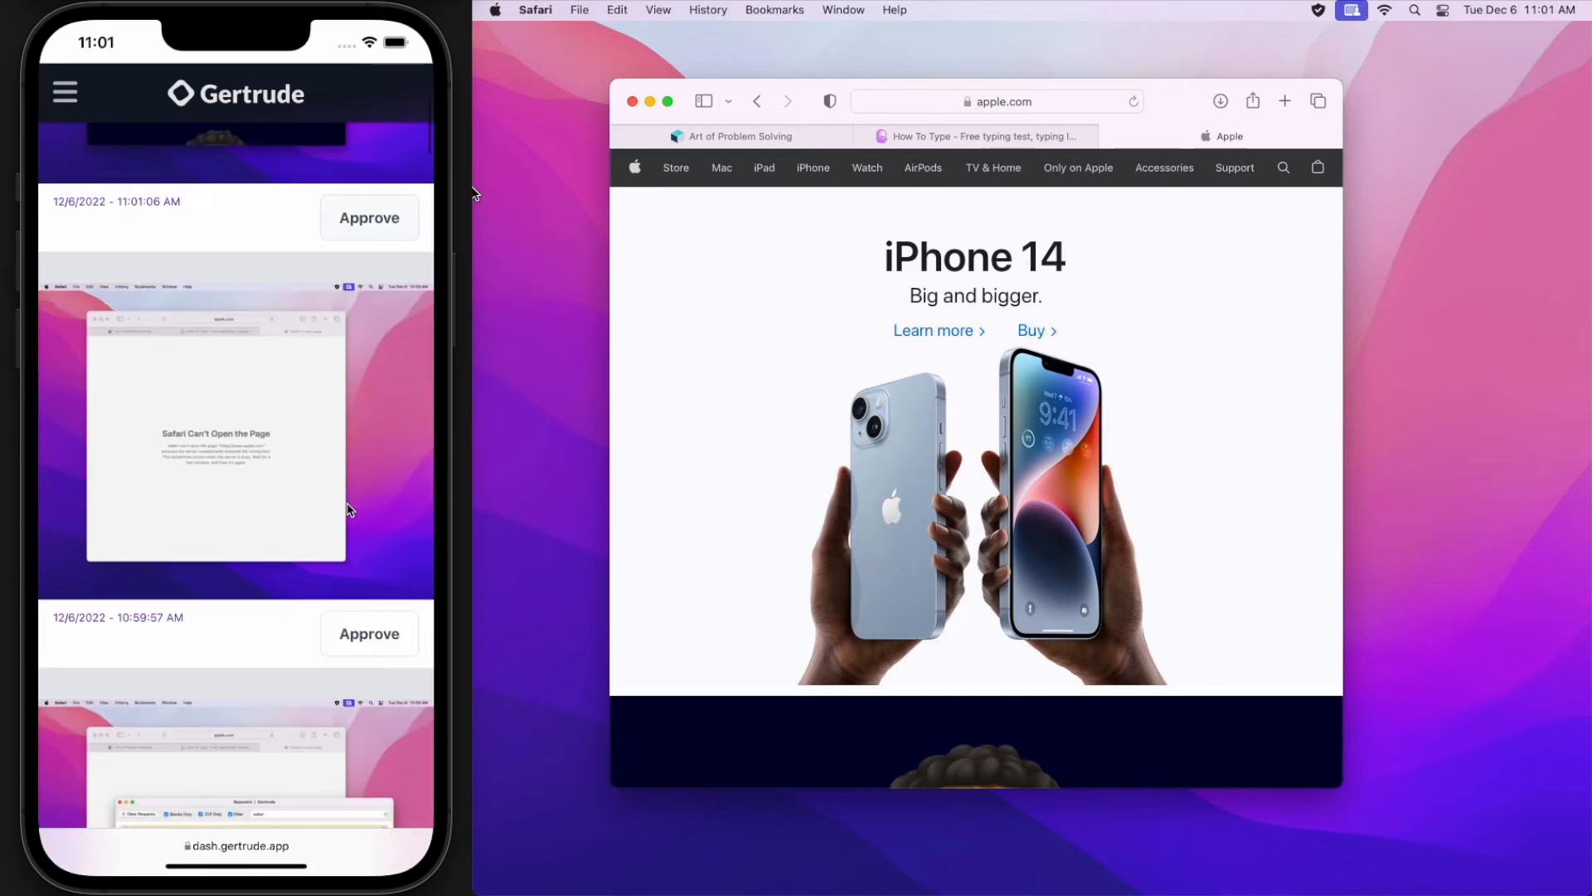
{"action": "scroll", "coordinate": [348, 509], "scroll_direction": "down", "scroll_amount": 10}
{"action": "scroll", "coordinate": [332, 297], "scroll_direction": "down", "scroll_amount": 7}
{"action": "scroll", "coordinate": [384, 476], "scroll_direction": "down", "scroll_amount": 15}
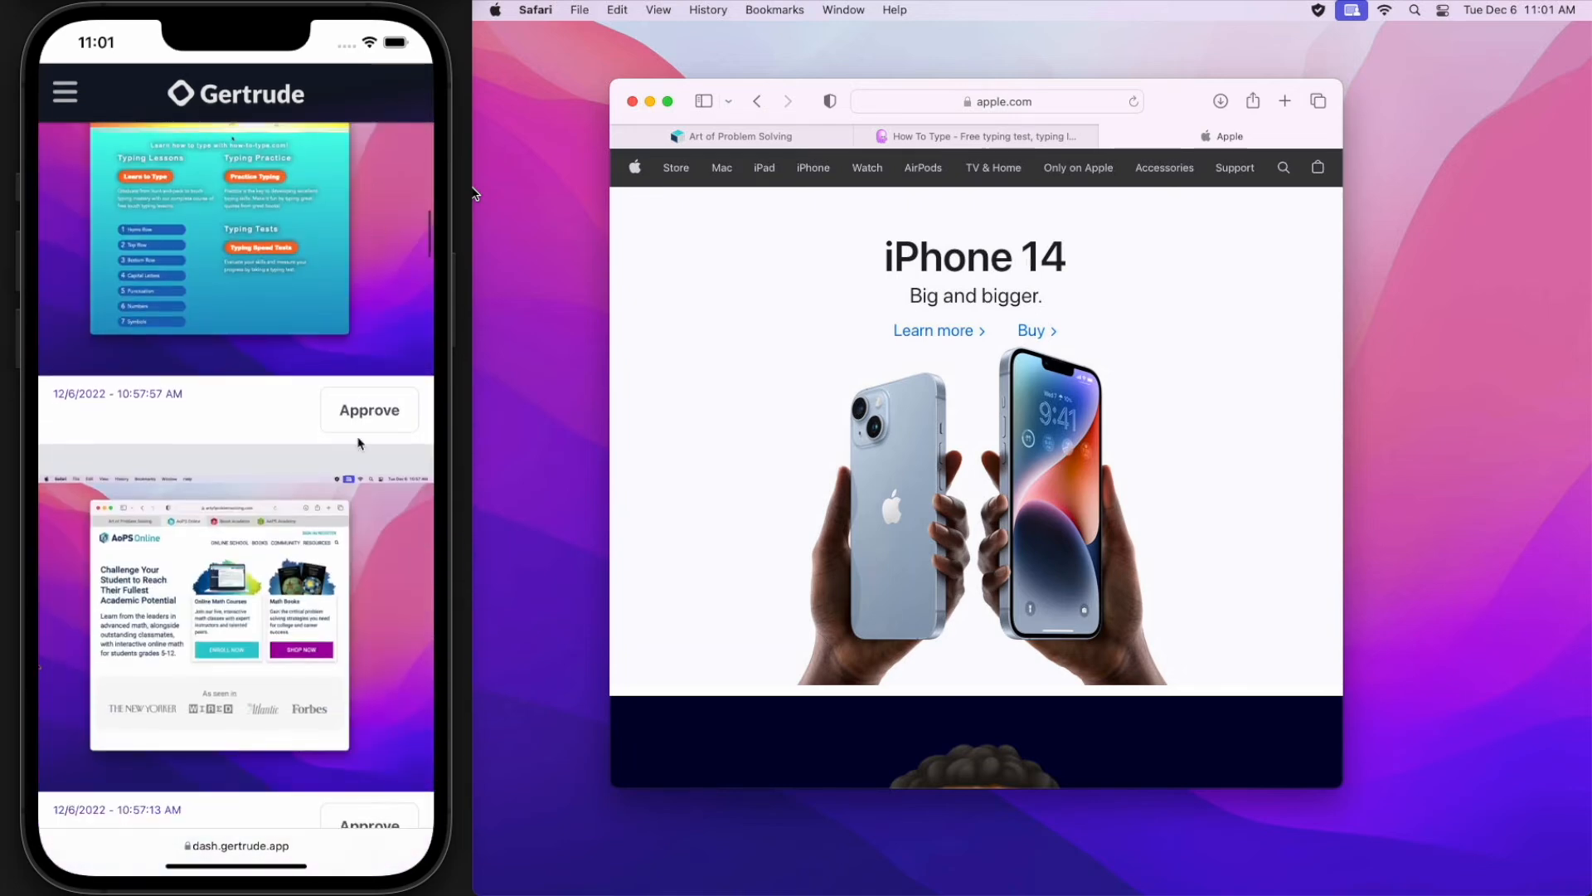
{"action": "scroll", "coordinate": [319, 248], "scroll_direction": "down", "scroll_amount": 15}
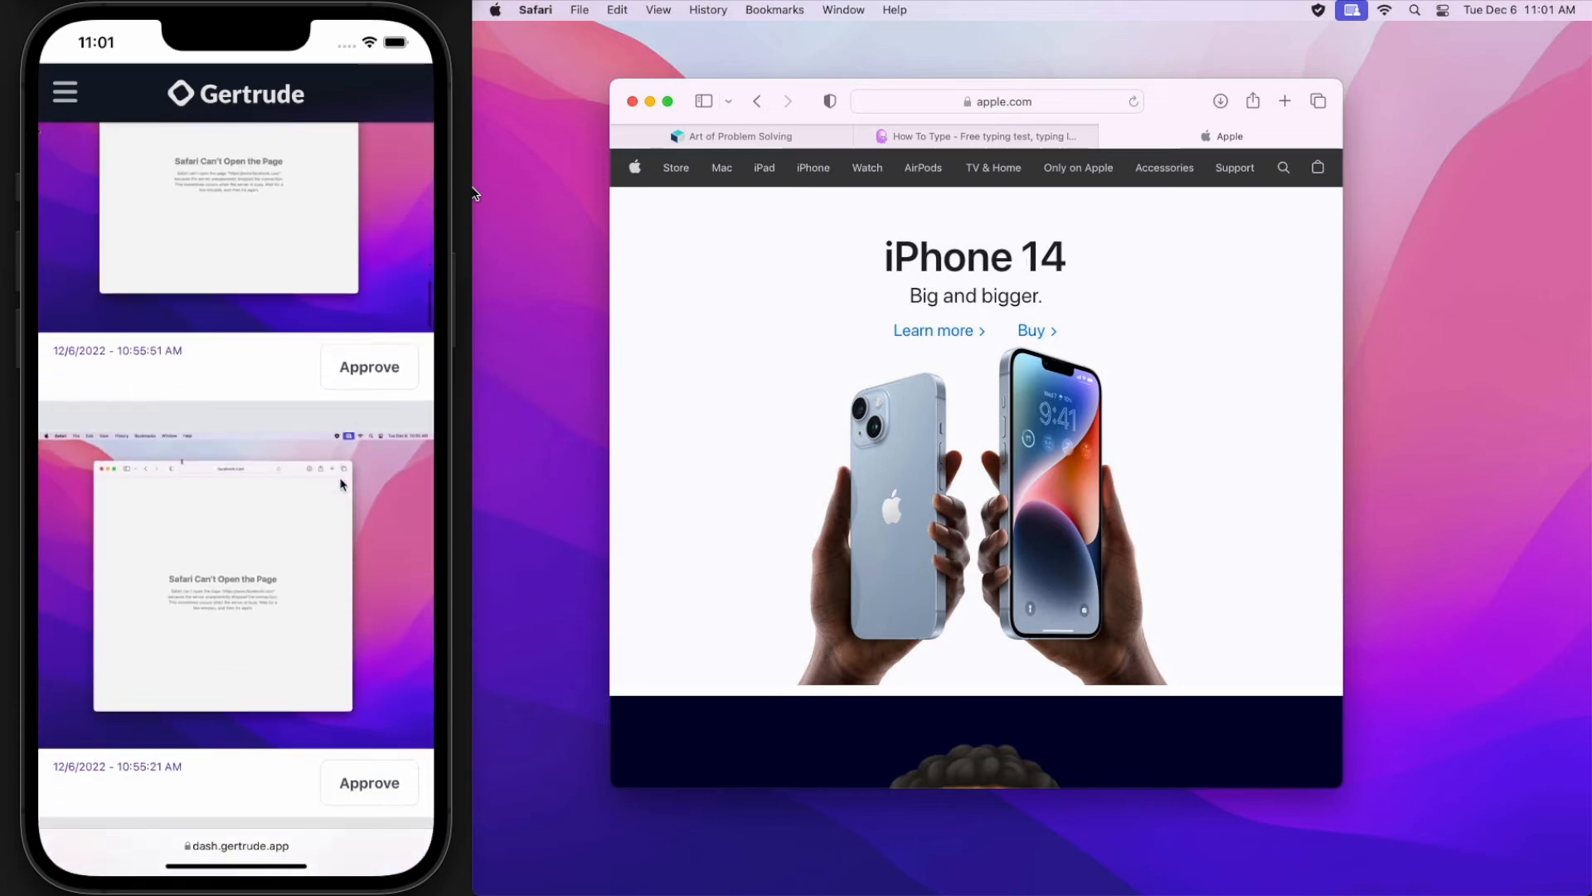
{"action": "scroll", "coordinate": [236, 477], "scroll_direction": "up", "scroll_amount": 15}
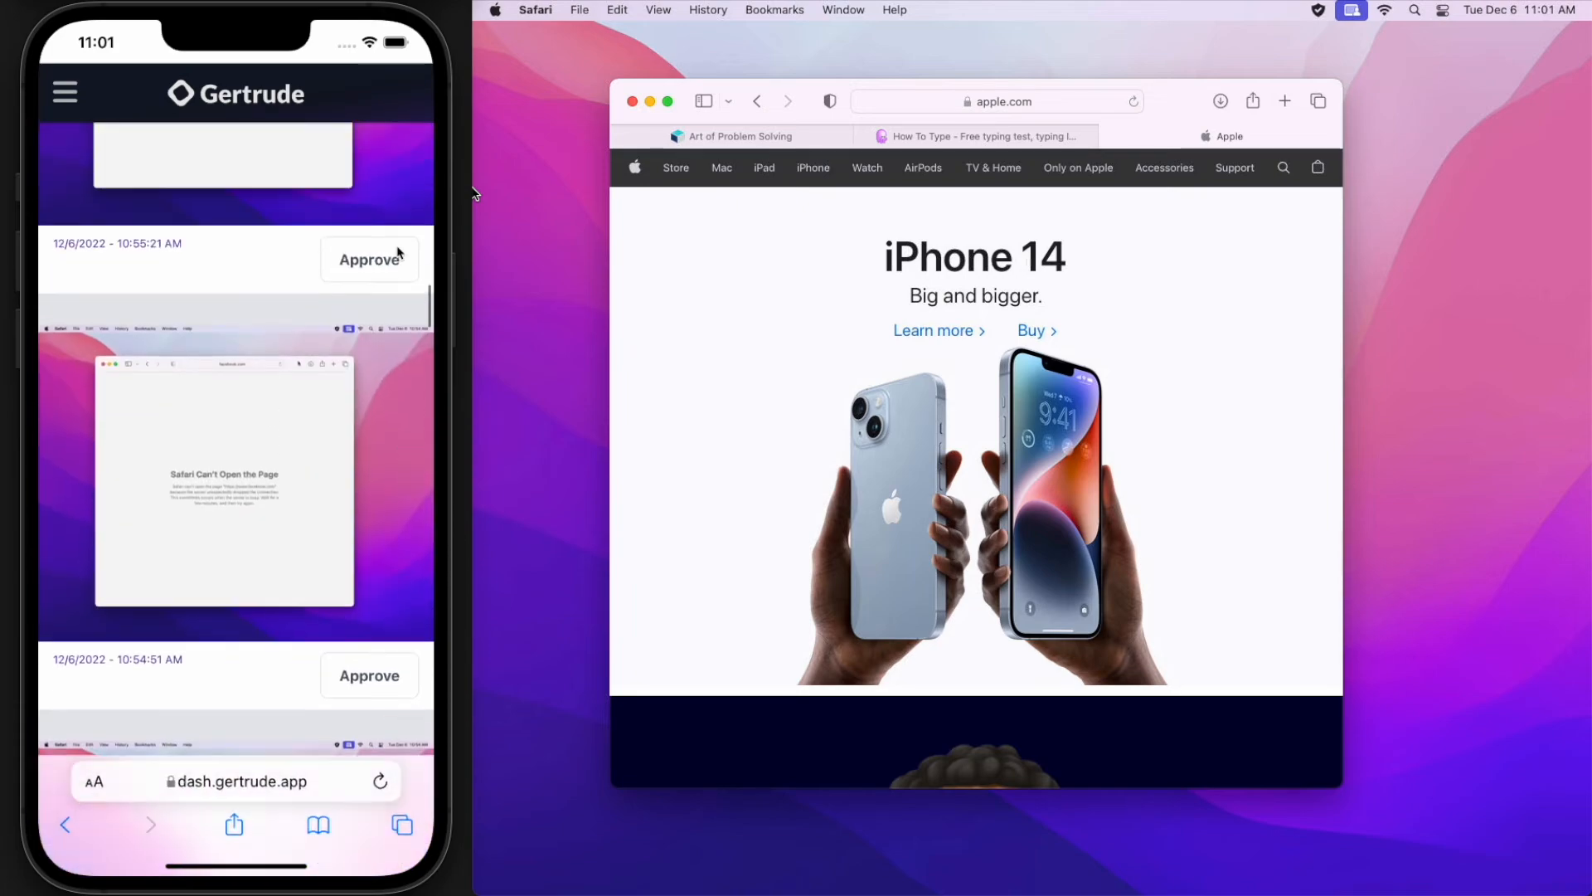
{"action": "scroll", "coordinate": [237, 435], "scroll_direction": "up", "scroll_amount": 15}
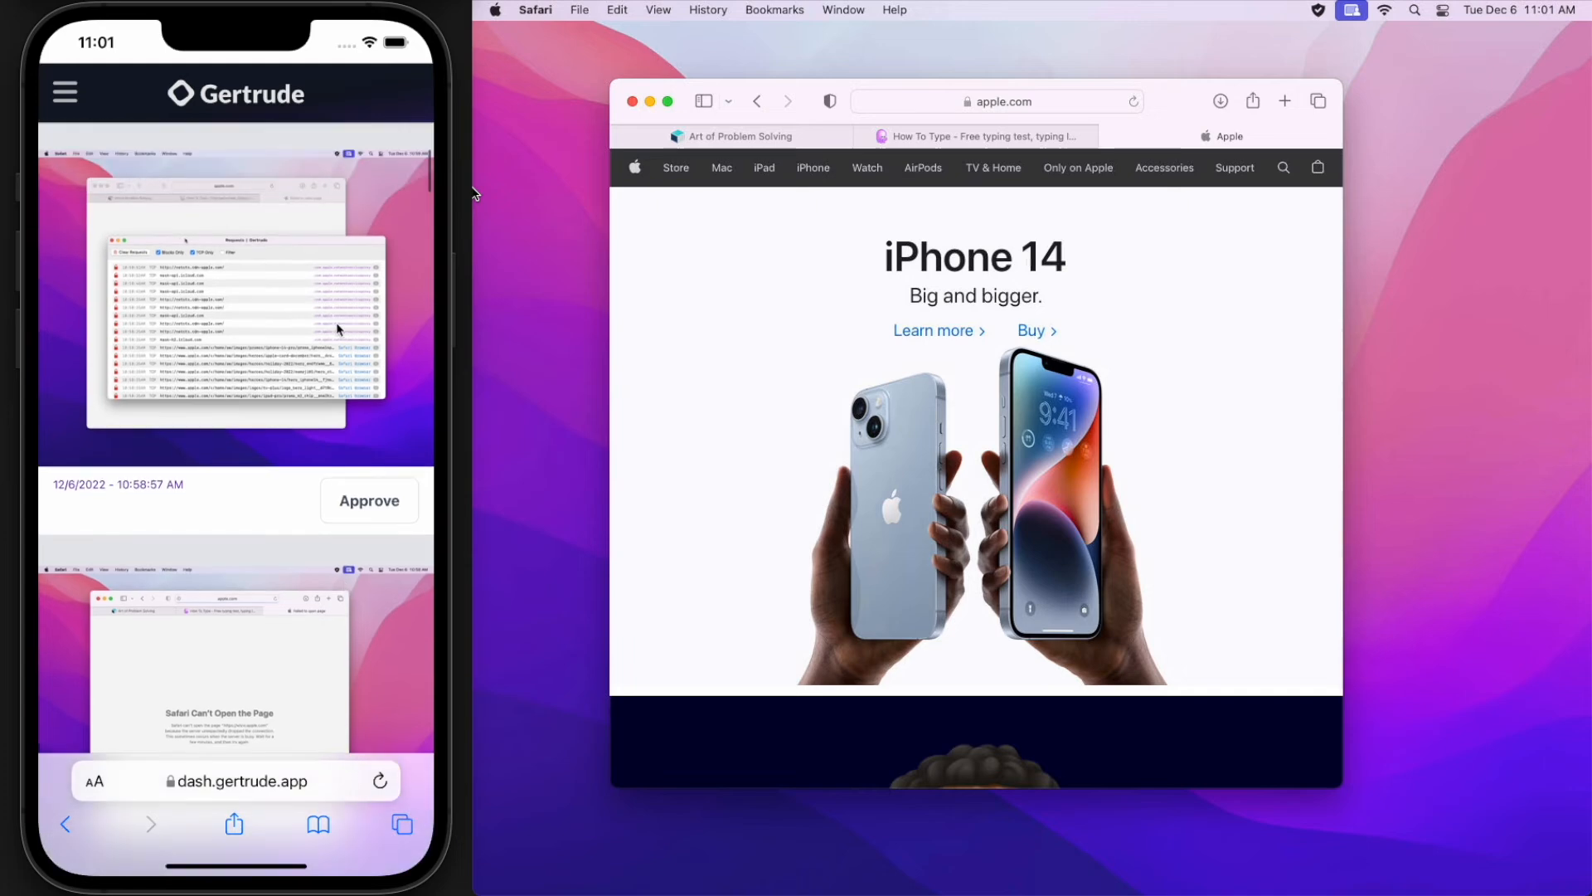
{"action": "scroll", "coordinate": [404, 595], "scroll_direction": "up", "scroll_amount": 2}
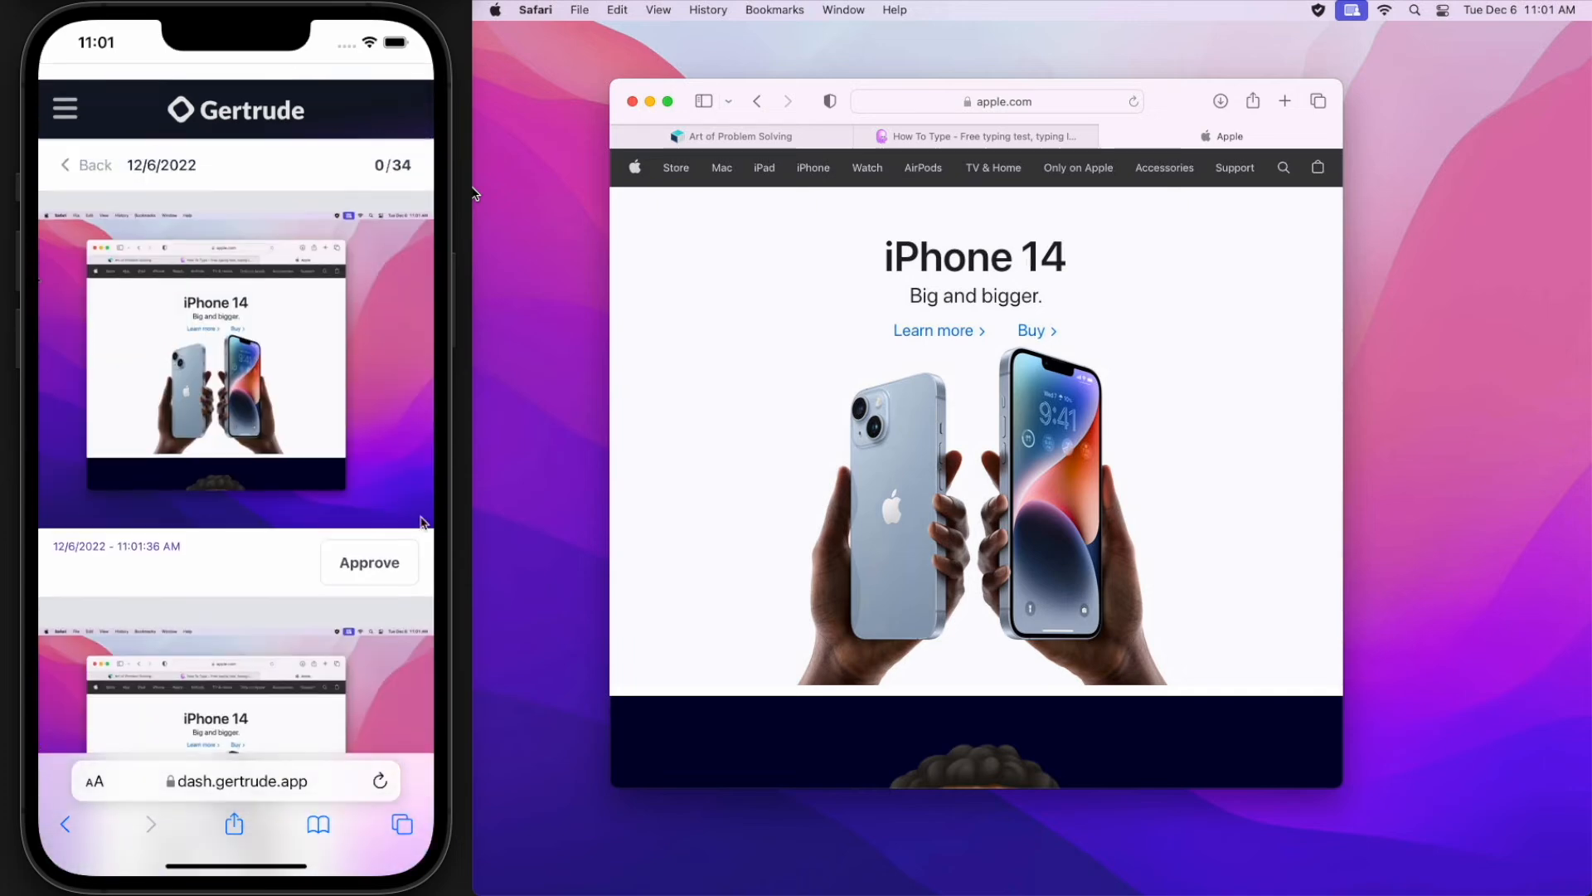
- Review the older 12/6/2022 activity items on the phone, including the keystrokes logged in Safari
{"action": "scroll", "coordinate": [383, 697], "scroll_direction": "down", "scroll_amount": 15}
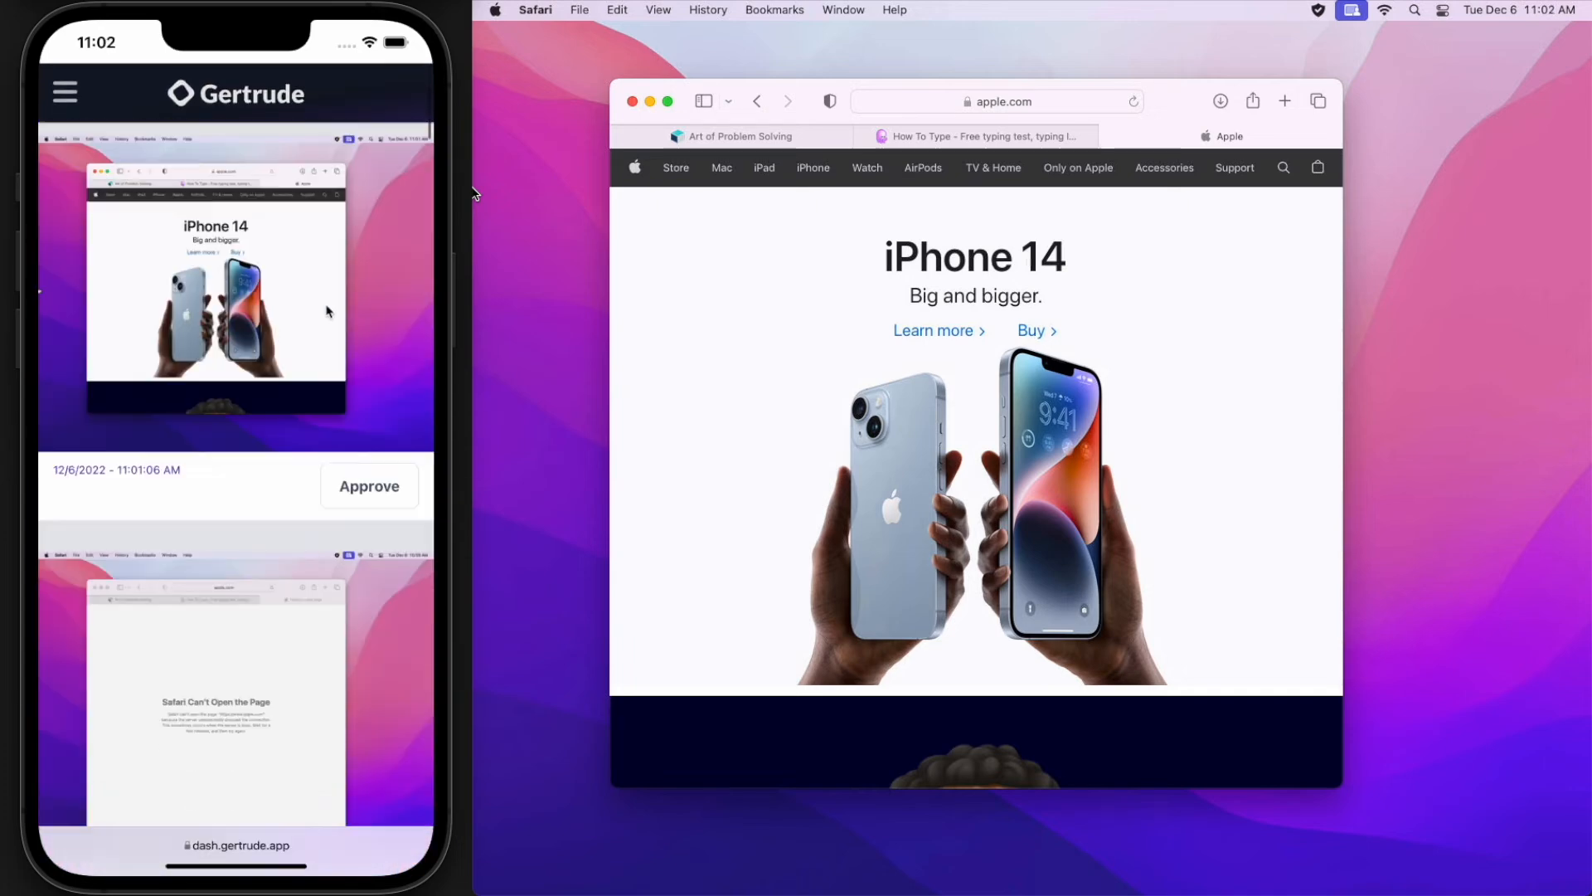
{"action": "scroll", "coordinate": [309, 262], "scroll_direction": "down", "scroll_amount": 15}
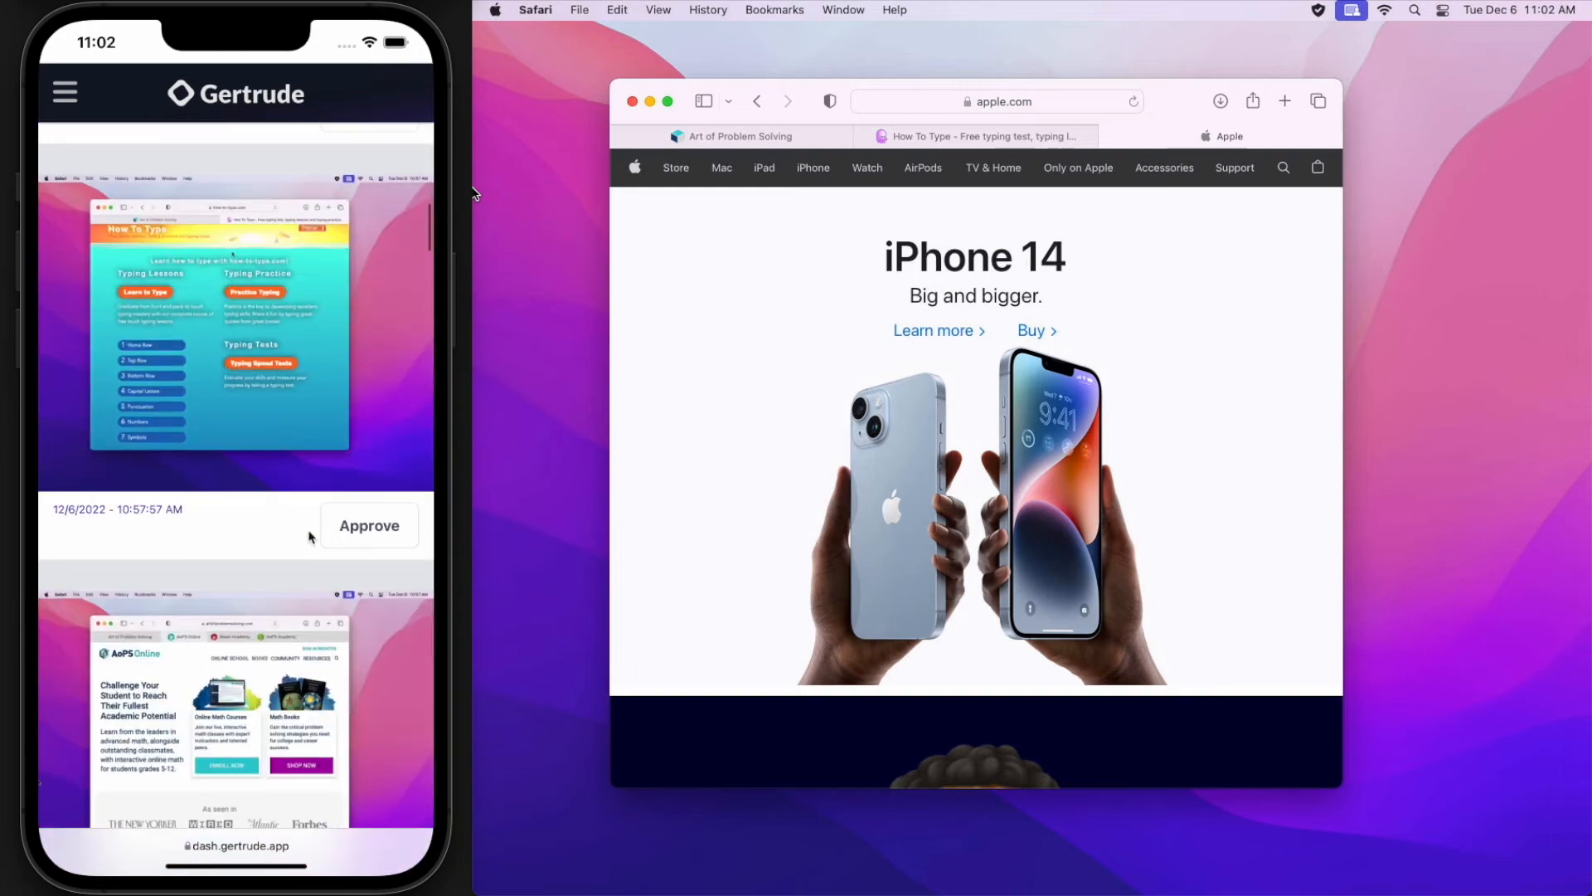
{"action": "scroll", "coordinate": [315, 174], "scroll_direction": "down", "scroll_amount": 15}
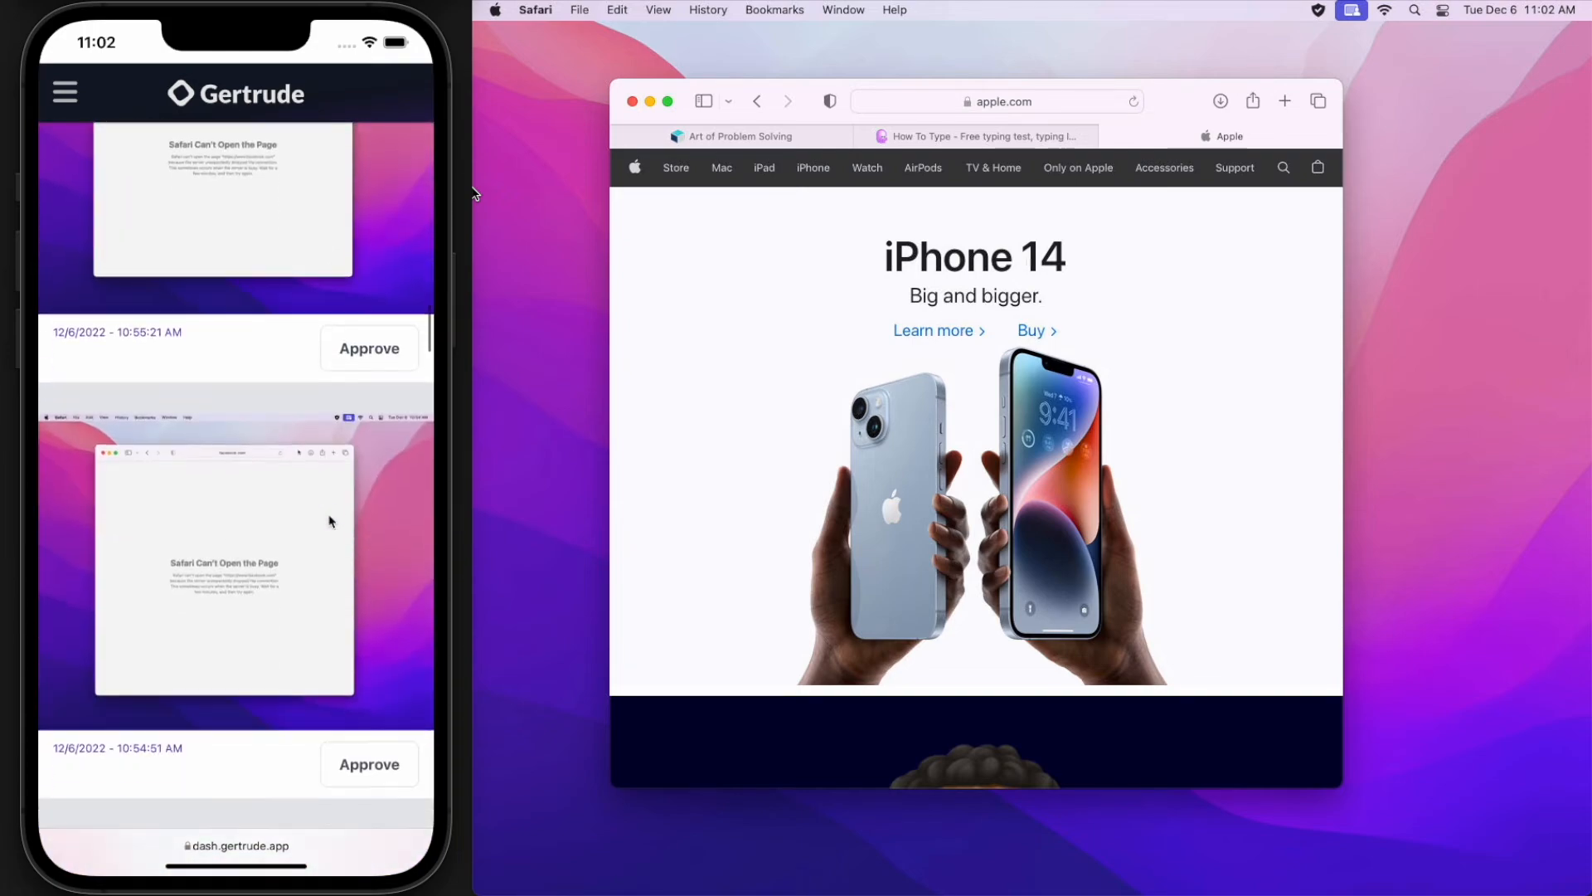
{"action": "scroll", "coordinate": [323, 252], "scroll_direction": "down", "scroll_amount": 15}
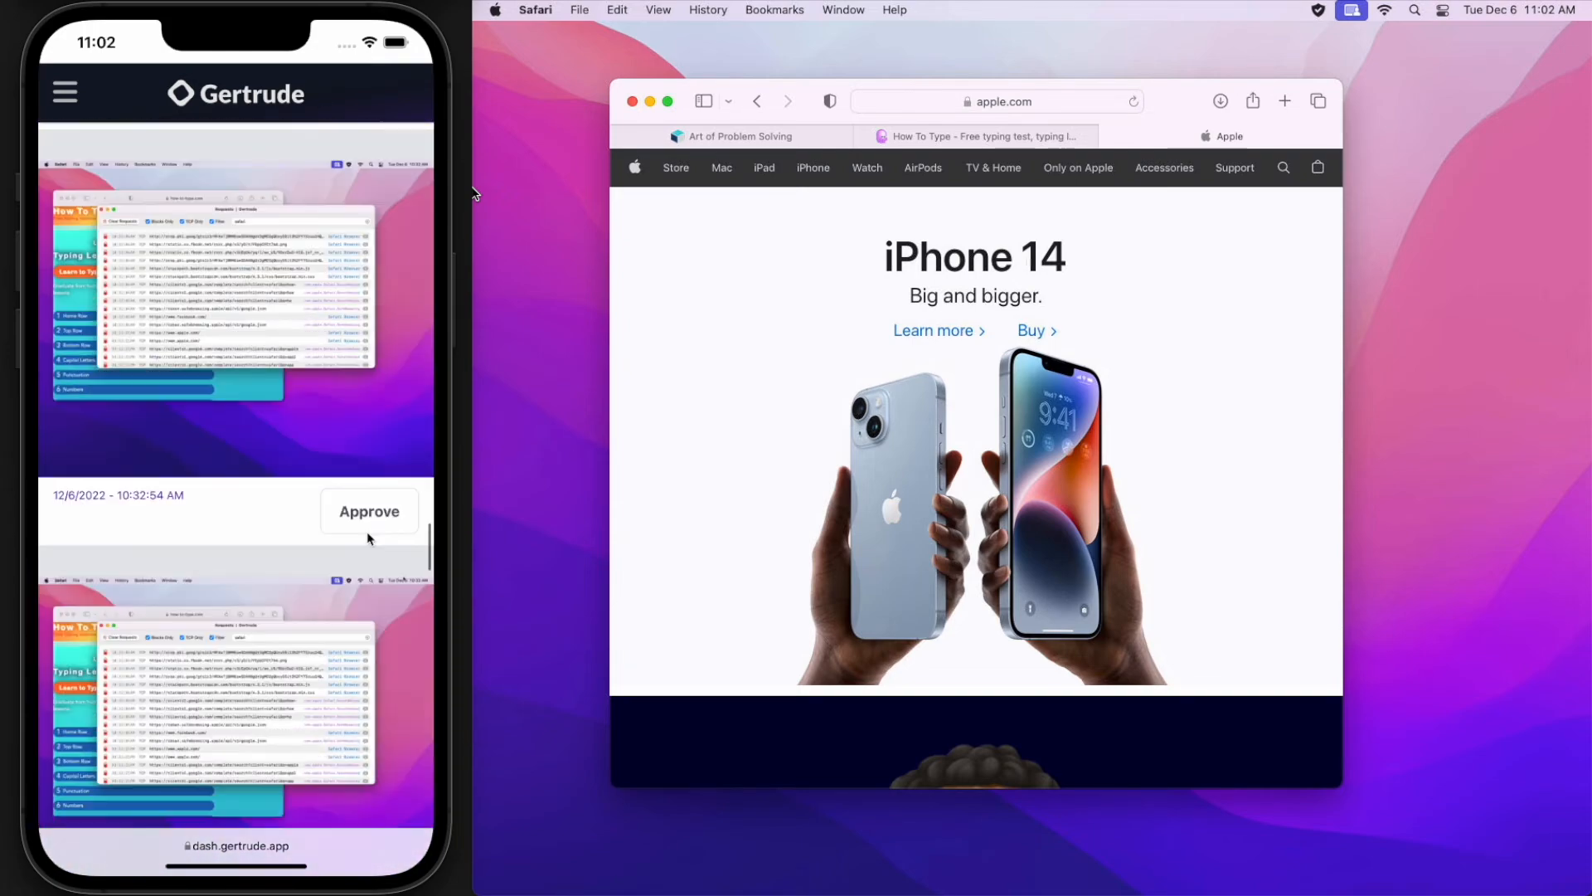
{"action": "scroll", "coordinate": [335, 248], "scroll_direction": "up", "scroll_amount": 15}
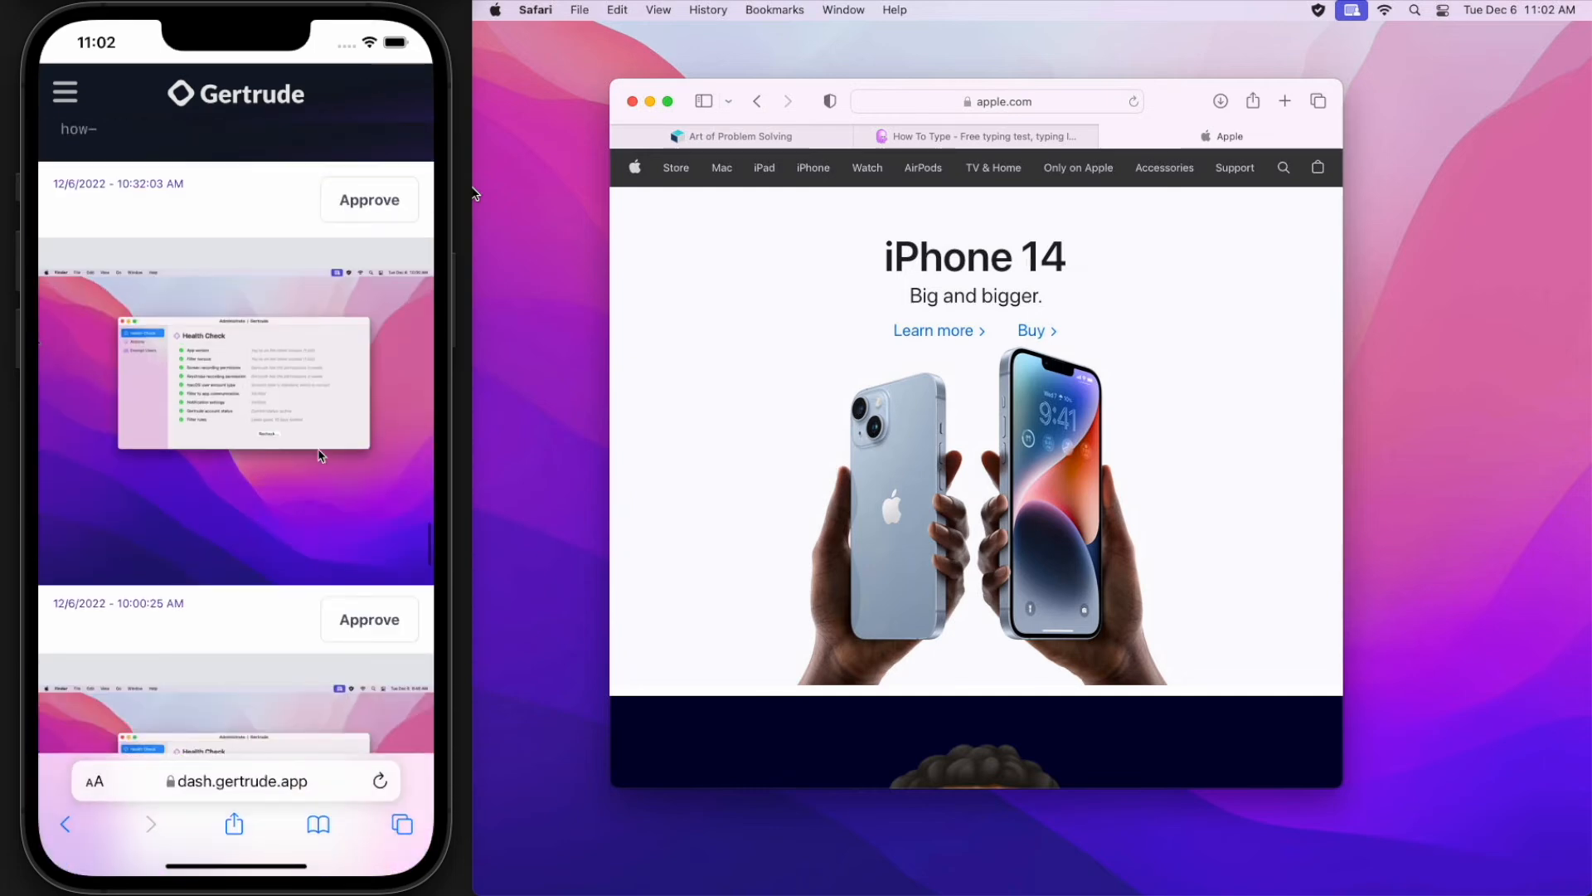
{"action": "scroll", "coordinate": [203, 503], "scroll_direction": "down", "scroll_amount": 5}
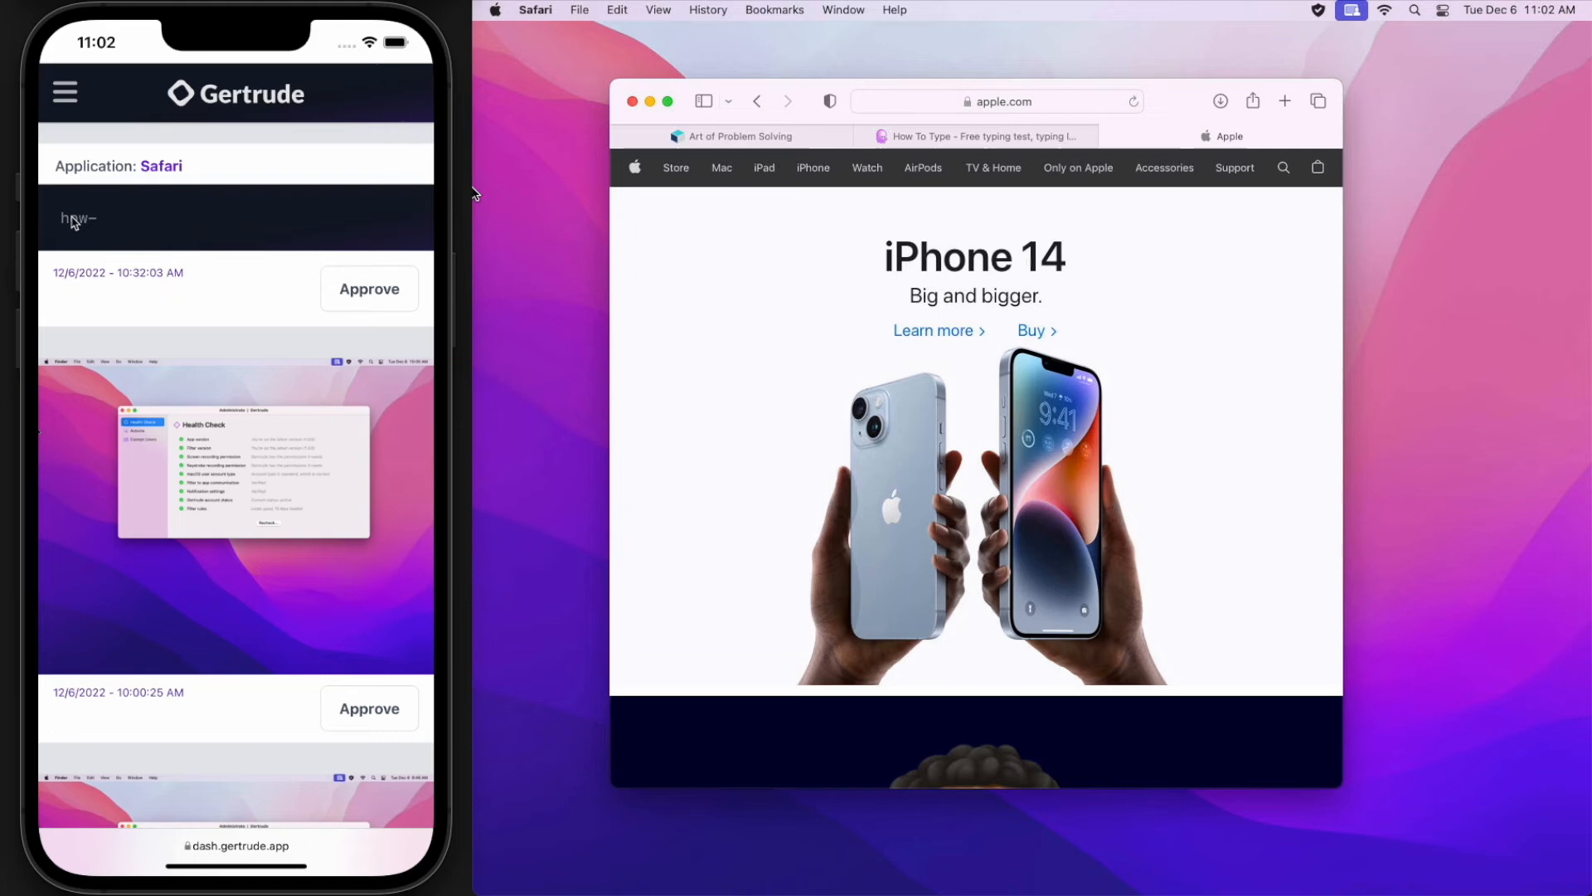
- Go through the remaining 12/6/2022 activity items and approve all of them at once
{"action": "left_click_drag", "start_coordinate": [281, 597], "coordinate": [311, 273]}
{"action": "left_click_drag", "start_coordinate": [316, 433], "coordinate": [313, 106]}
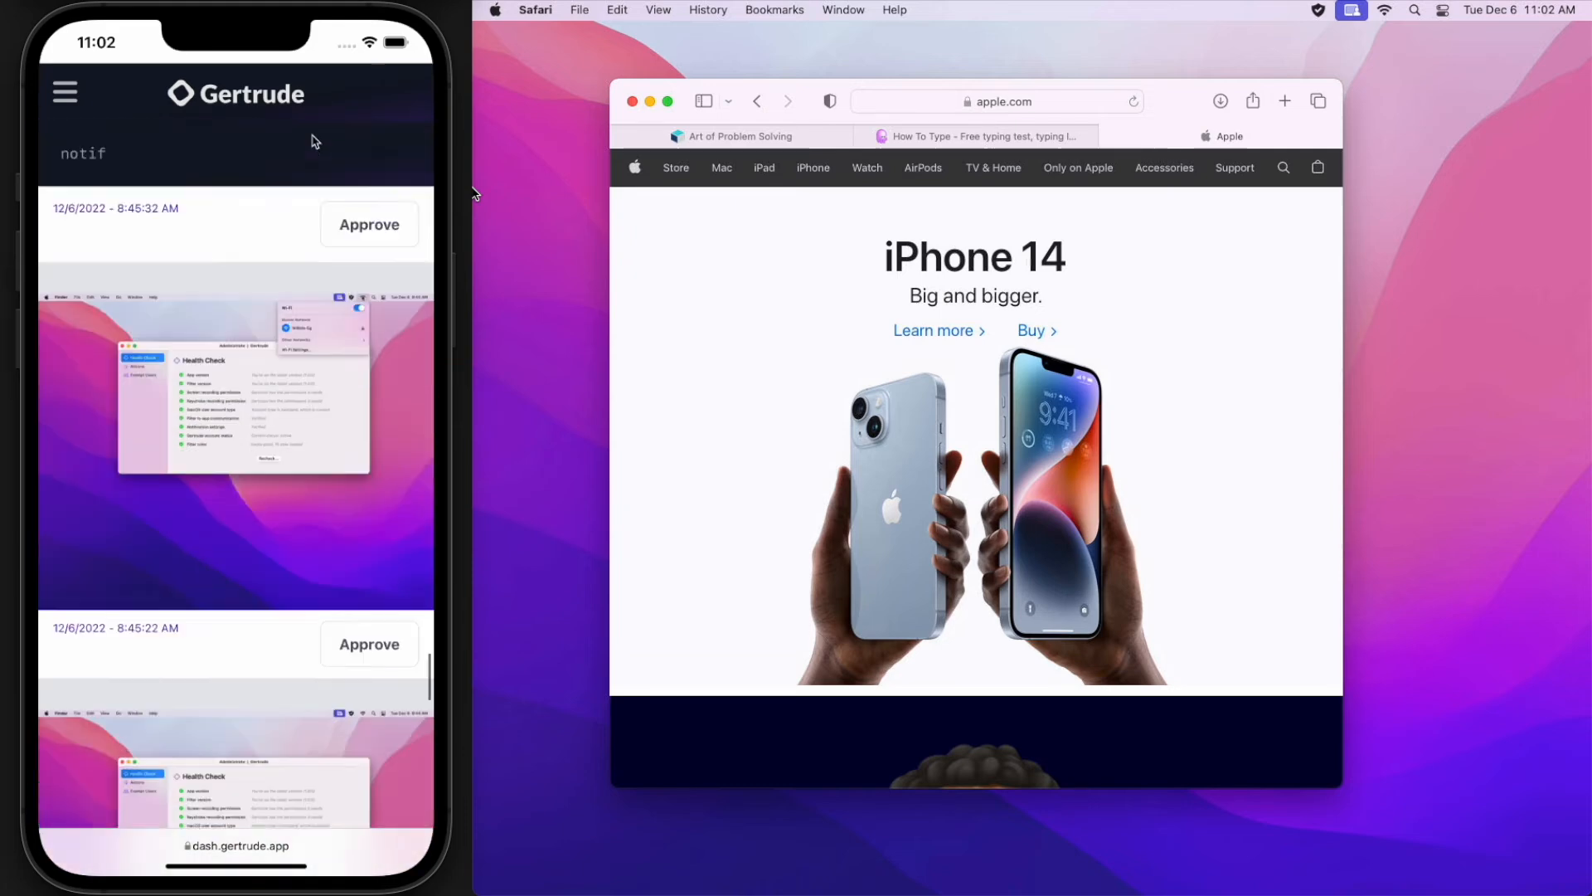
{"action": "left_click_drag", "start_coordinate": [329, 461], "coordinate": [321, 162]}
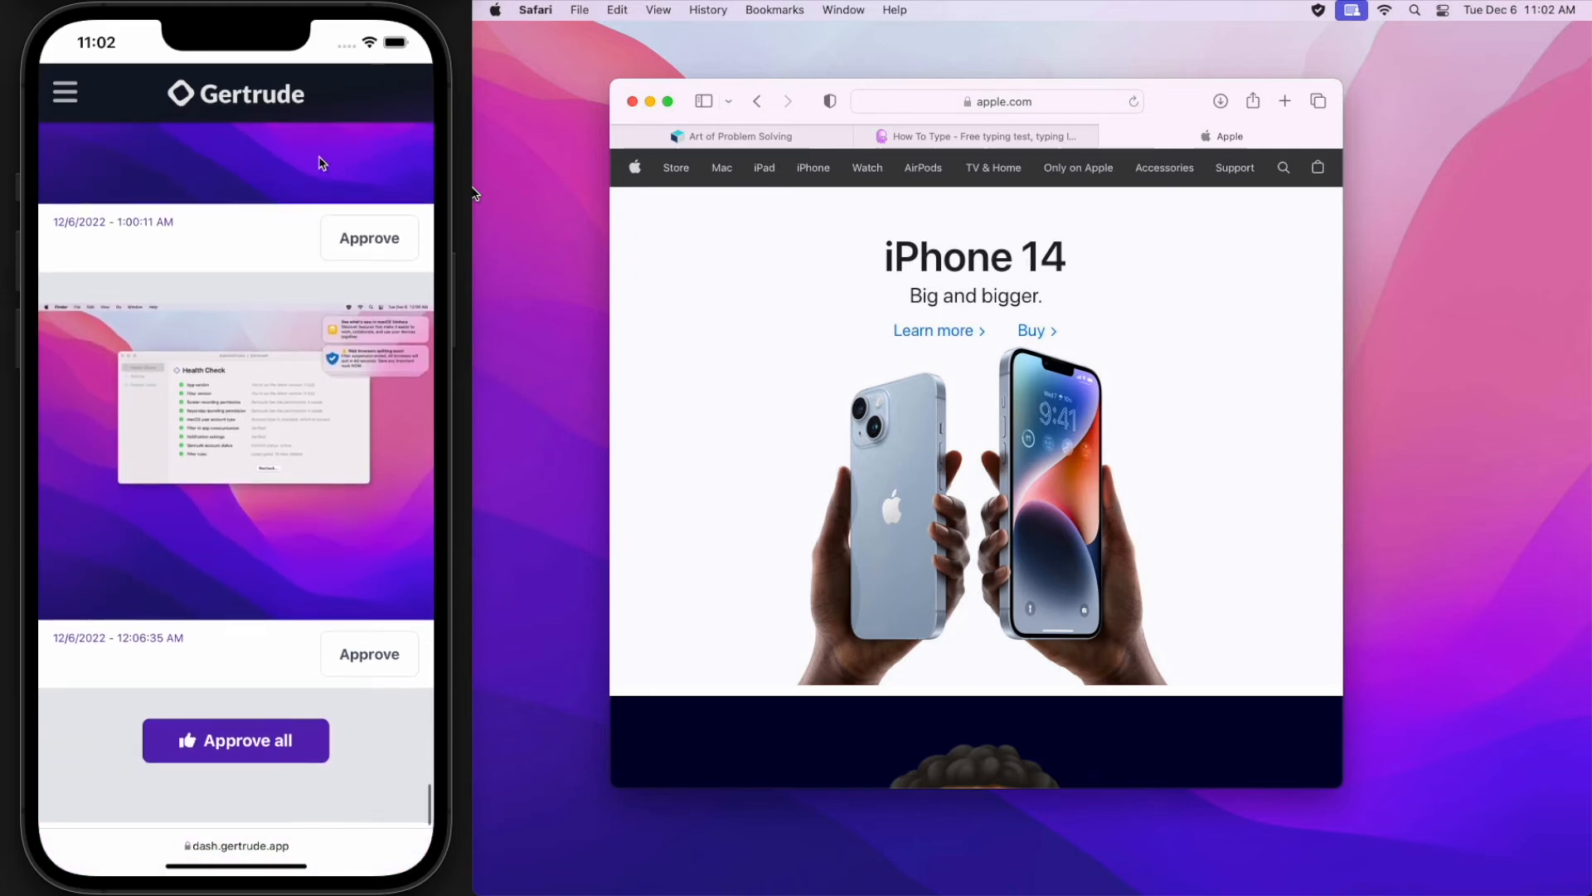
{"action": "left_click", "coordinate": [237, 739]}
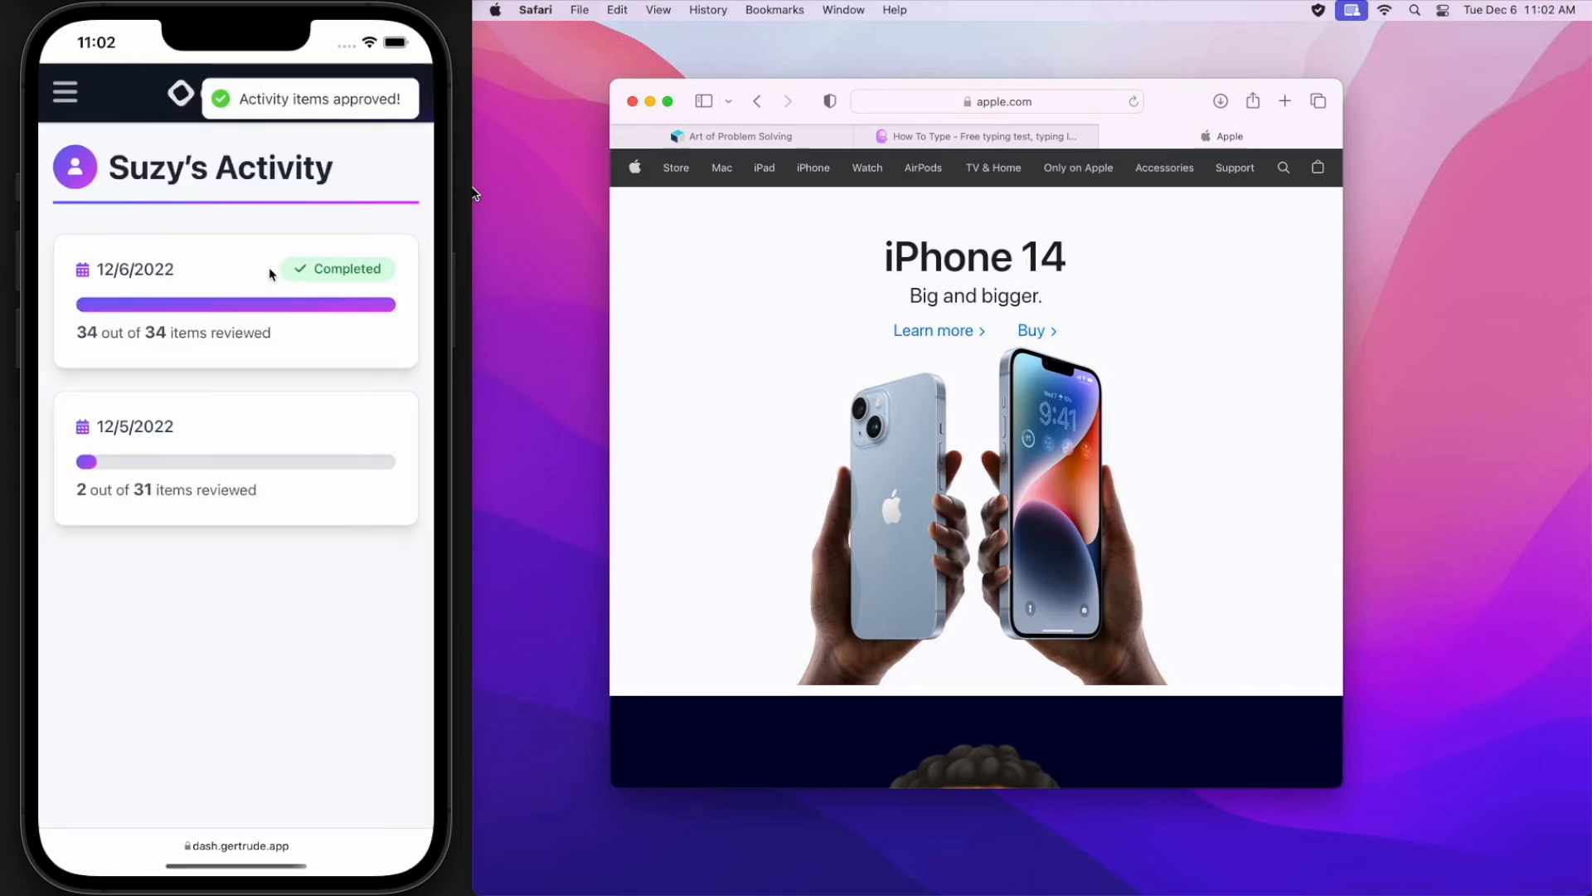
- Open the dashboard on the phone and review its activity, user status and recent screenshots sections
{"action": "left_click", "coordinate": [82, 101]}
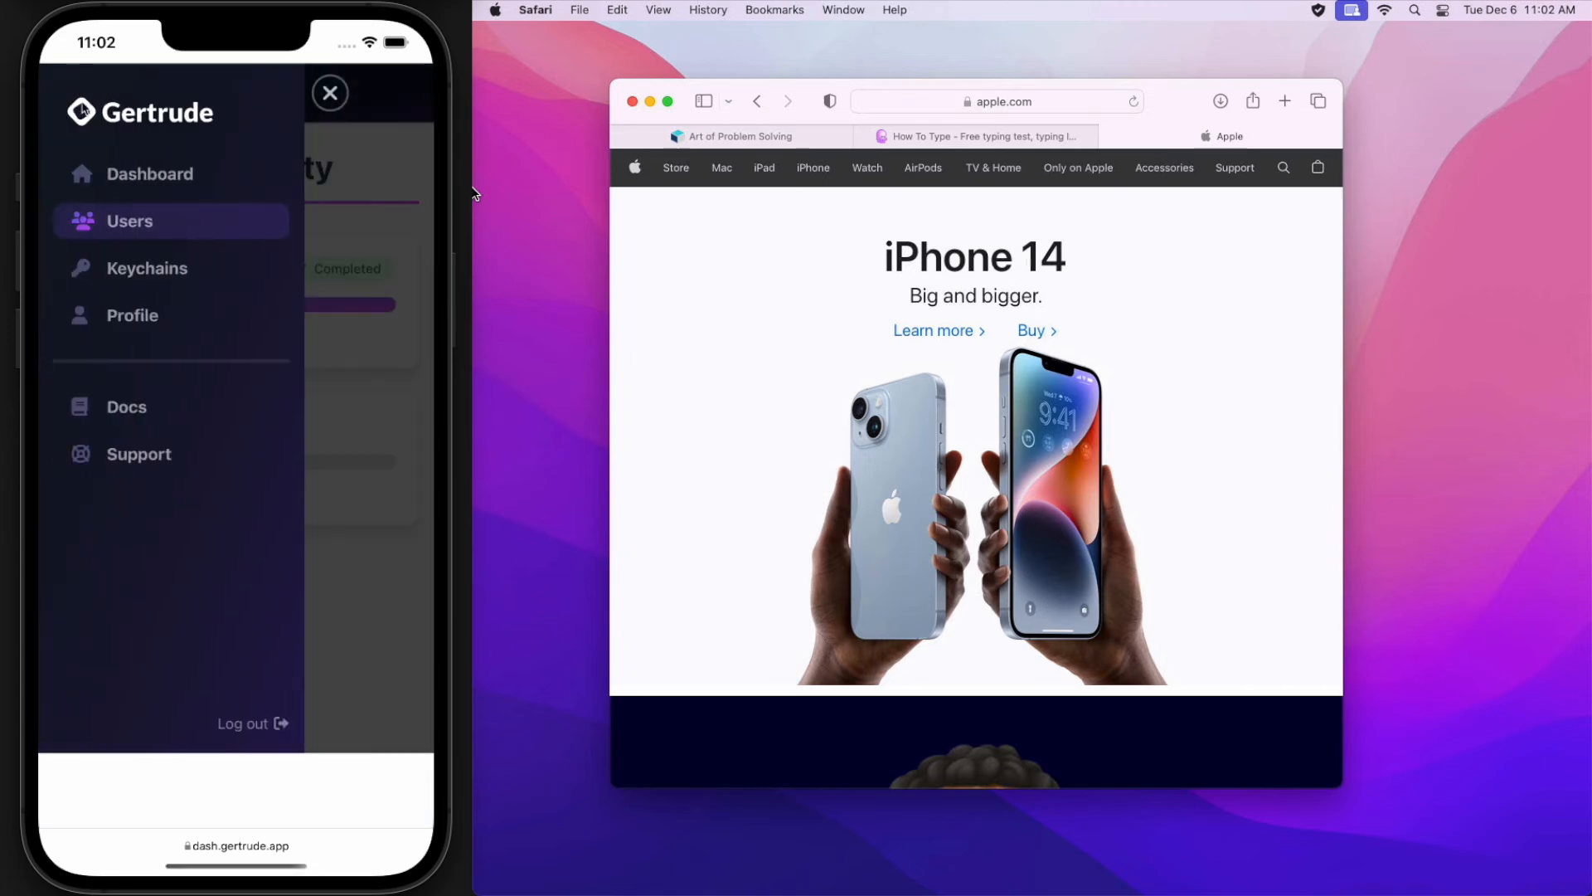
{"action": "left_click", "coordinate": [173, 176]}
{"action": "left_click_drag", "start_coordinate": [249, 571], "coordinate": [270, 322]}
{"action": "left_click_drag", "start_coordinate": [315, 555], "coordinate": [319, 583]}
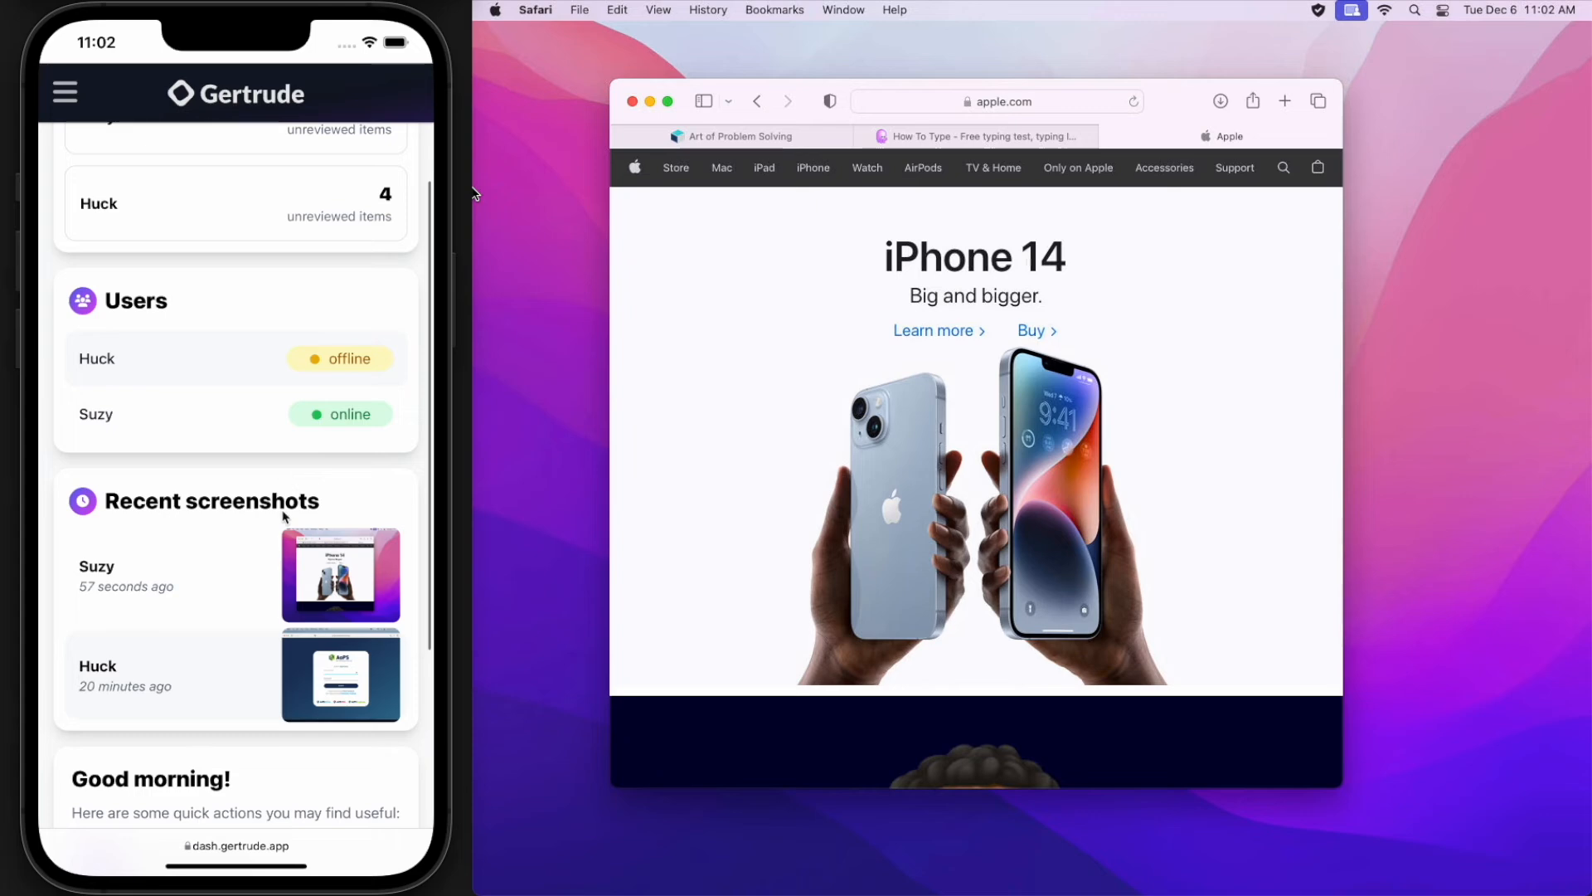
{"action": "left_click_drag", "start_coordinate": [284, 336], "coordinate": [284, 492]}
{"action": "left_click_drag", "start_coordinate": [261, 214], "coordinate": [272, 258]}
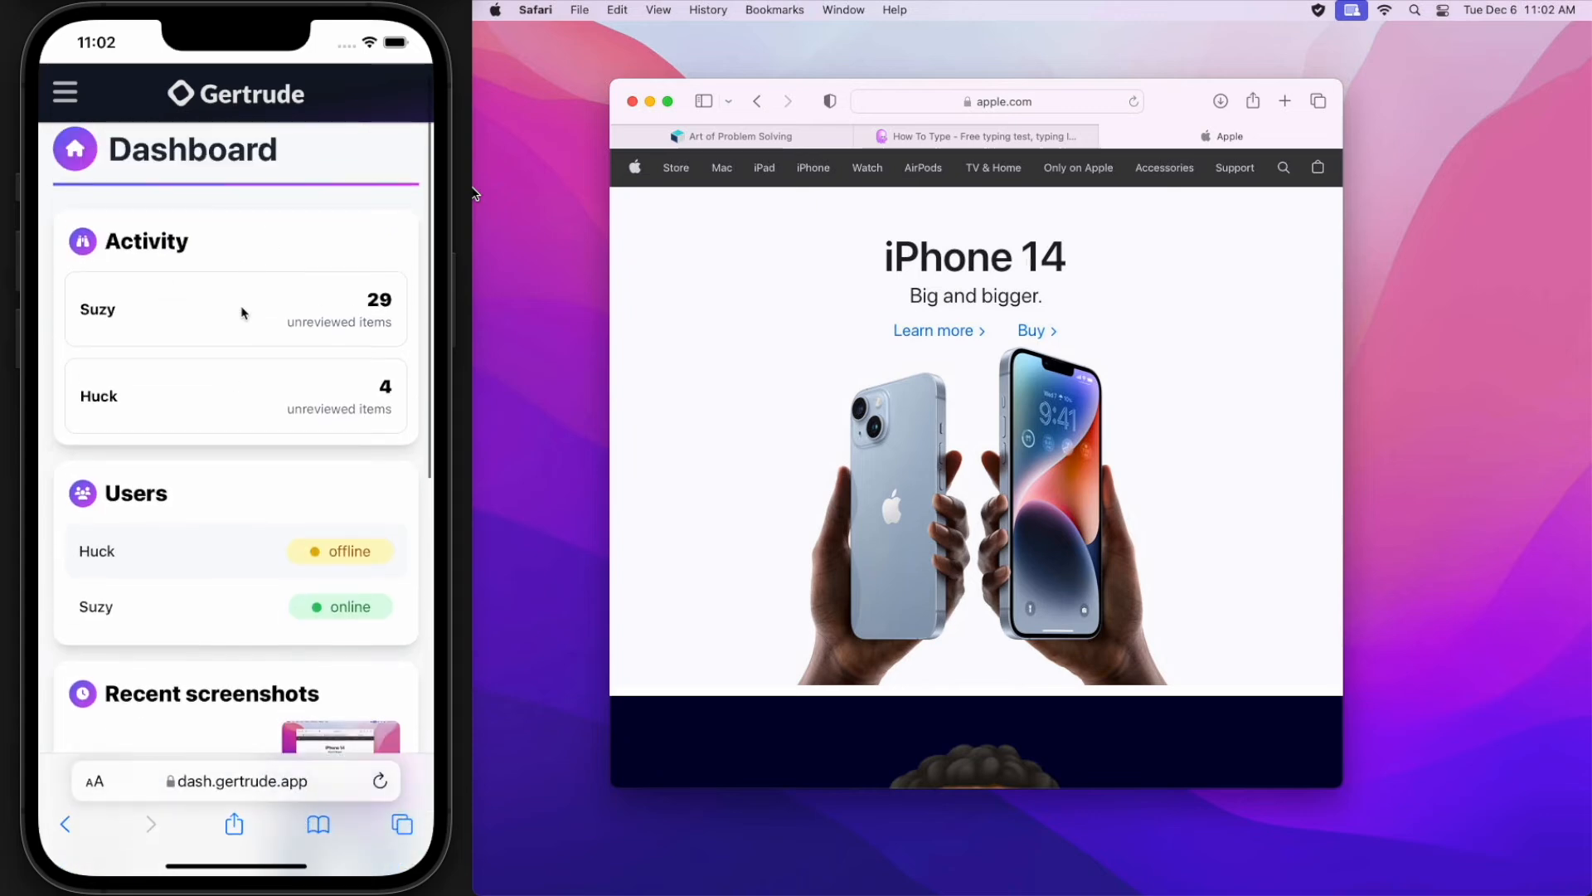
{"action": "scroll", "coordinate": [244, 302], "scroll_direction": "up", "scroll_amount": 2}
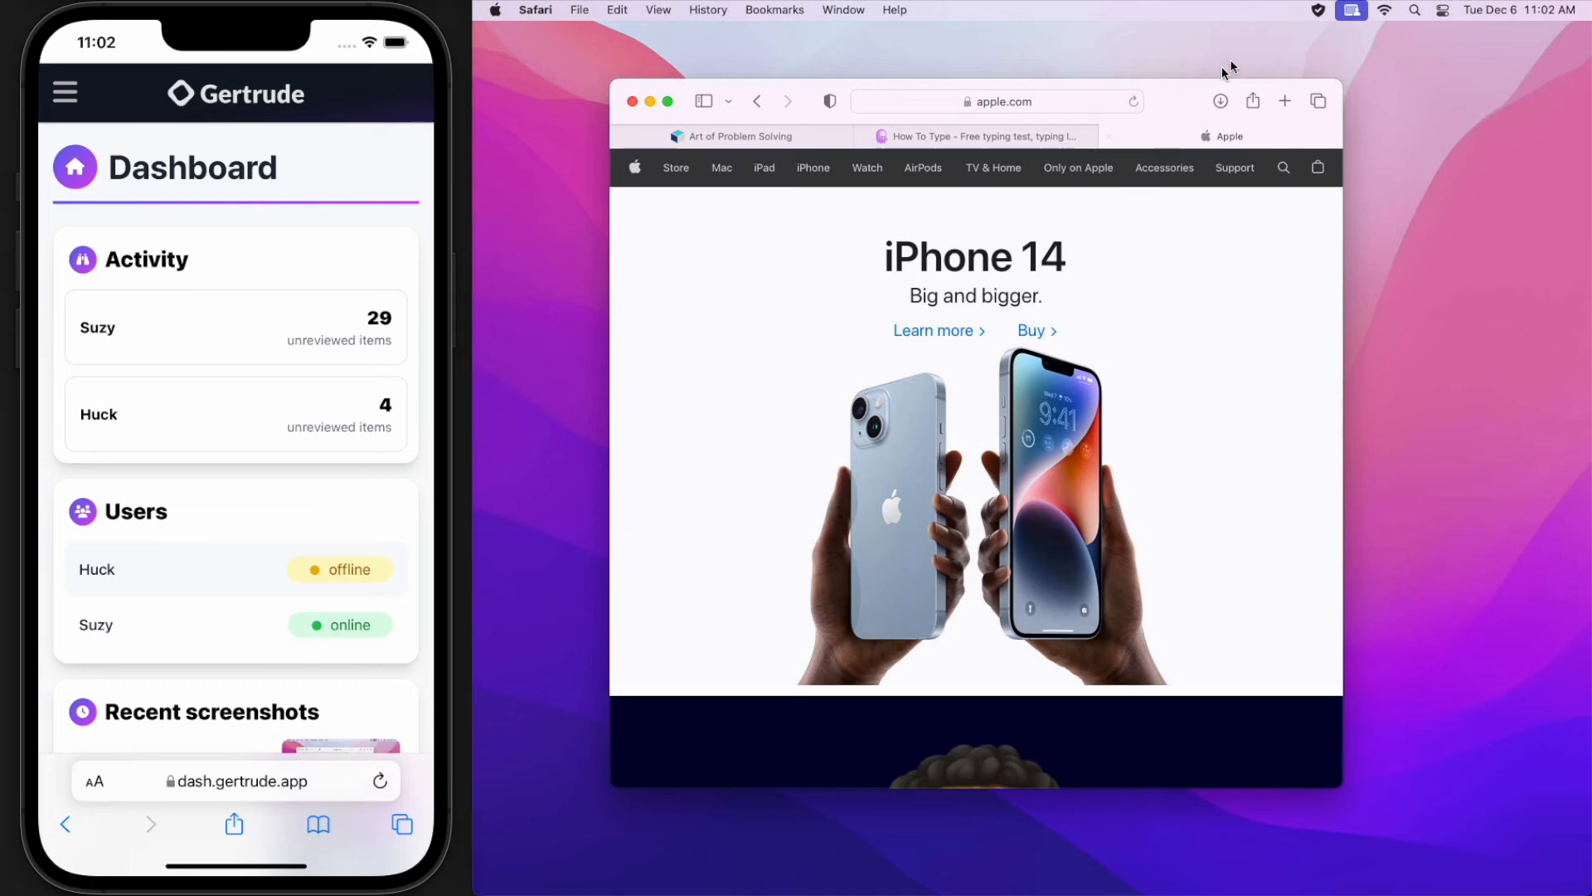
- Check the internet filter status and available options in Gertrude's menu on the Mac, and close it
{"action": "left_click", "coordinate": [1319, 10]}
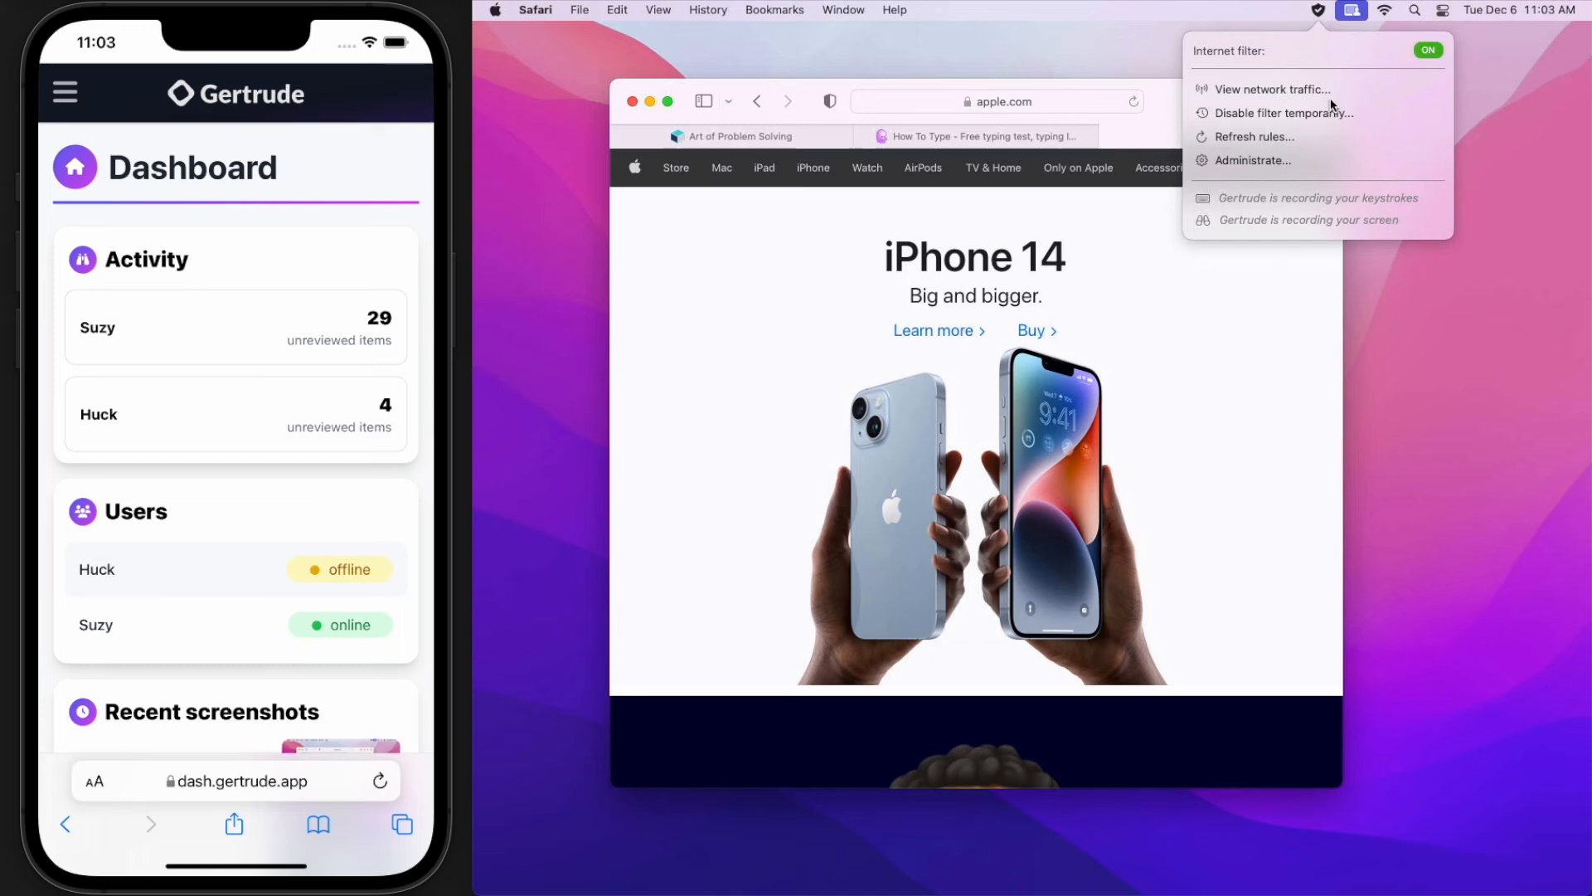
{"action": "left_click", "coordinate": [1318, 12]}
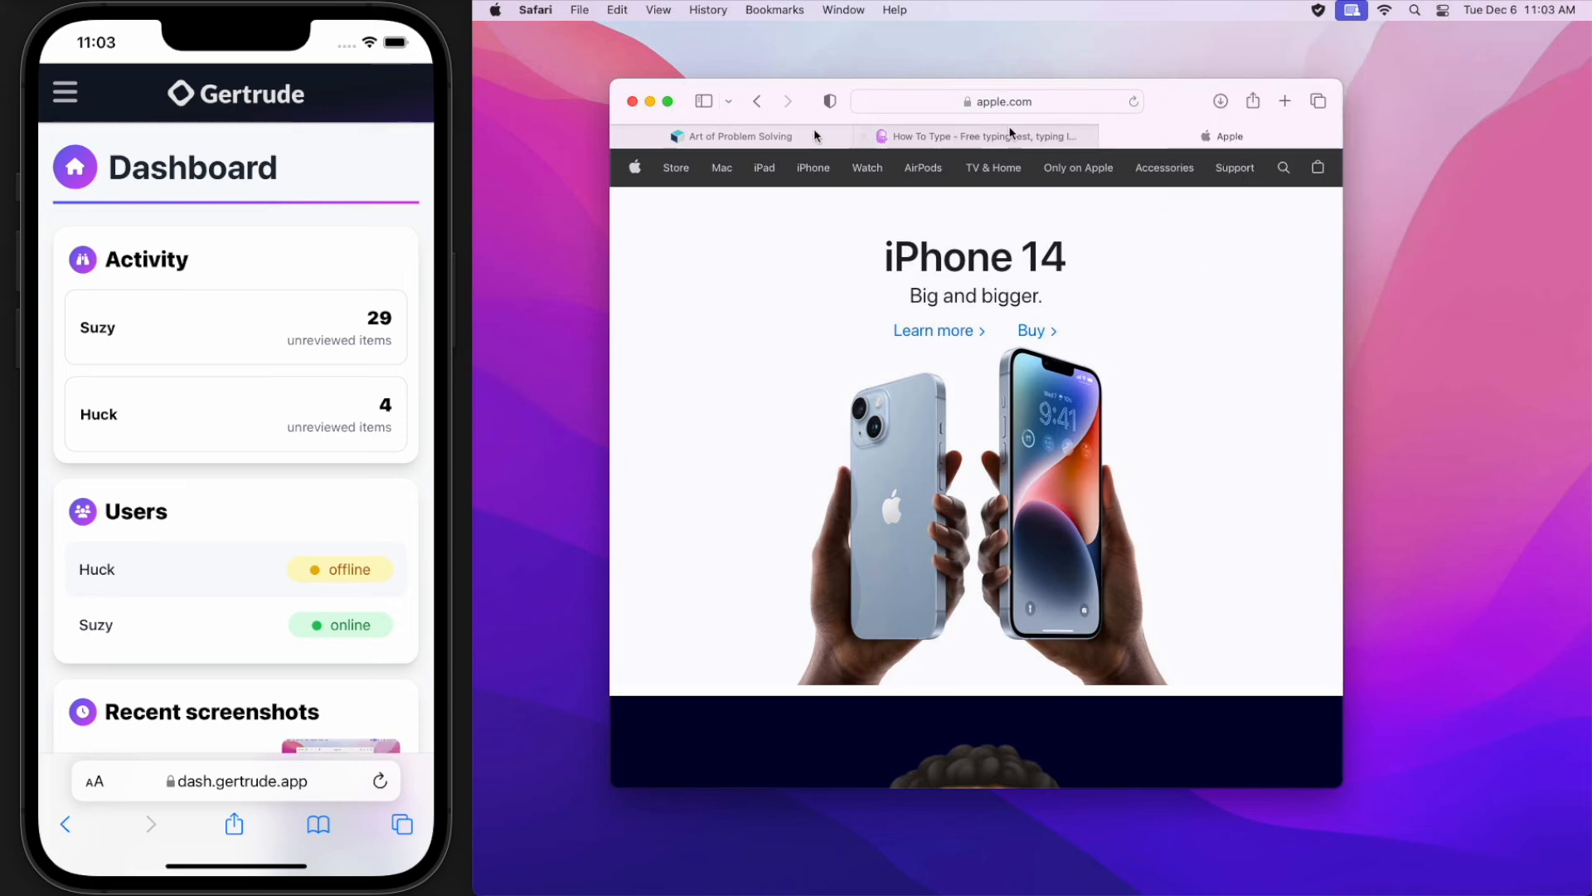
{"action": "scroll", "coordinate": [281, 299], "scroll_direction": "up", "scroll_amount": 2}
{"action": "scroll", "coordinate": [280, 248], "scroll_direction": "down", "scroll_amount": 2}
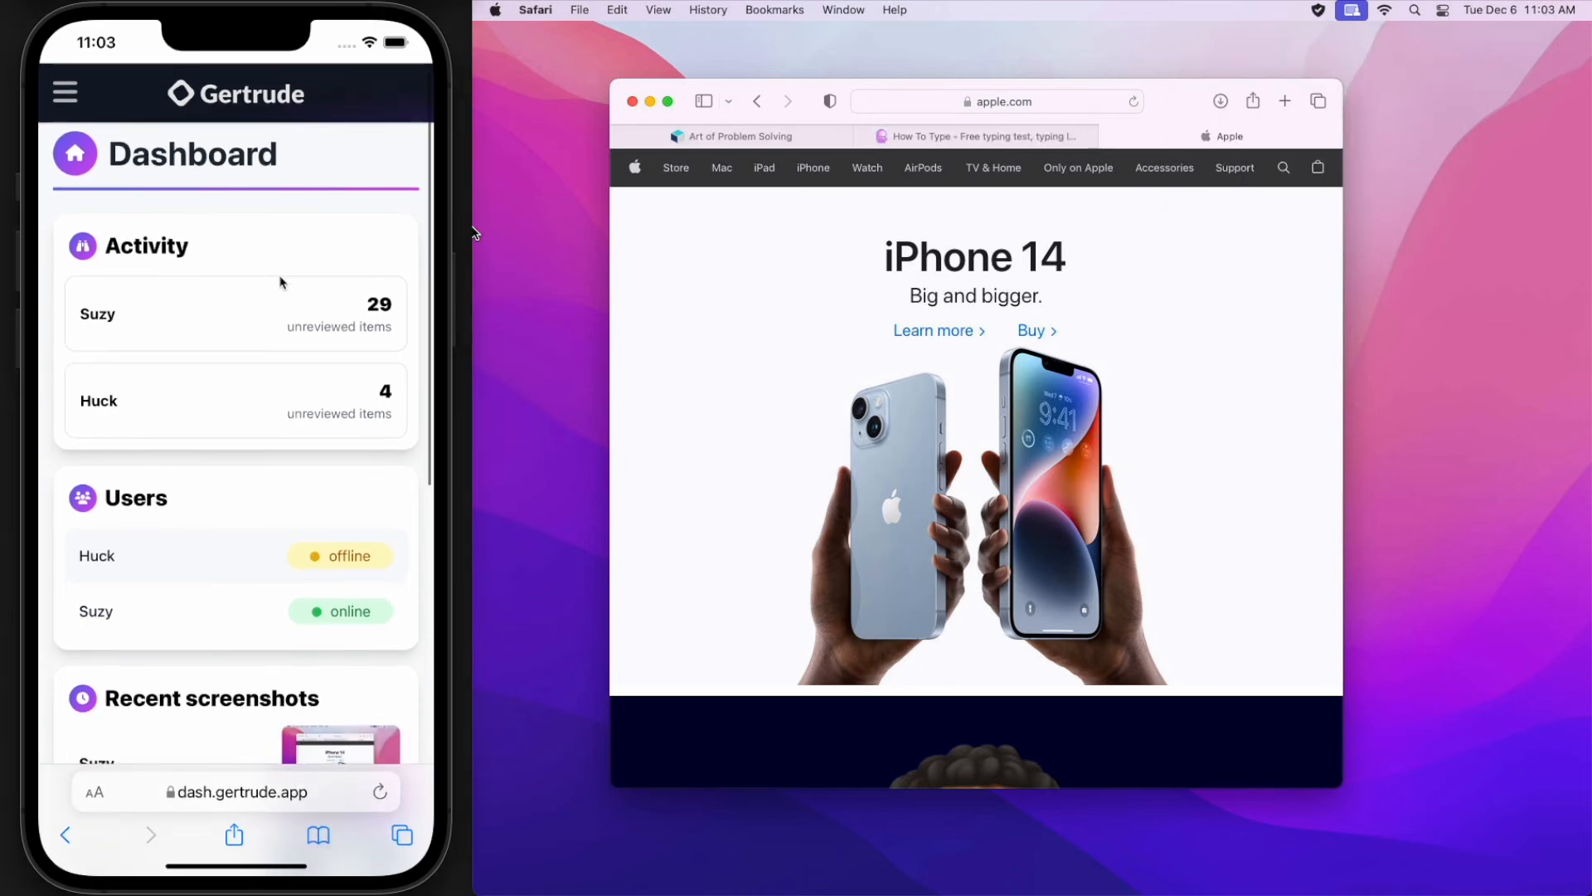
{"action": "scroll", "coordinate": [352, 212], "scroll_direction": "up", "scroll_amount": 2}
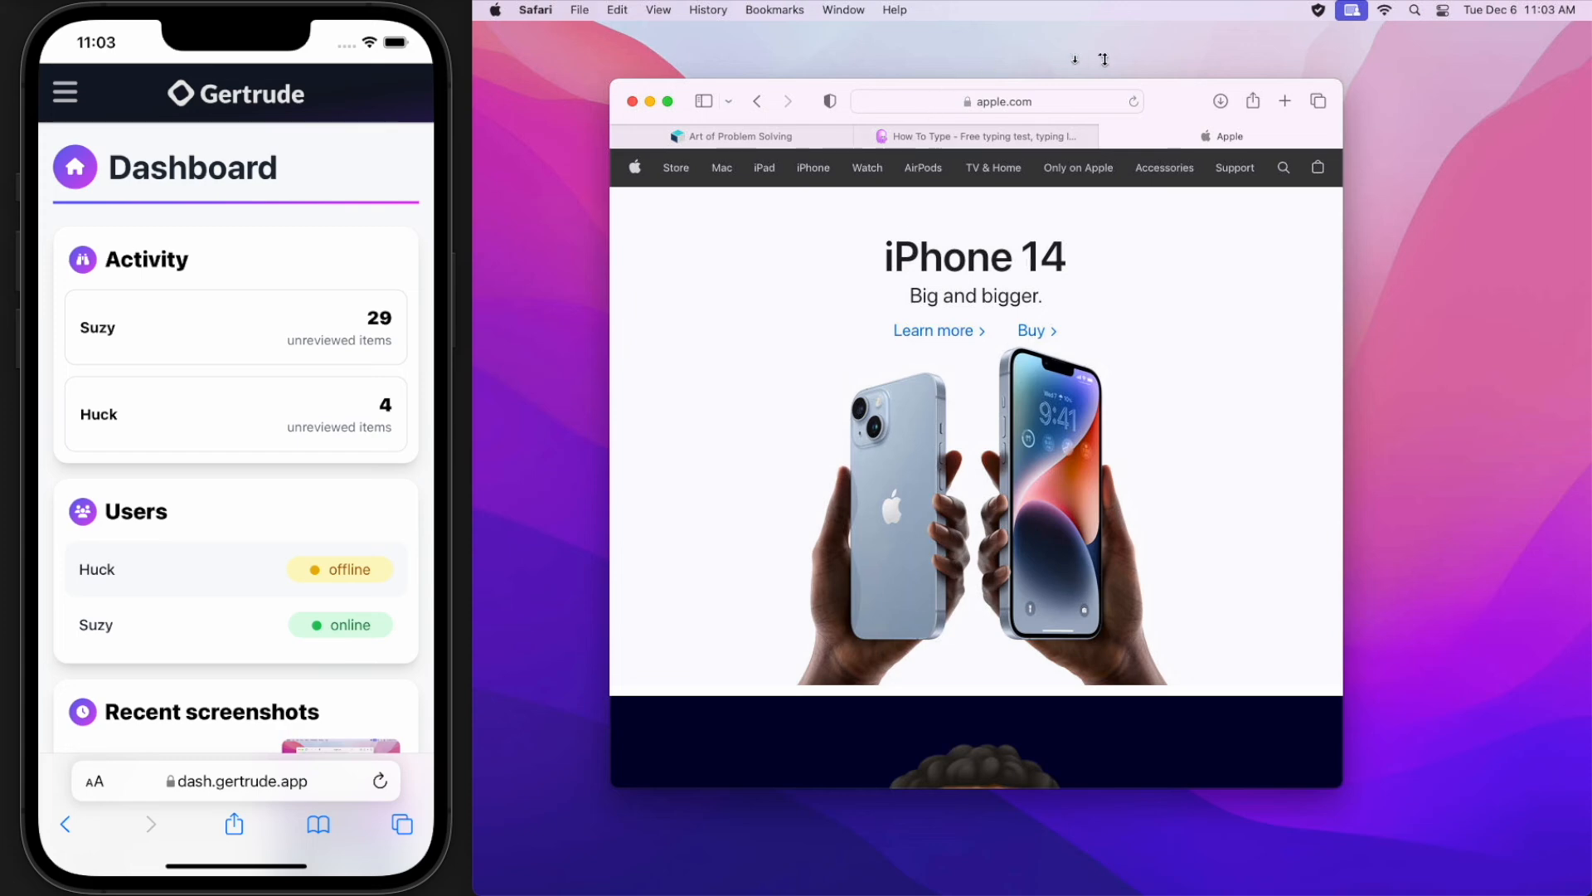
{"action": "left_click_drag", "start_coordinate": [1186, 89], "coordinate": [1181, 84]}
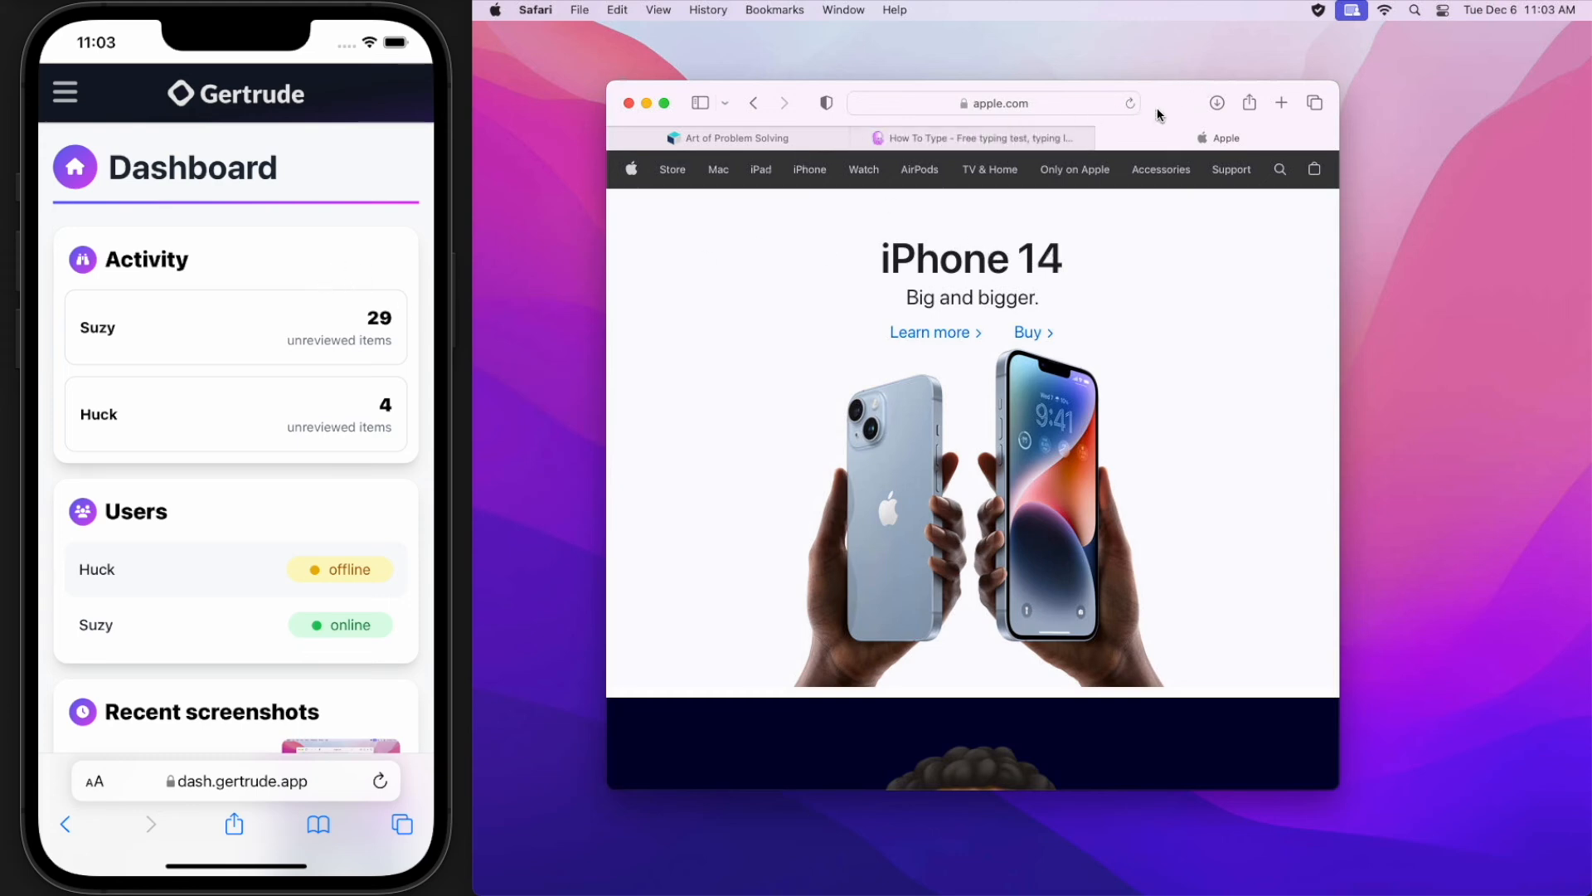
{"action": "left_click_drag", "start_coordinate": [1167, 98], "coordinate": [1169, 102]}
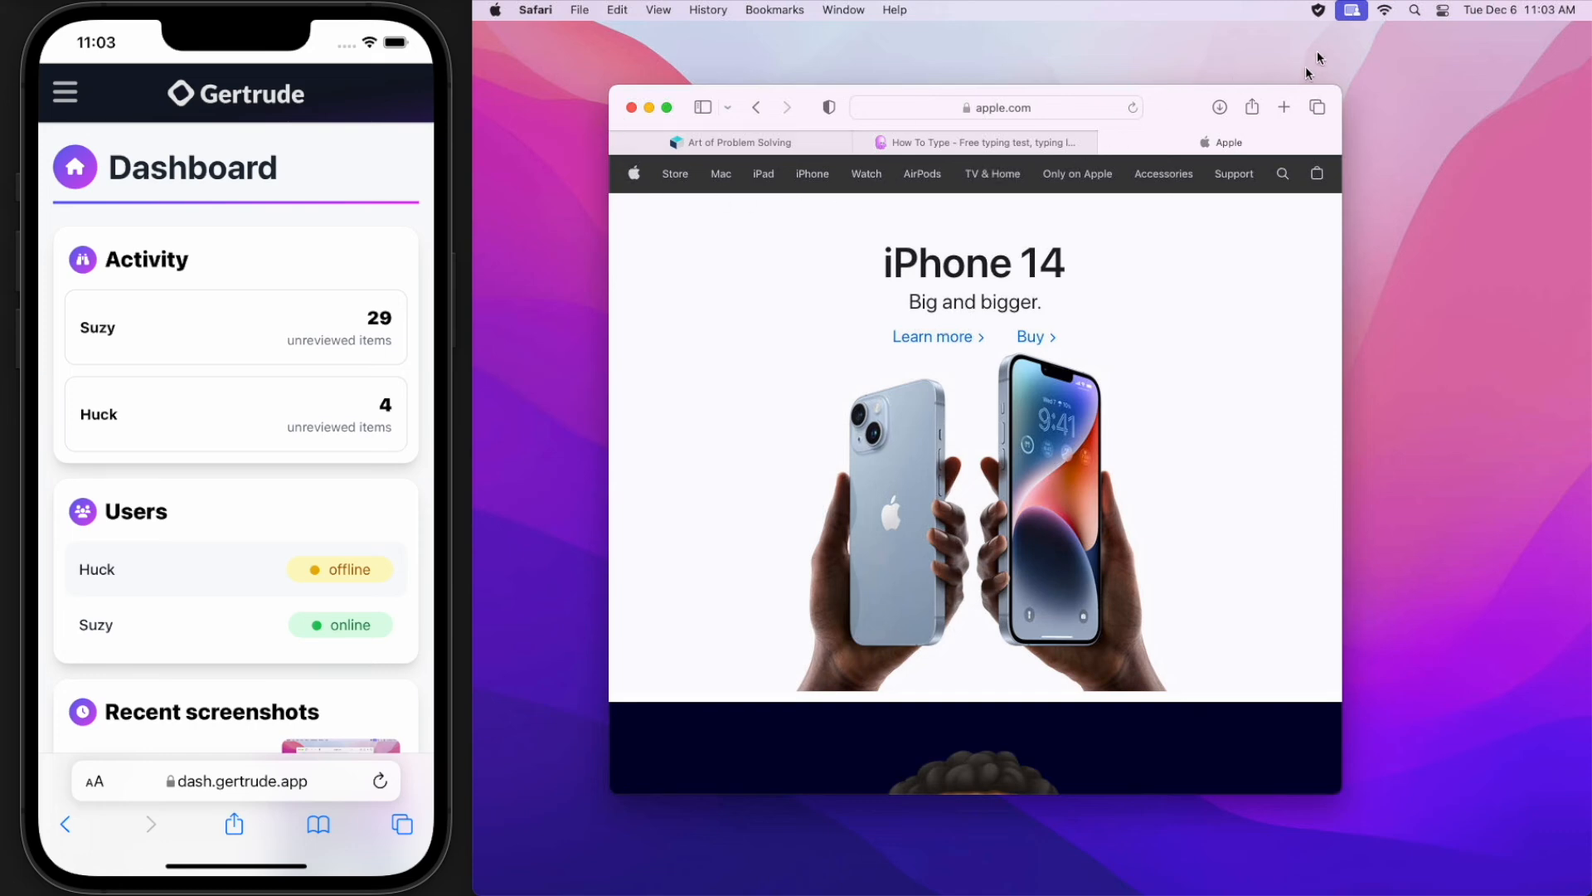
- Submit a 5-minute temporary filter suspension request on the Mac with the reason "i am taking a quiz", and close the request window
{"action": "left_click", "coordinate": [1318, 11]}
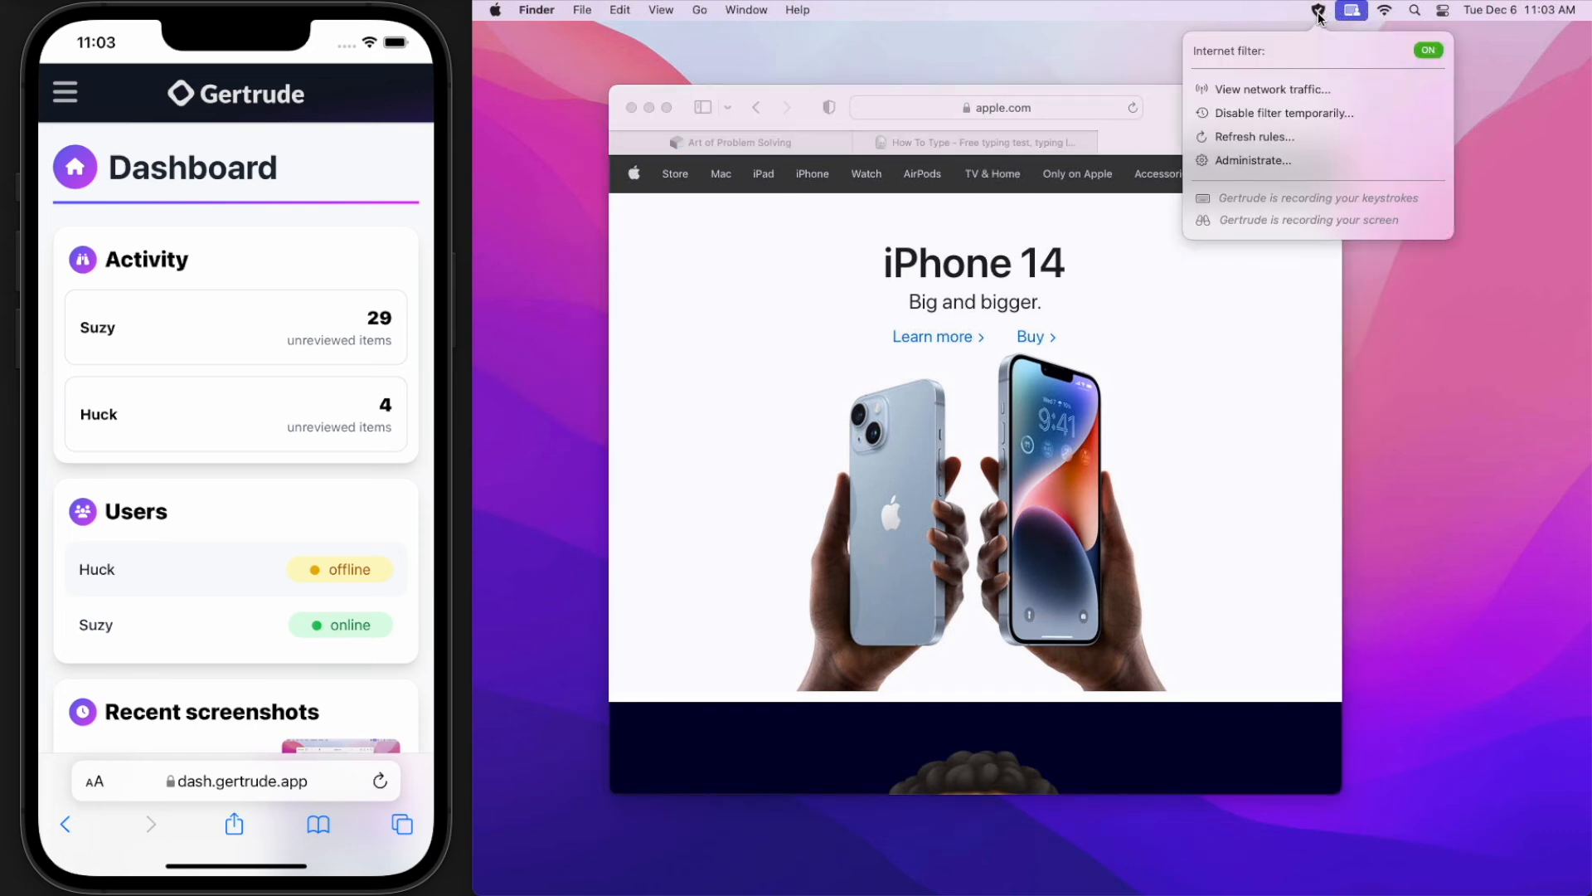
{"action": "left_click", "coordinate": [1298, 114]}
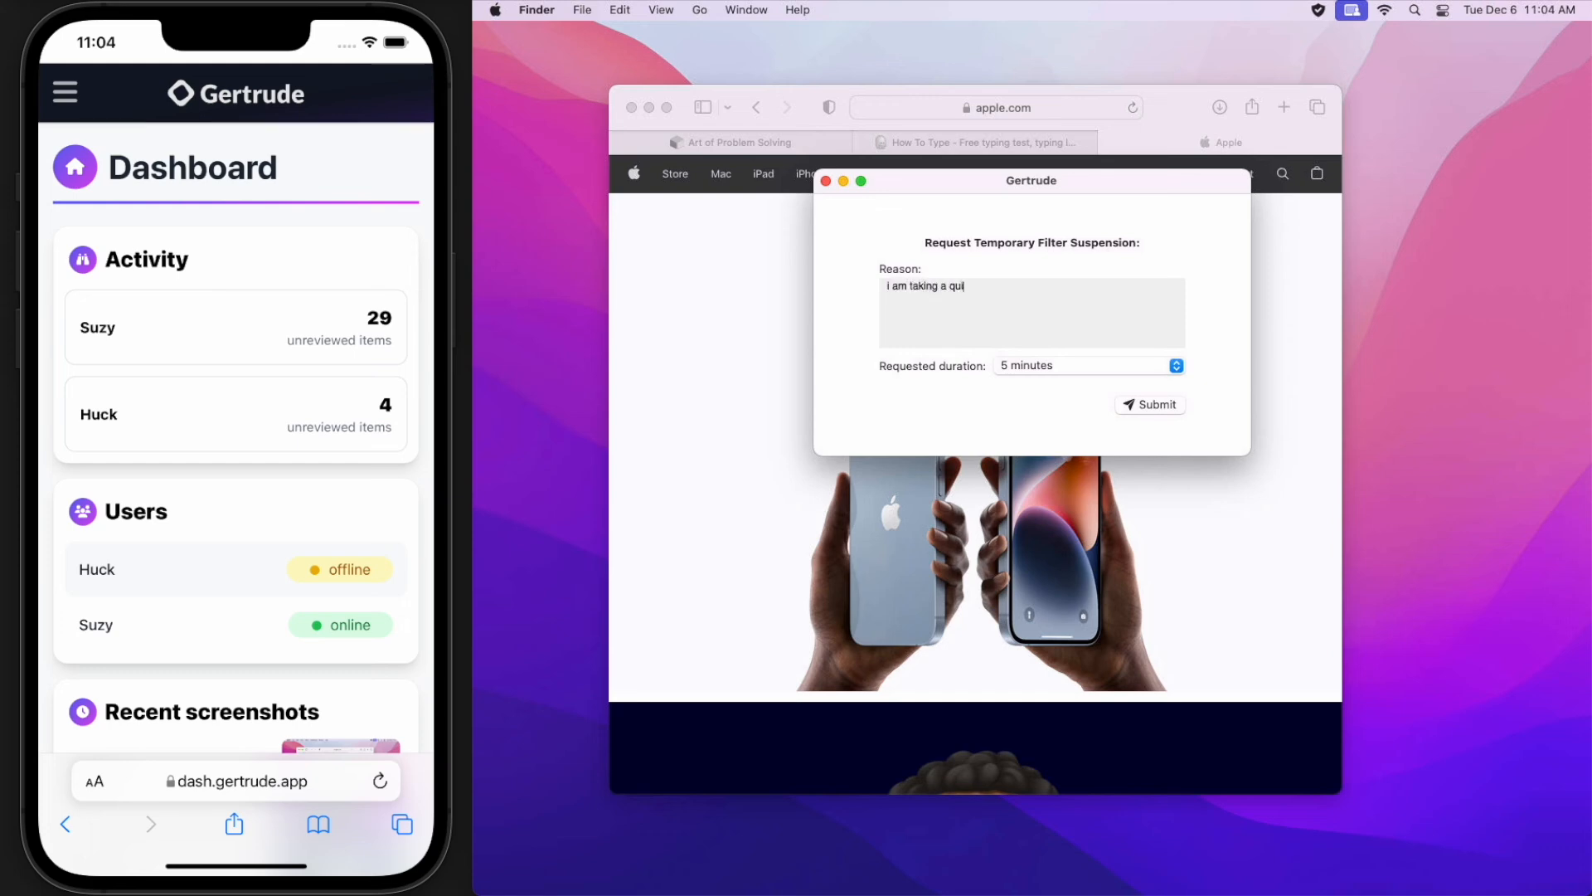
{"action": "left_click", "coordinate": [1106, 367]}
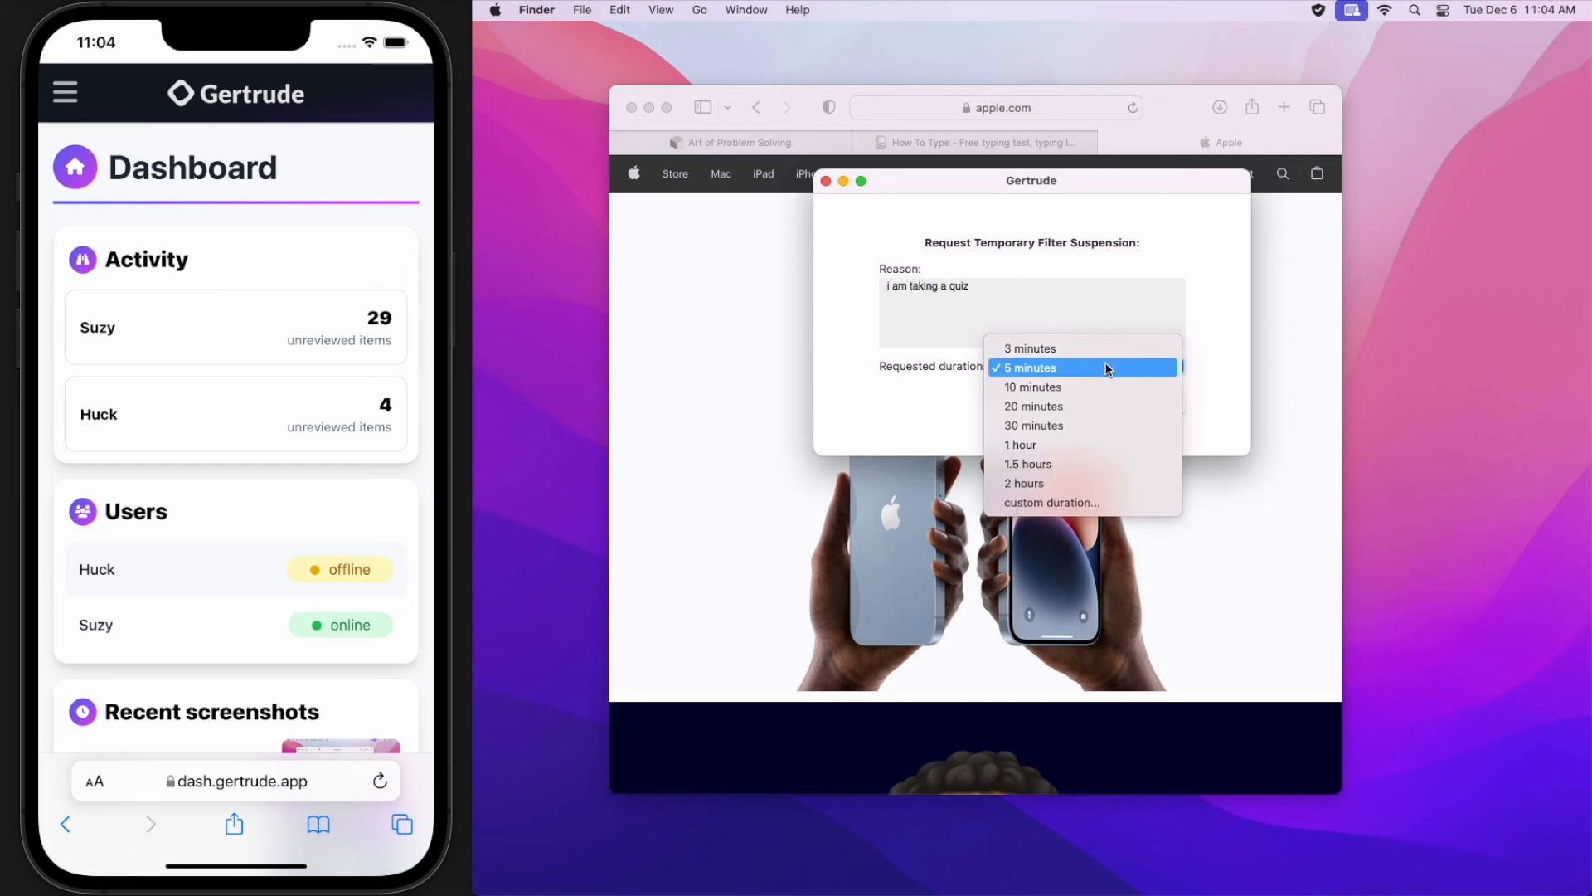
{"action": "left_click", "coordinate": [1106, 367]}
{"action": "left_click", "coordinate": [1136, 405]}
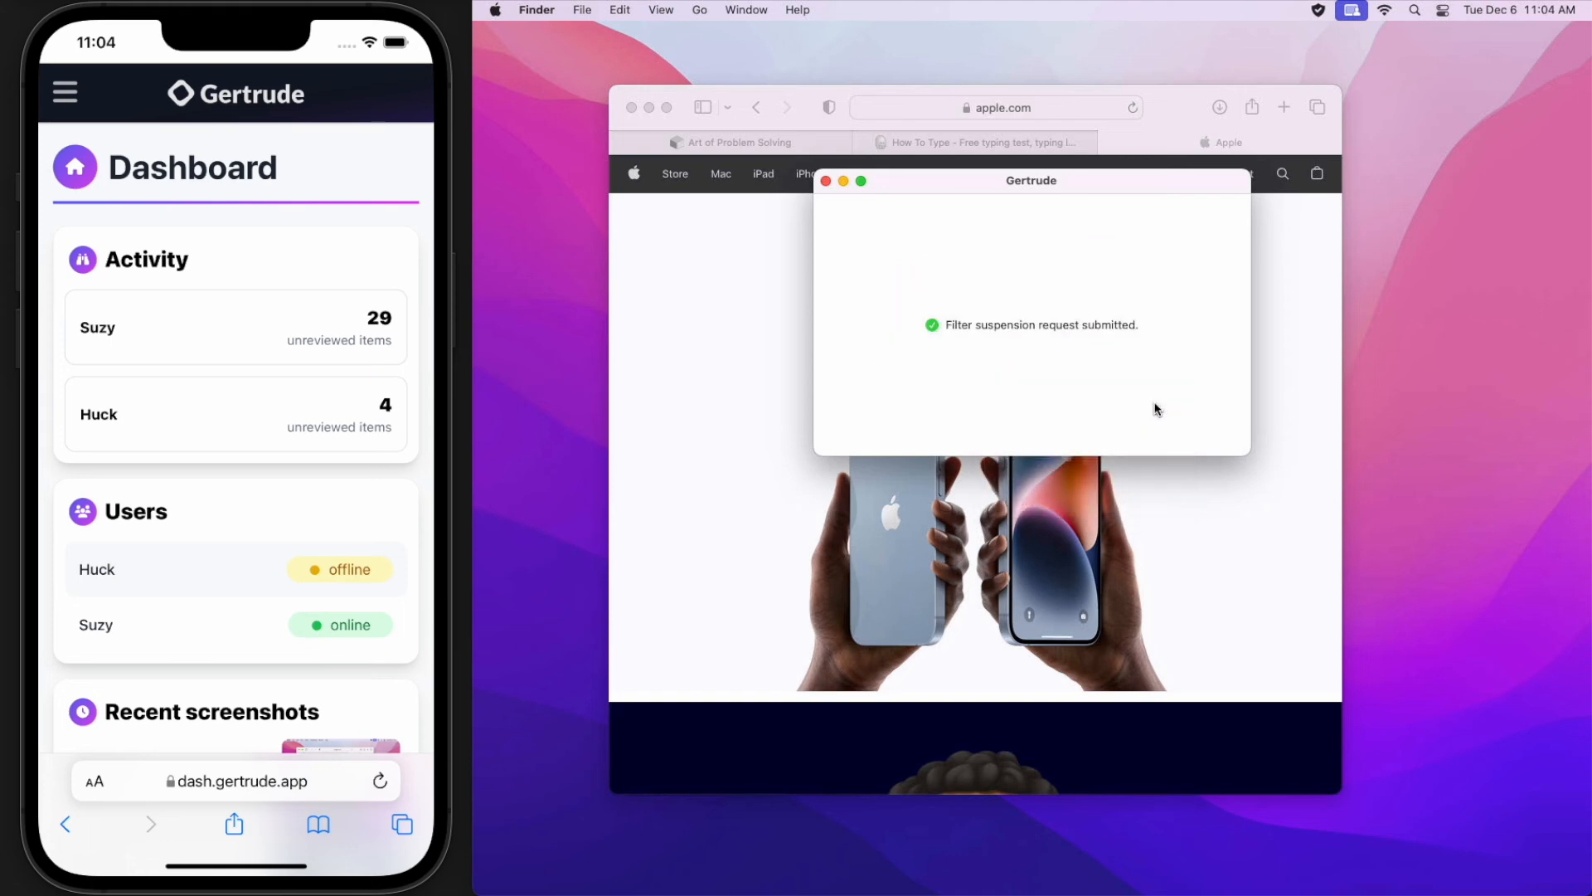
{"action": "left_click", "coordinate": [826, 180]}
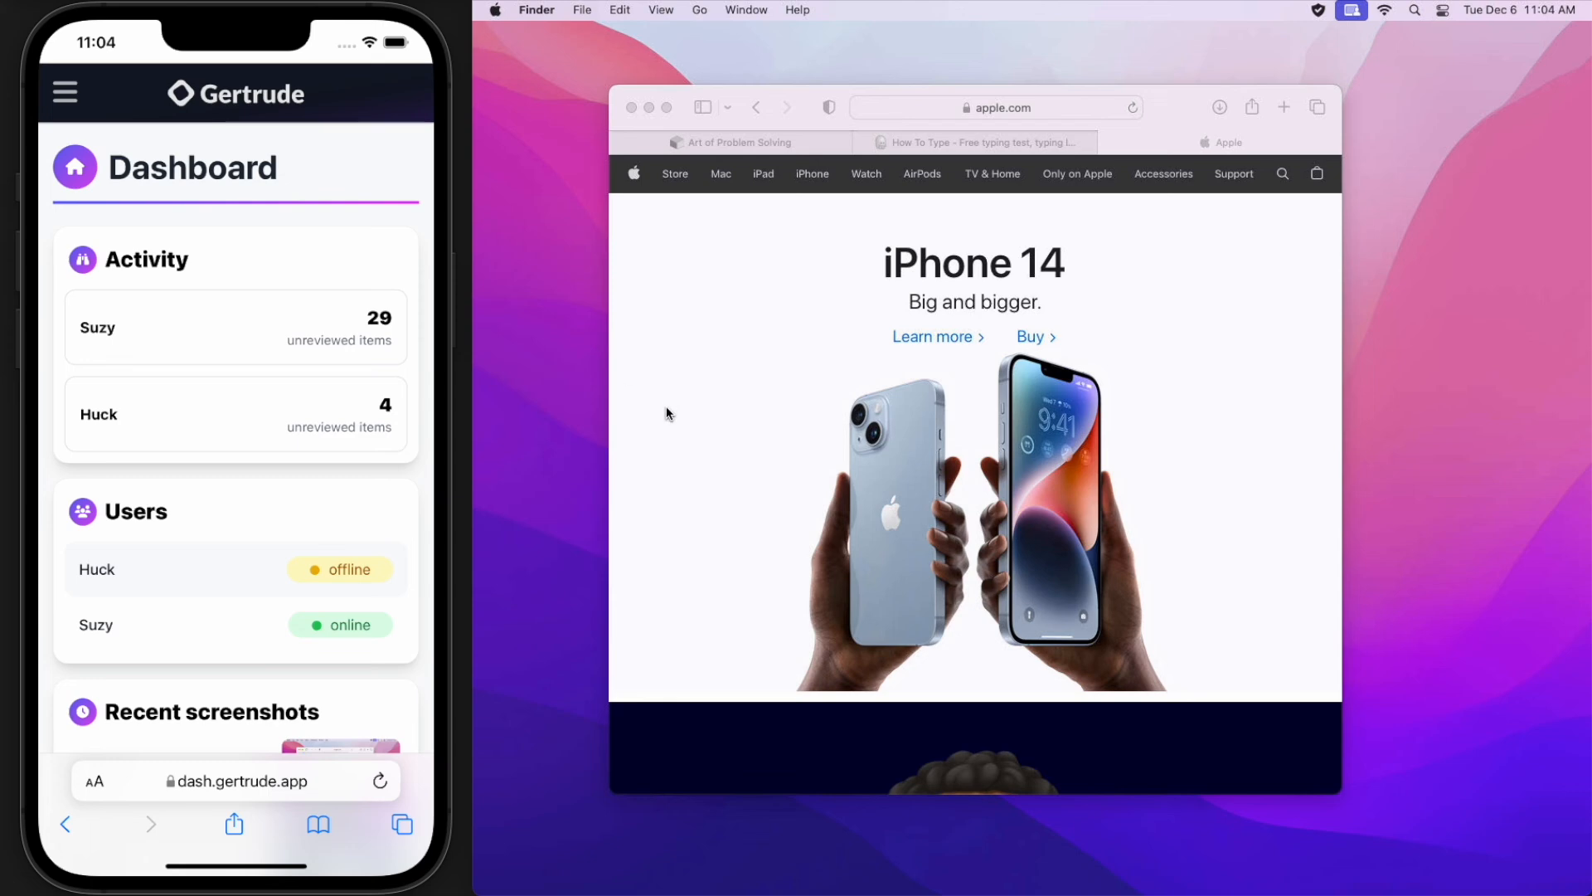
- Open the child's filter suspension request in the phone's browser using the copied link
{"action": "mouse_move", "coordinate": [645, 893]}
{"action": "left_click", "coordinate": [166, 784]}
{"action": "left_click", "coordinate": [177, 786]}
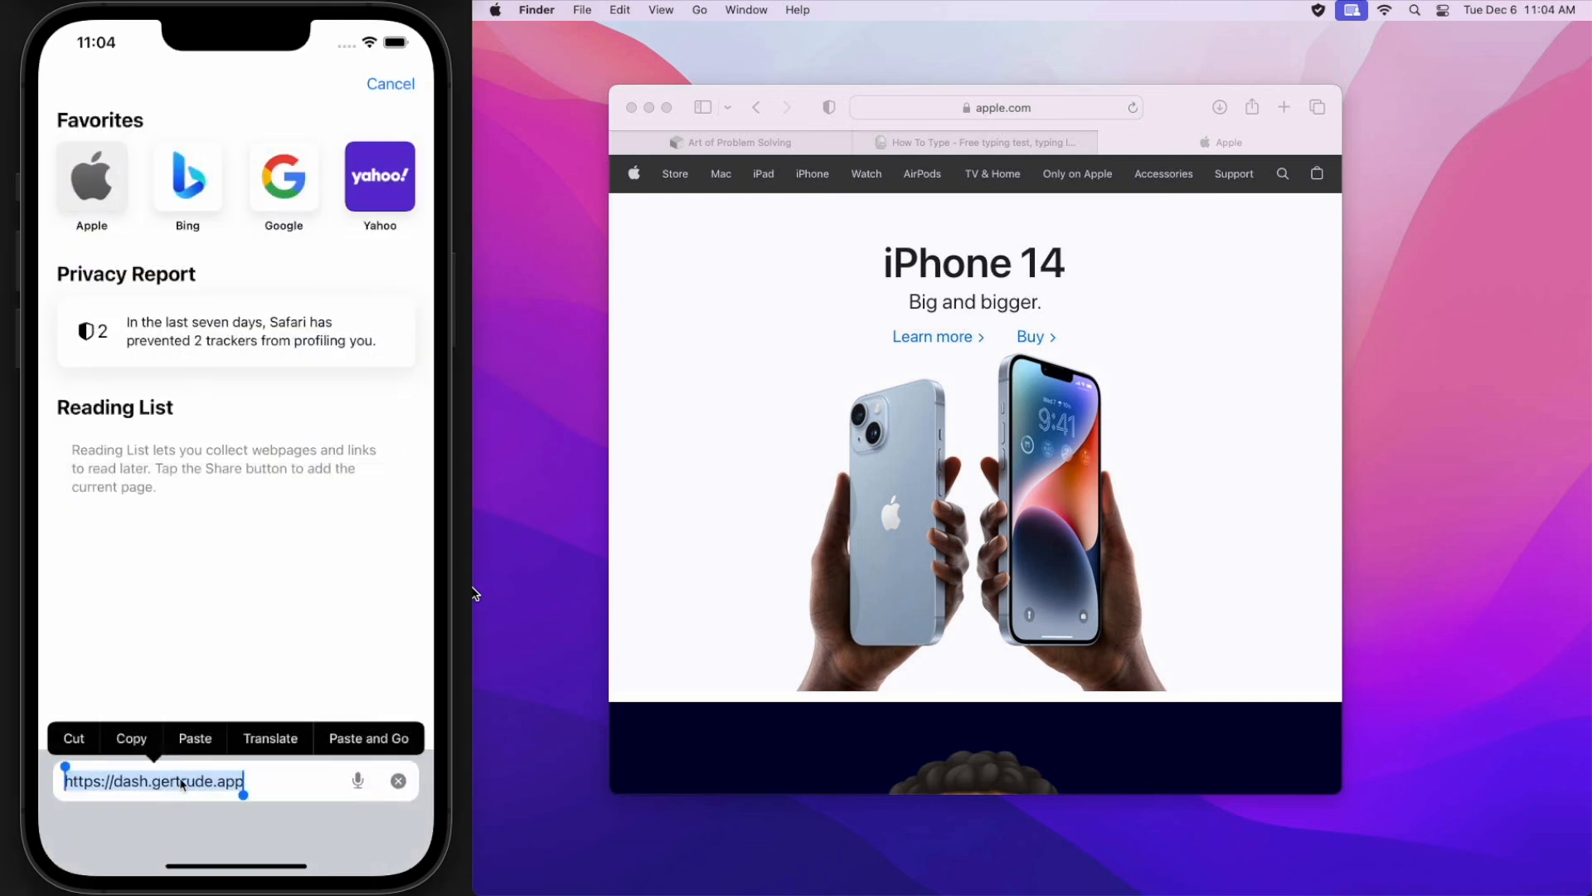
{"action": "left_click", "coordinate": [194, 740]}
{"action": "key", "text": "Return"}
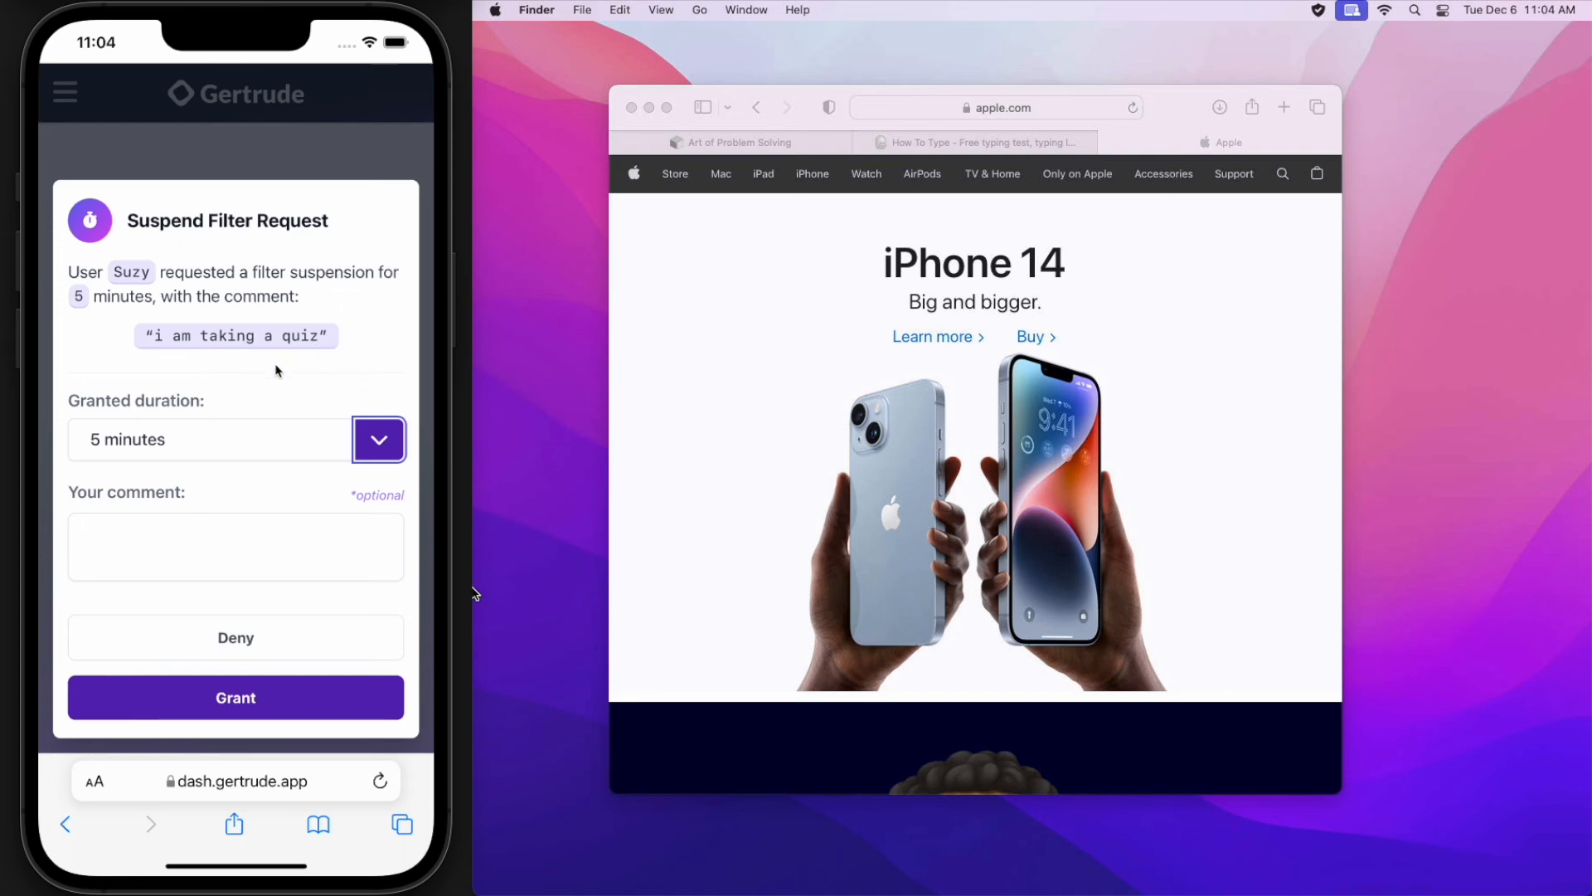
- Set the granted duration to 3 minutes and grant the filter suspension request
{"action": "left_click", "coordinate": [376, 447]}
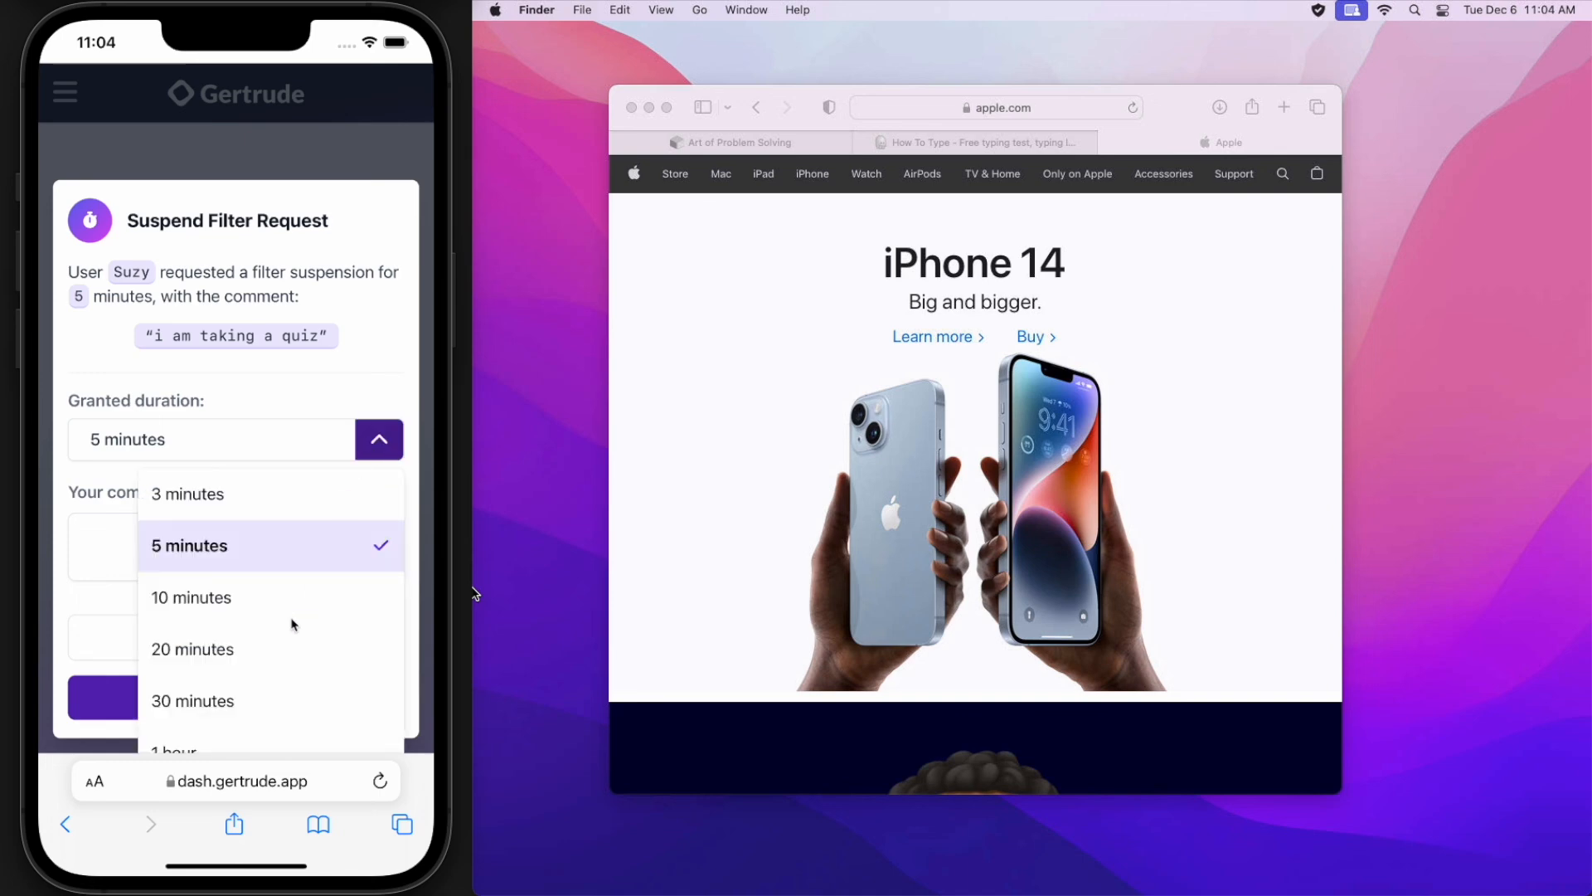
{"action": "left_click", "coordinate": [259, 497]}
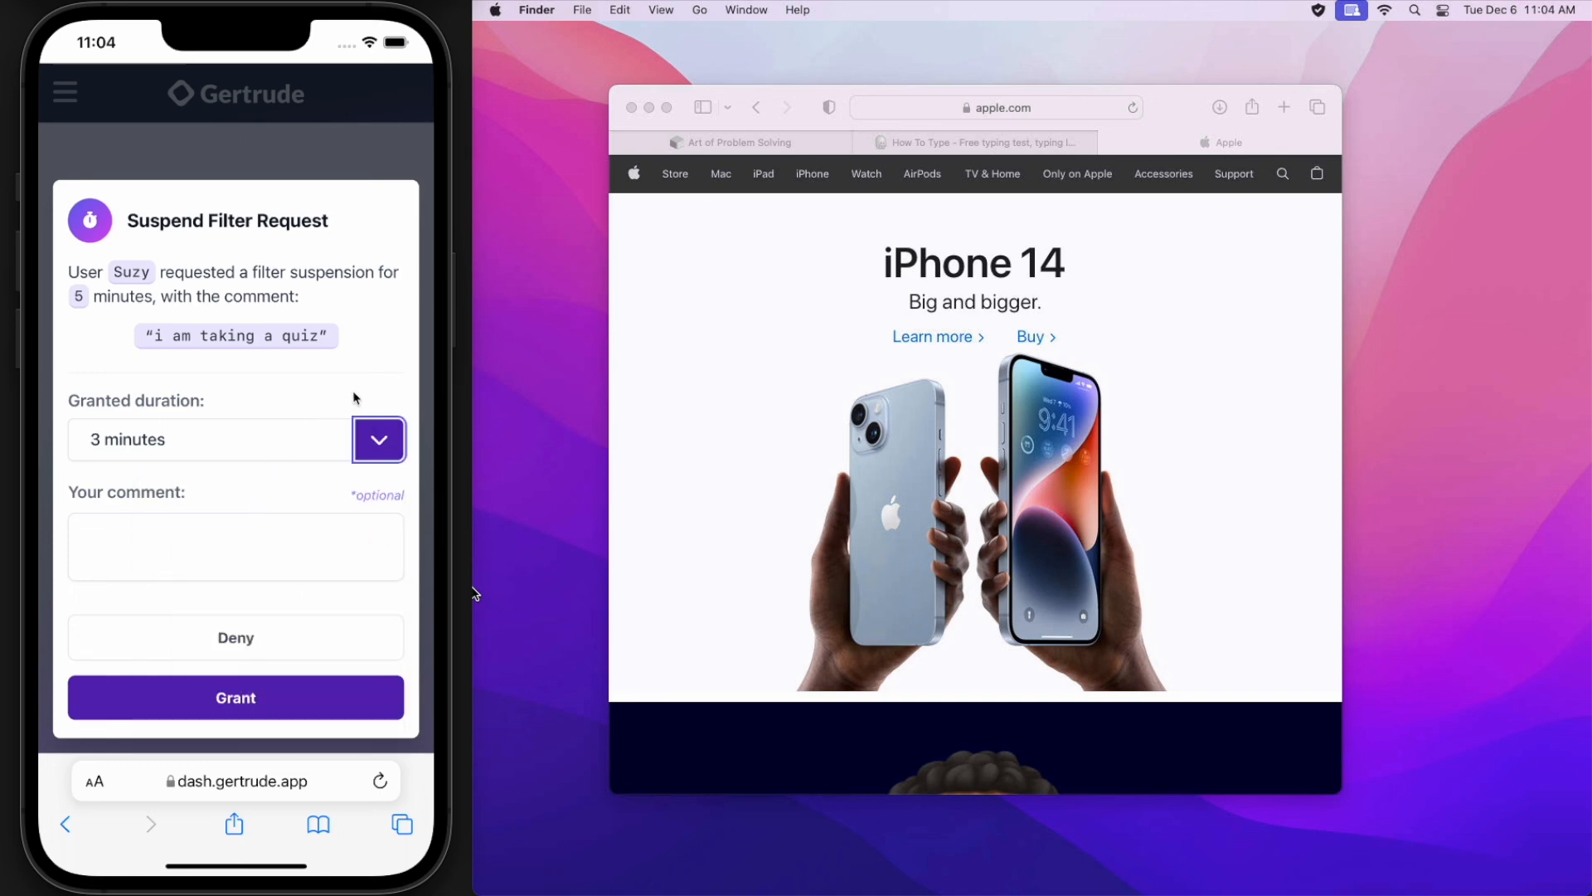
{"action": "left_click", "coordinate": [276, 696]}
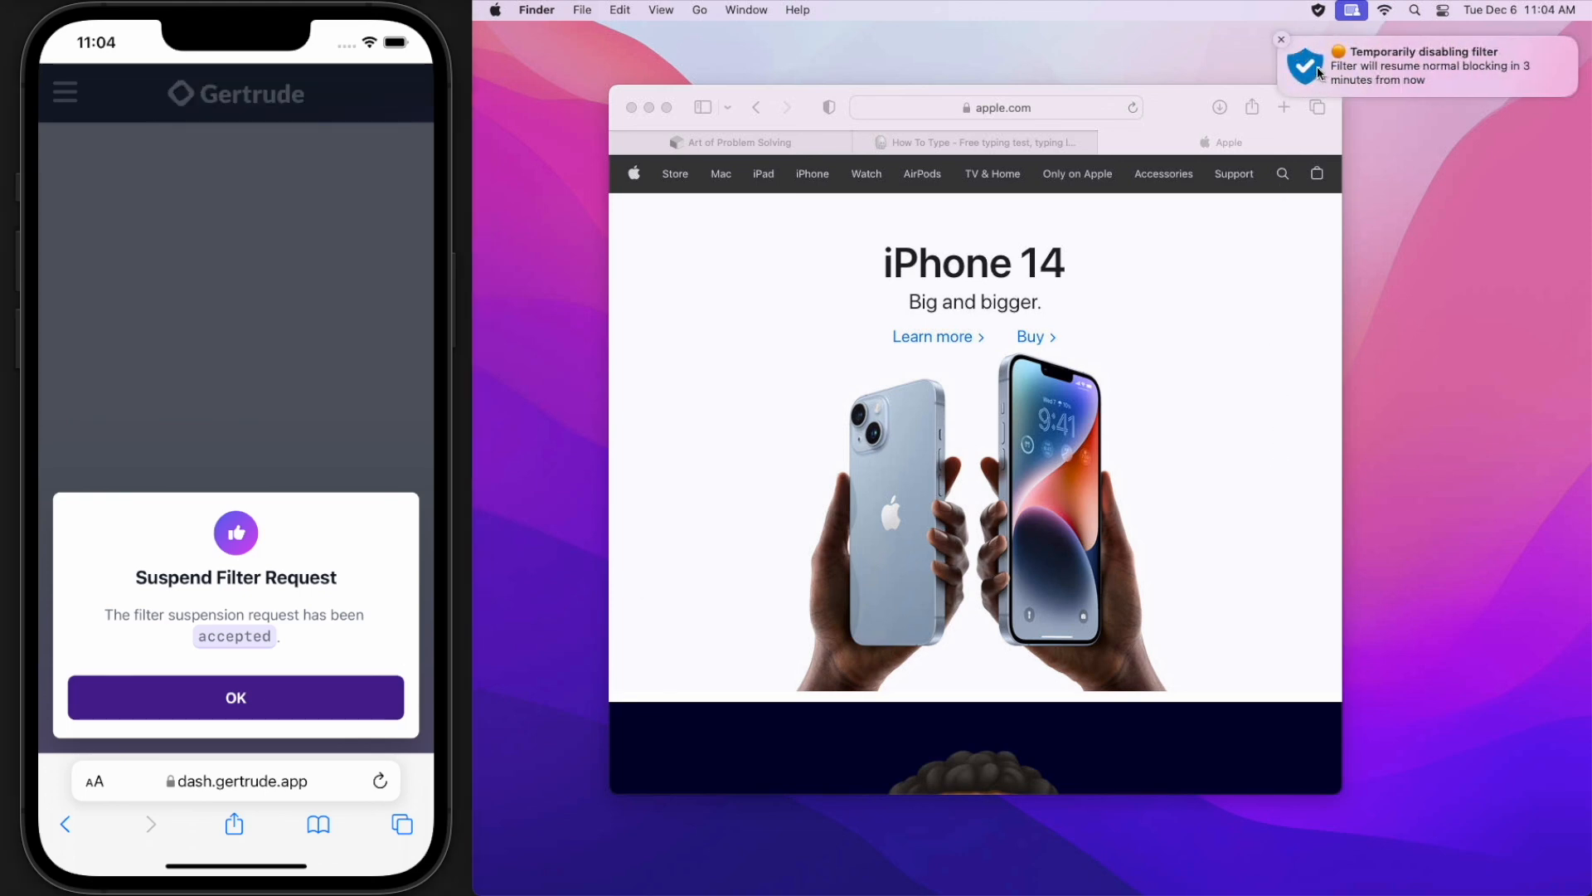
- Dismiss the filter notification on the Mac, check the suspension status in Gertrude's menu, and close the menu
{"action": "left_click", "coordinate": [1282, 41]}
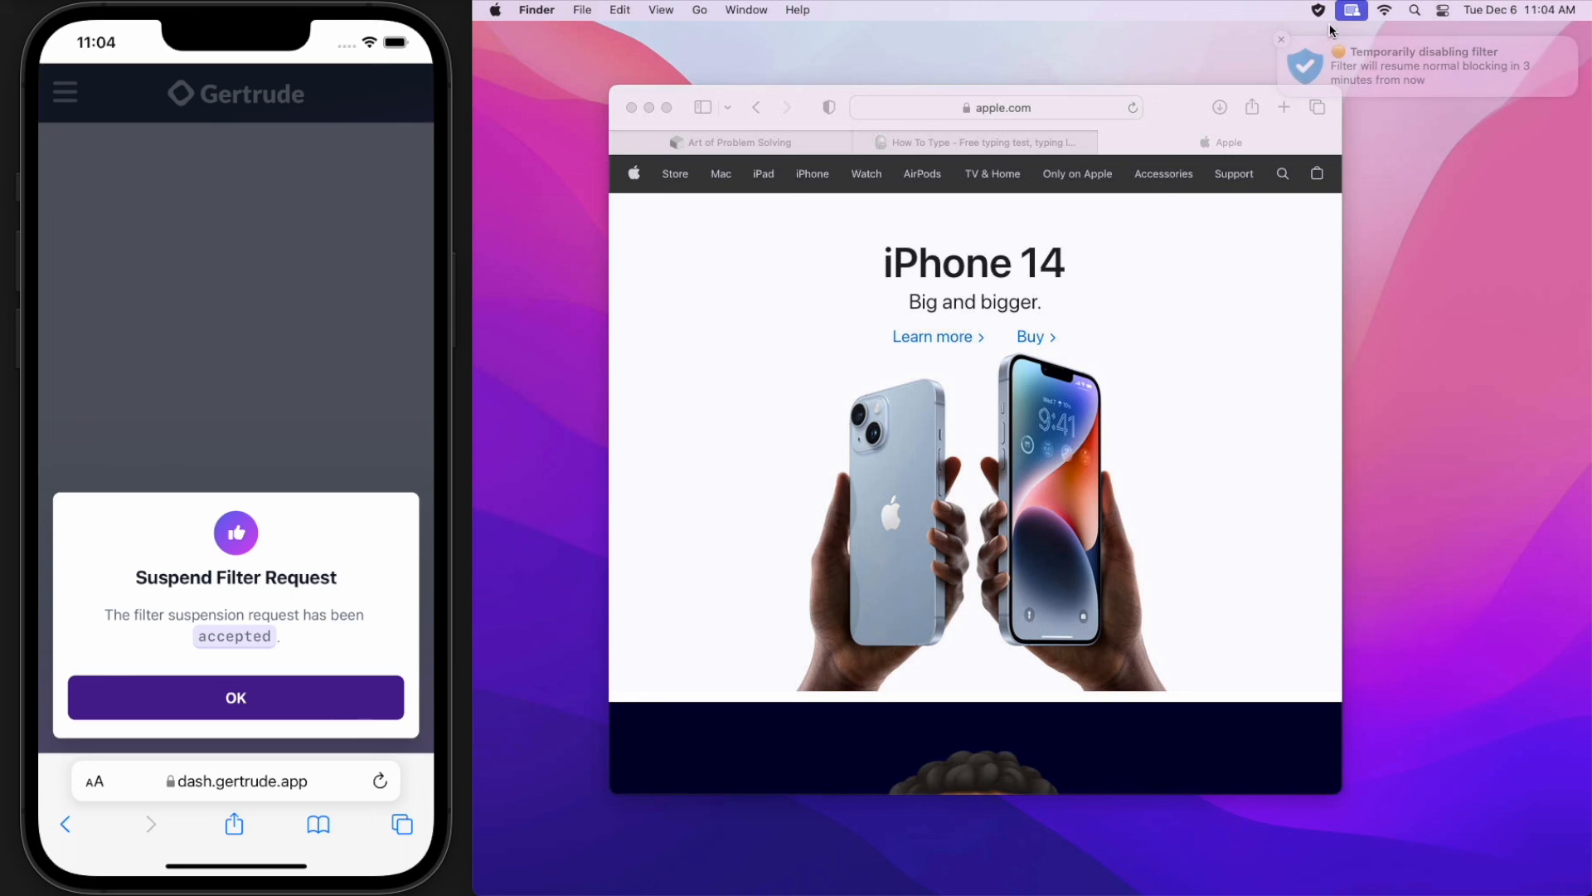
{"action": "left_click", "coordinate": [1318, 11]}
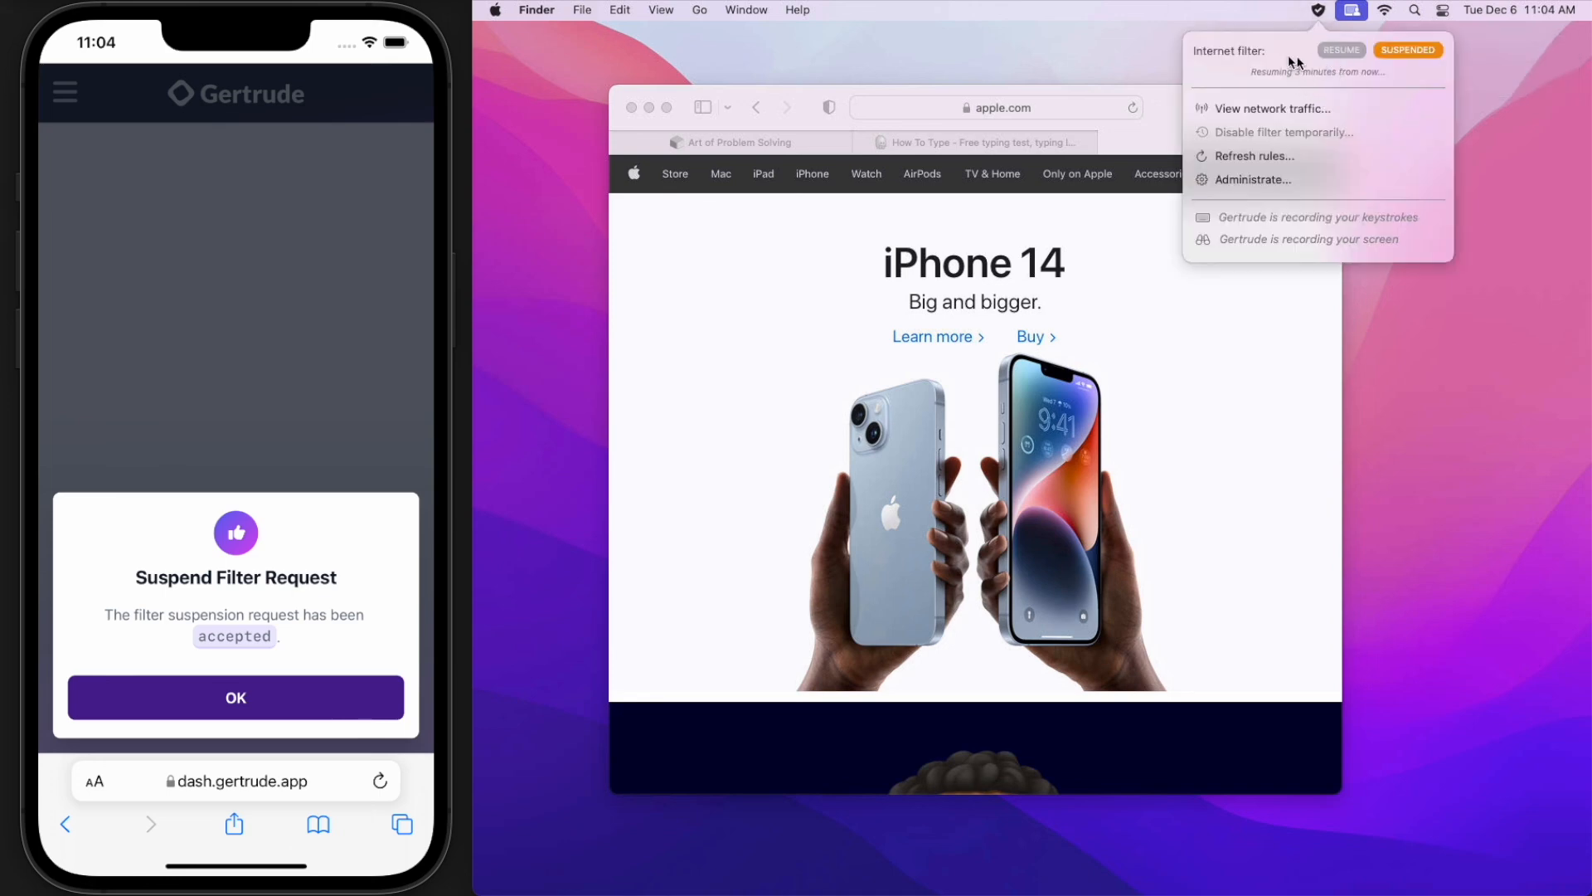
{"action": "left_click", "coordinate": [1319, 12]}
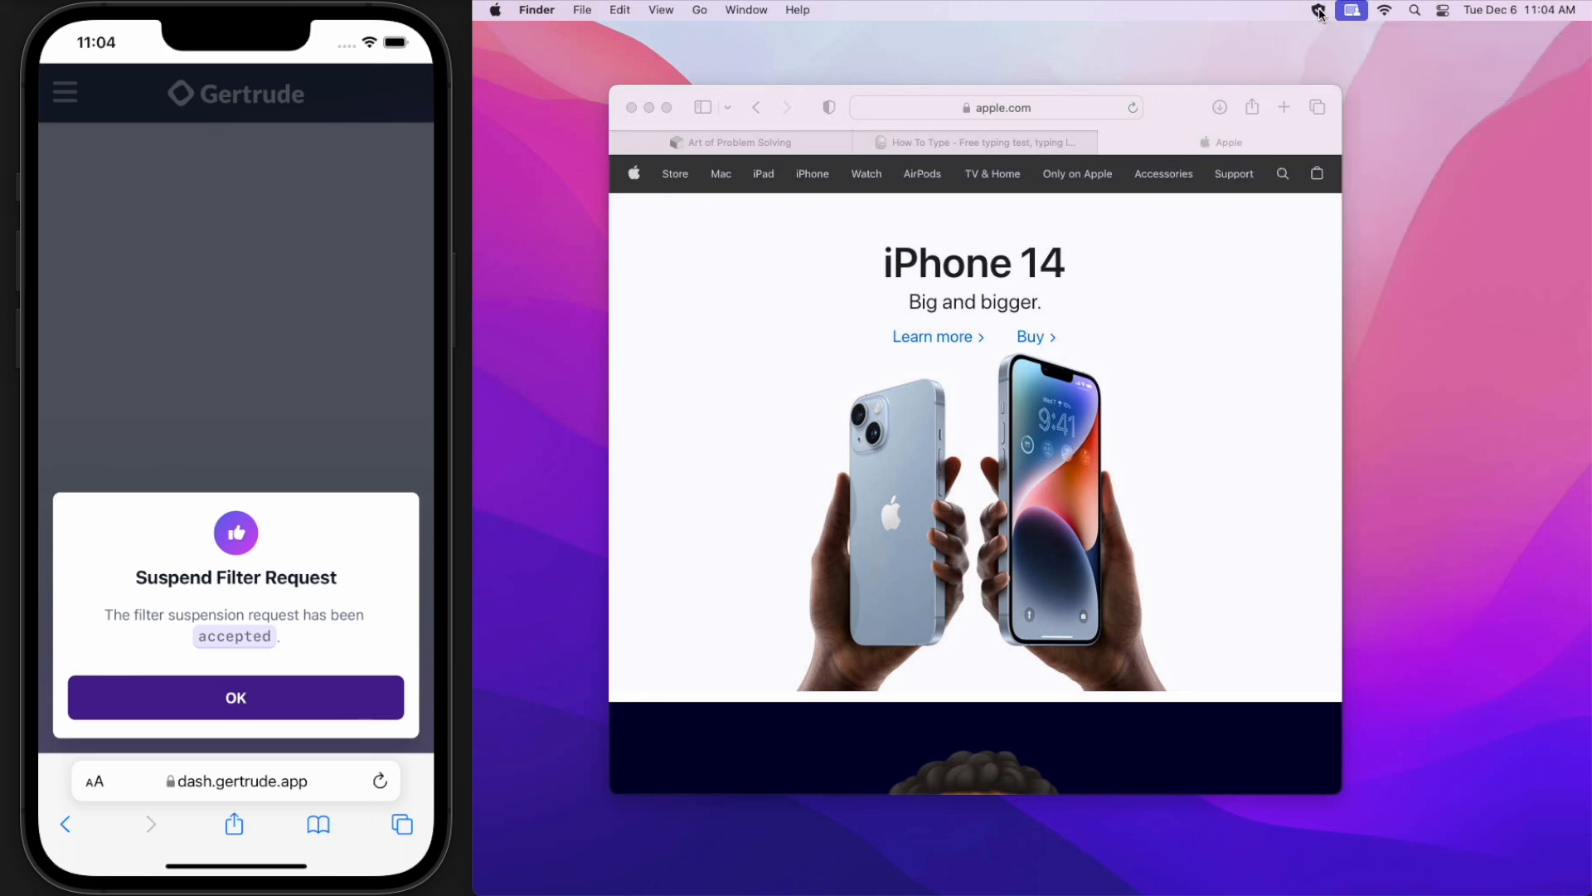
- Open Bing from the favorites in a new browser tab on the Mac
{"action": "left_click", "coordinate": [1171, 95]}
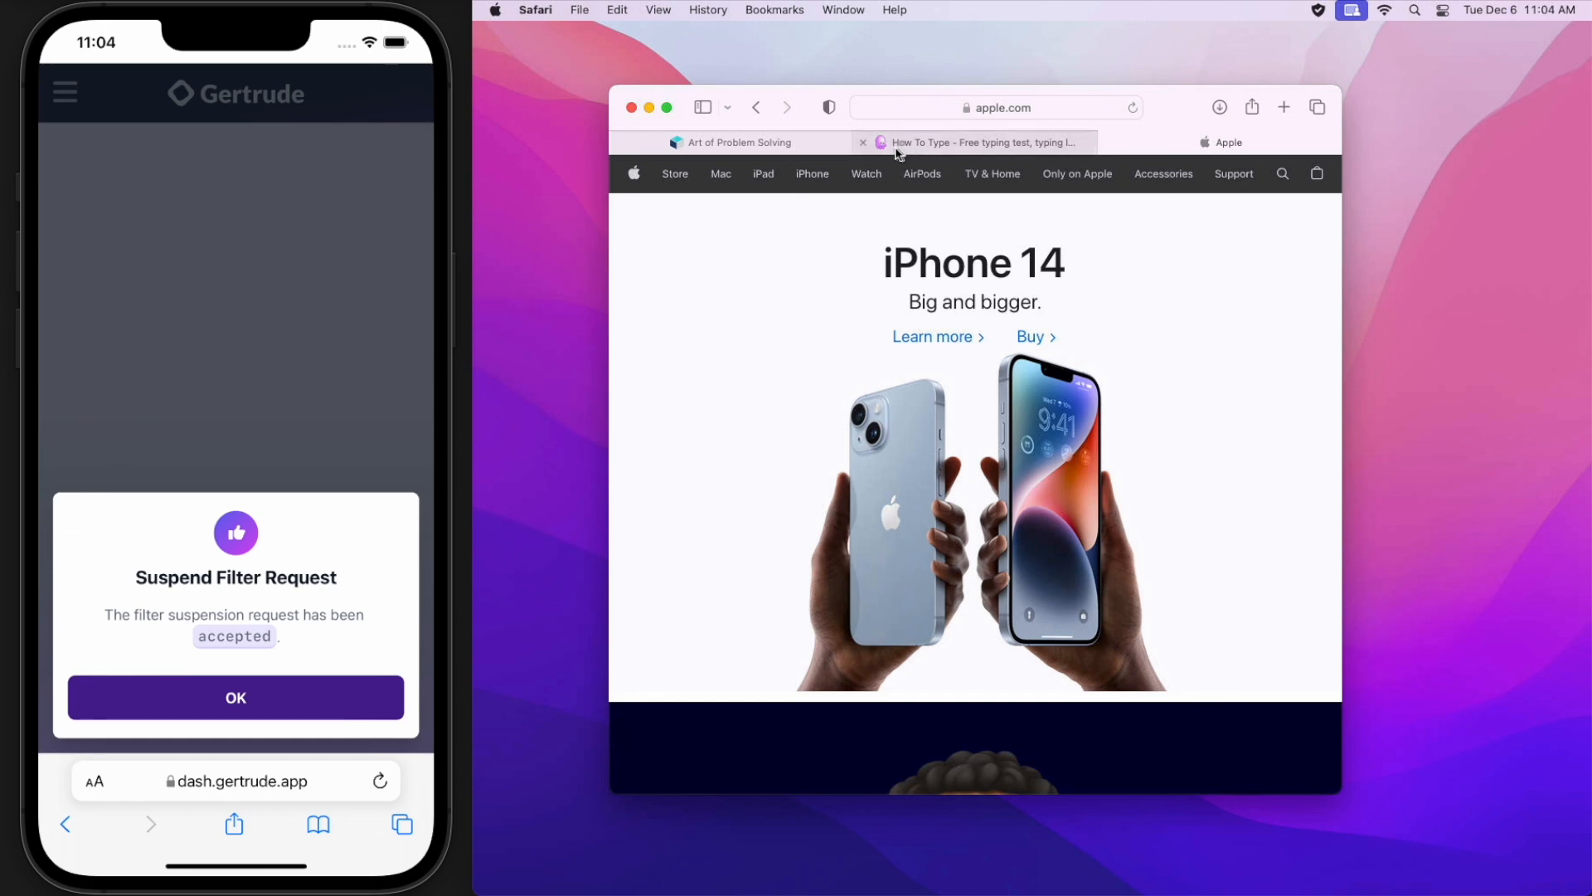
{"action": "key", "text": "super+t"}
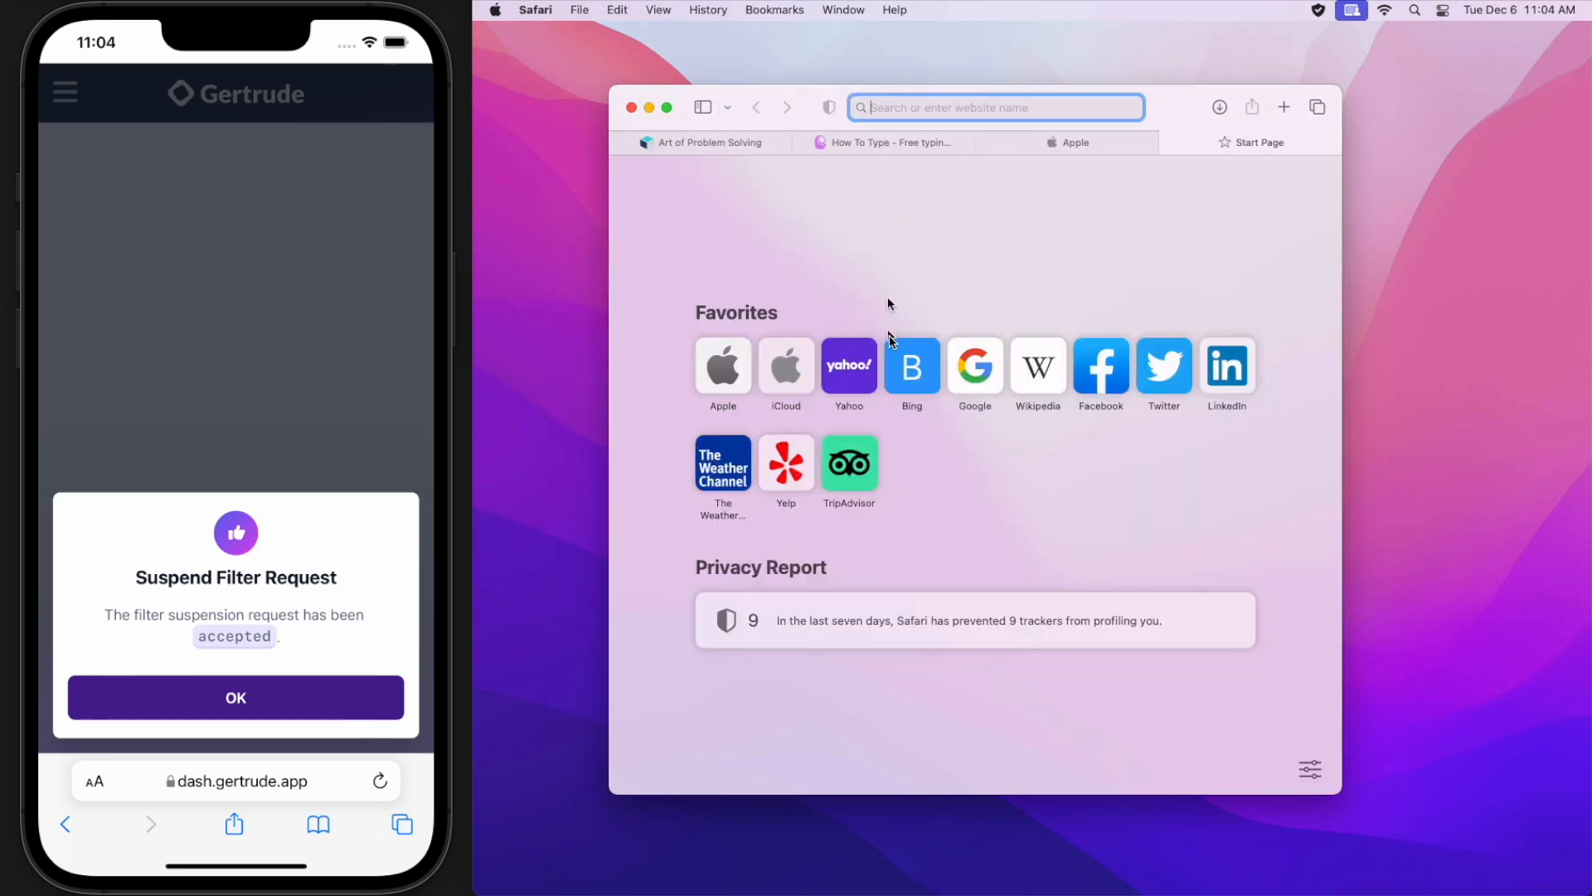
{"action": "left_click", "coordinate": [901, 389]}
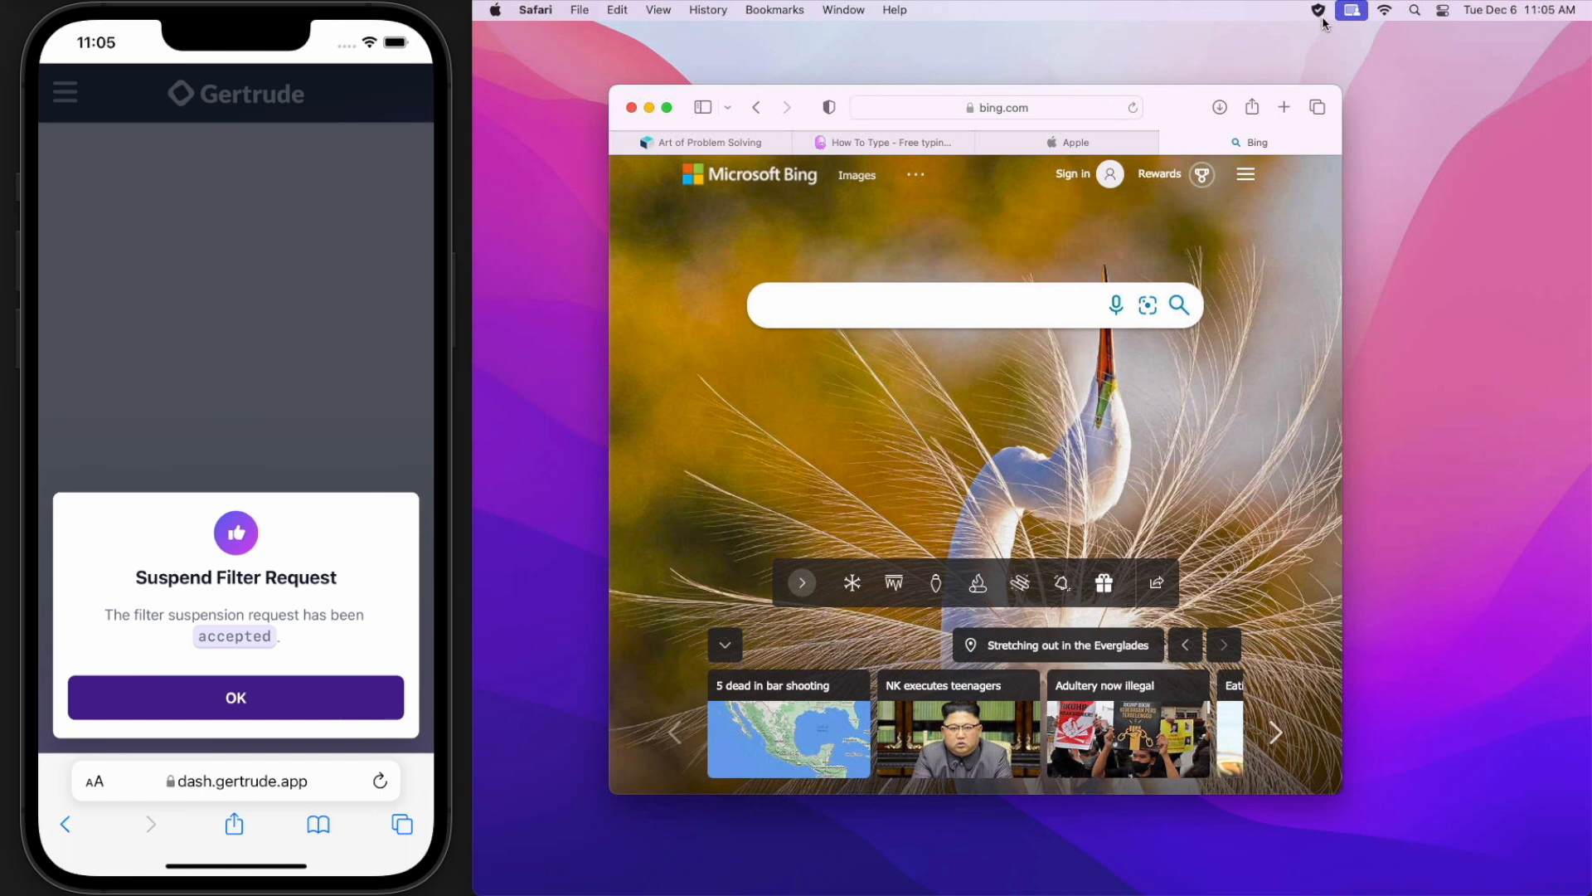
- Resume the internet filter early through Gertrude, dismiss the notification, and try to load Twitter from the favorites in a new browser tab
{"action": "left_click", "coordinate": [1351, 10]}
{"action": "left_click", "coordinate": [1346, 49]}
{"action": "left_click", "coordinate": [1282, 37]}
{"action": "key", "text": "super+t"}
{"action": "left_click", "coordinate": [1167, 367]}
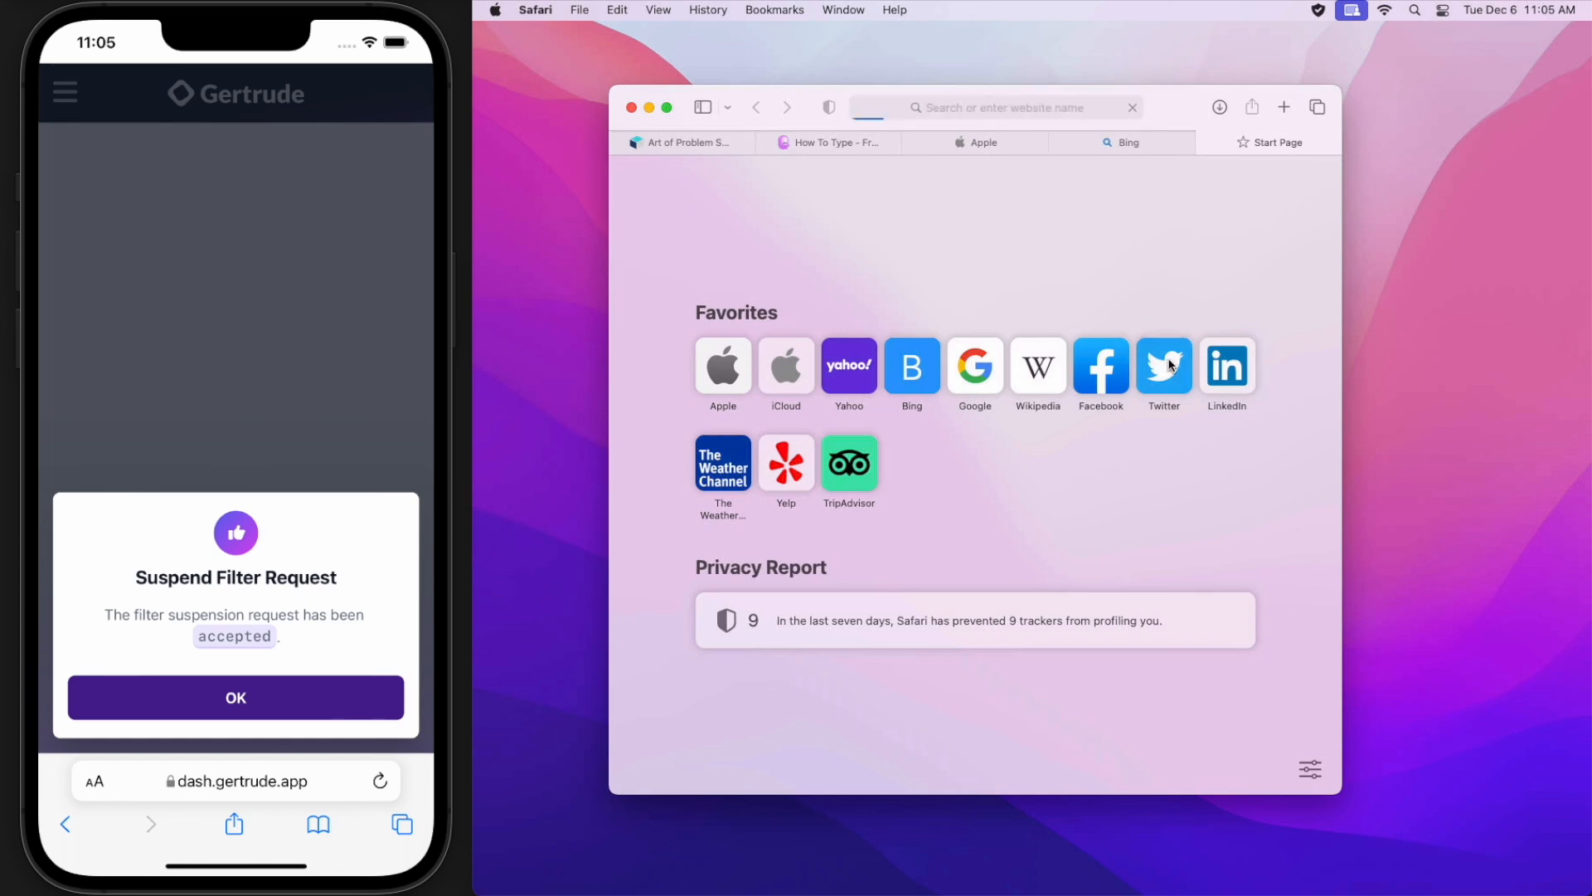